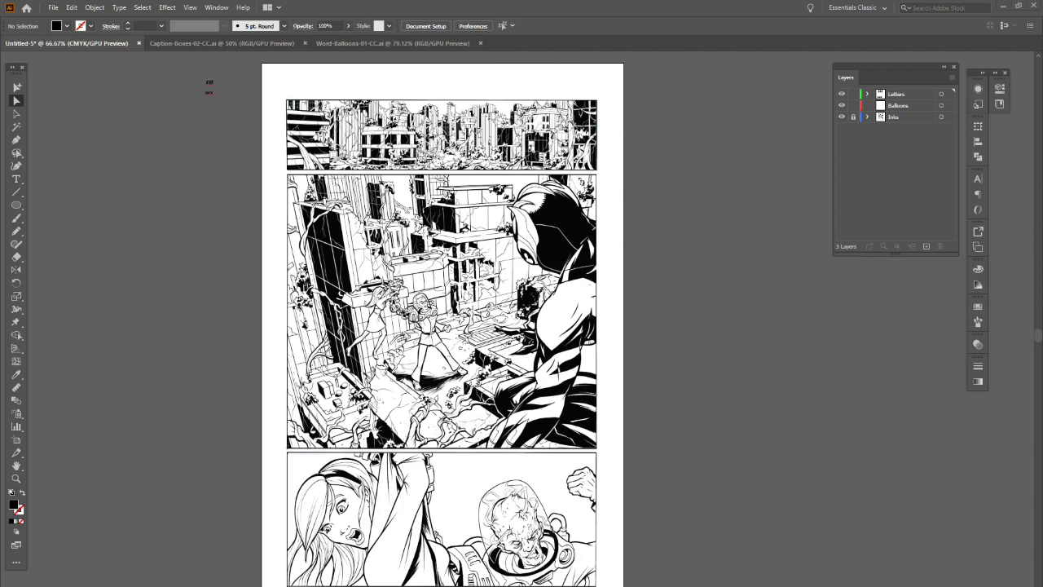
Examine the comic page's top panel at 150% zoom and the balloon shapes in Word-Balloons-01-CC.ai.
{"action": "left_click", "coordinate": [17, 478]}
{"action": "left_click", "coordinate": [476, 158]}
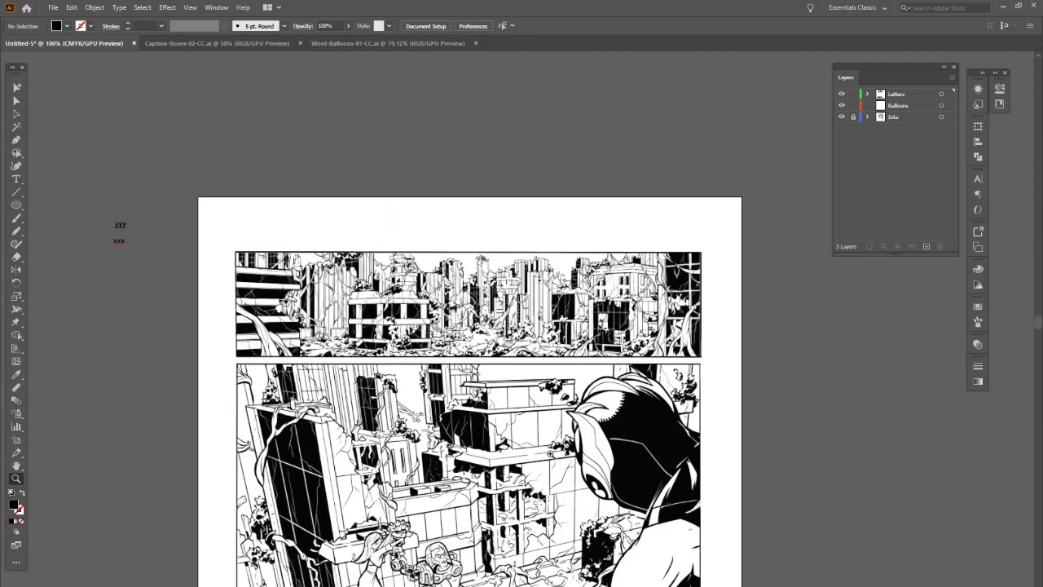
{"action": "mouse_move", "coordinate": [1037, 323]}
{"action": "left_mouse_down"}
{"action": "mouse_move", "coordinate": [1041, 344]}
{"action": "mouse_move", "coordinate": [1037, 327]}
{"action": "left_mouse_up"}
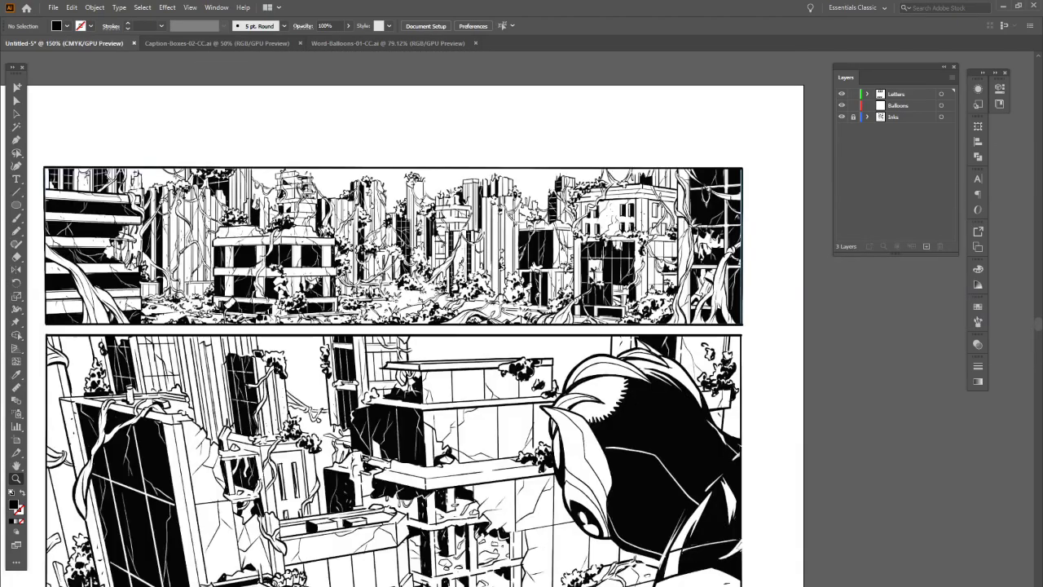
{"action": "left_click", "coordinate": [554, 245]}
{"action": "scroll", "coordinate": [440, 334], "scroll_direction": "left", "scroll_amount": 3}
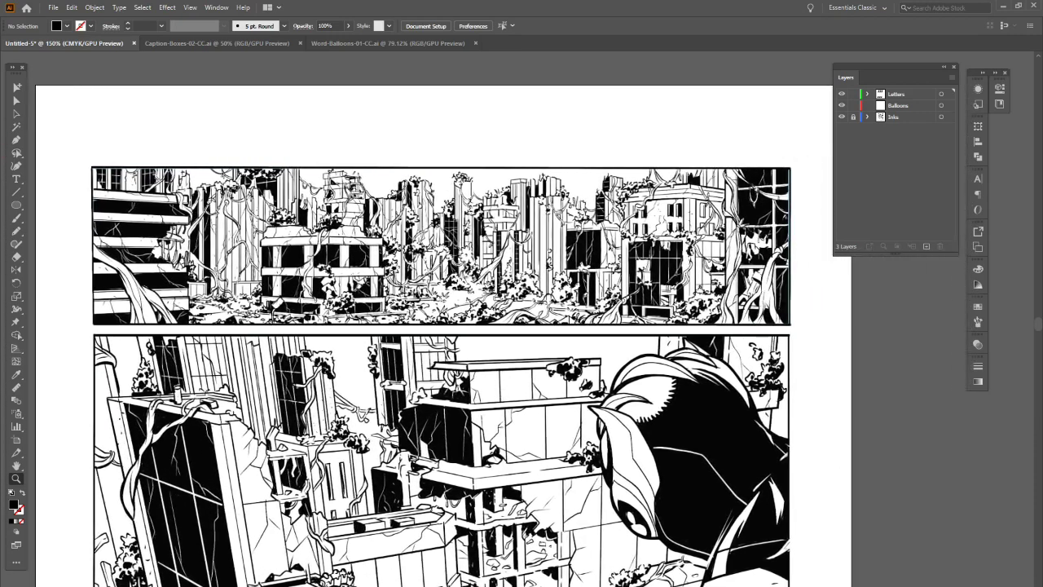
{"action": "scroll", "coordinate": [489, 335], "scroll_direction": "left", "scroll_amount": 2}
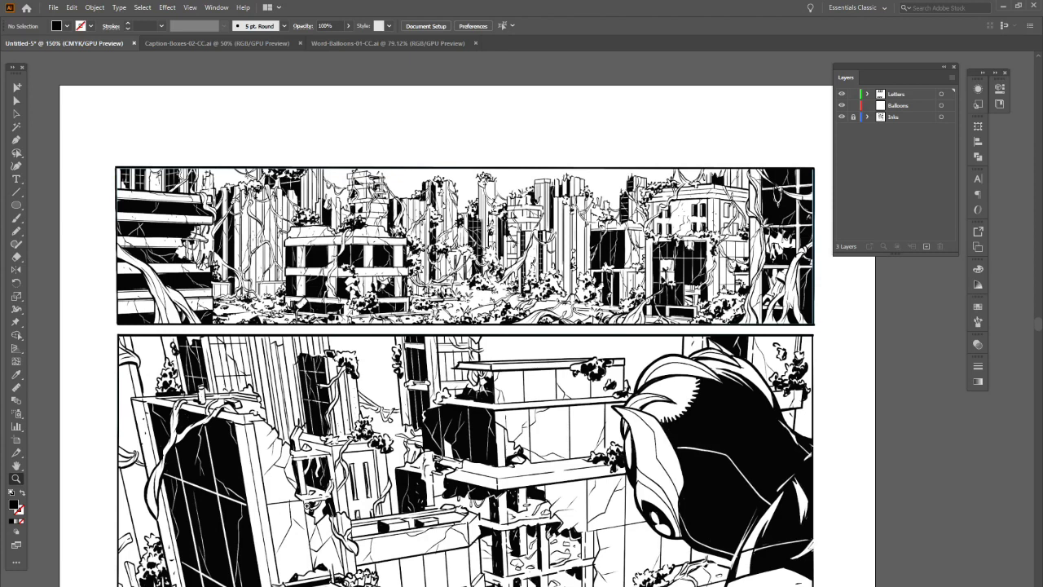
{"action": "scroll", "coordinate": [1040, 326], "scroll_direction": "down", "scroll_amount": 1}
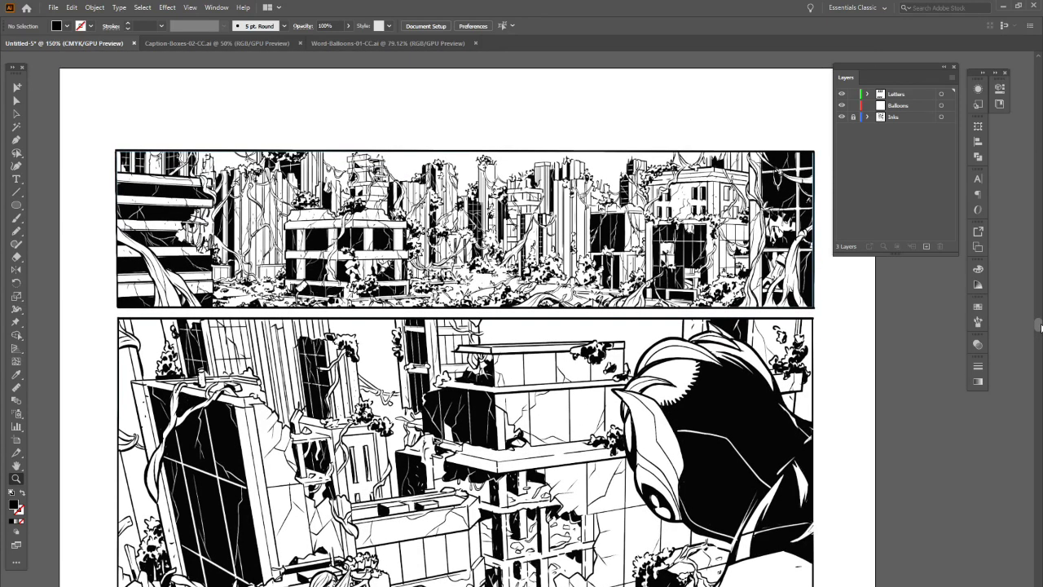
{"action": "scroll", "coordinate": [1040, 326], "scroll_direction": "up", "scroll_amount": 3}
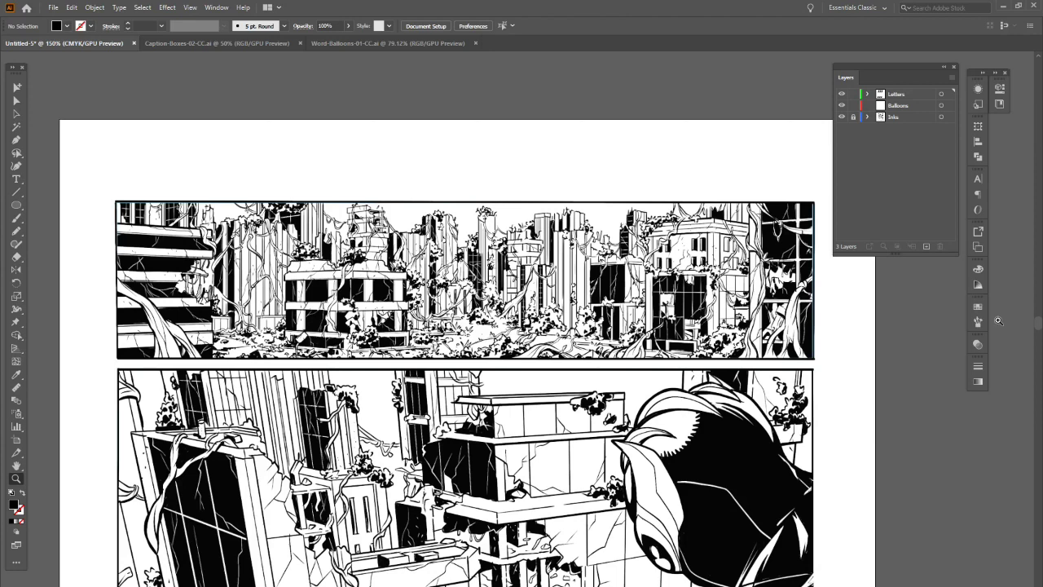
{"action": "left_click", "coordinate": [842, 118]}
{"action": "left_click", "coordinate": [842, 117]}
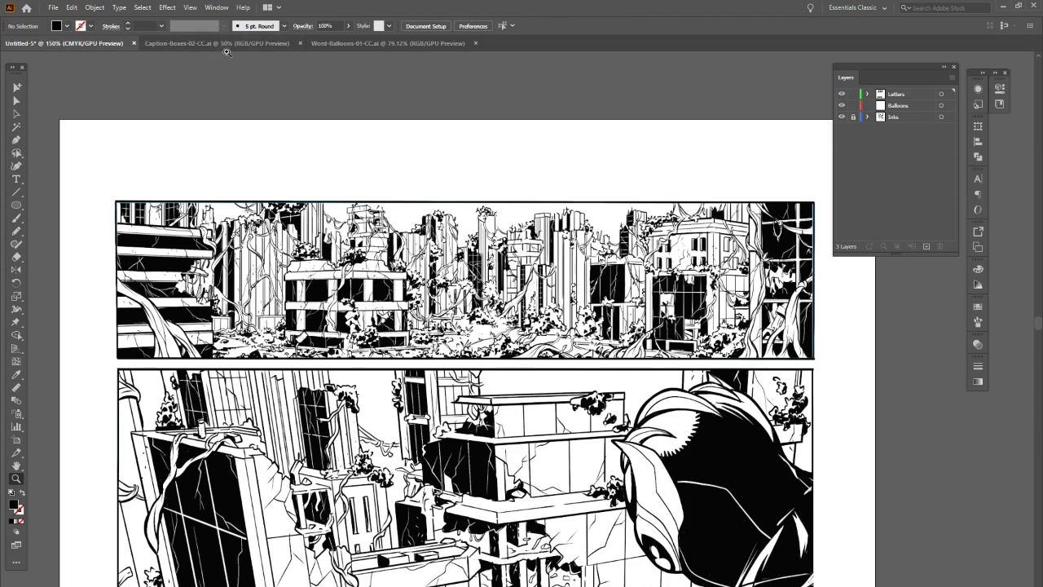
{"action": "left_click", "coordinate": [404, 44]}
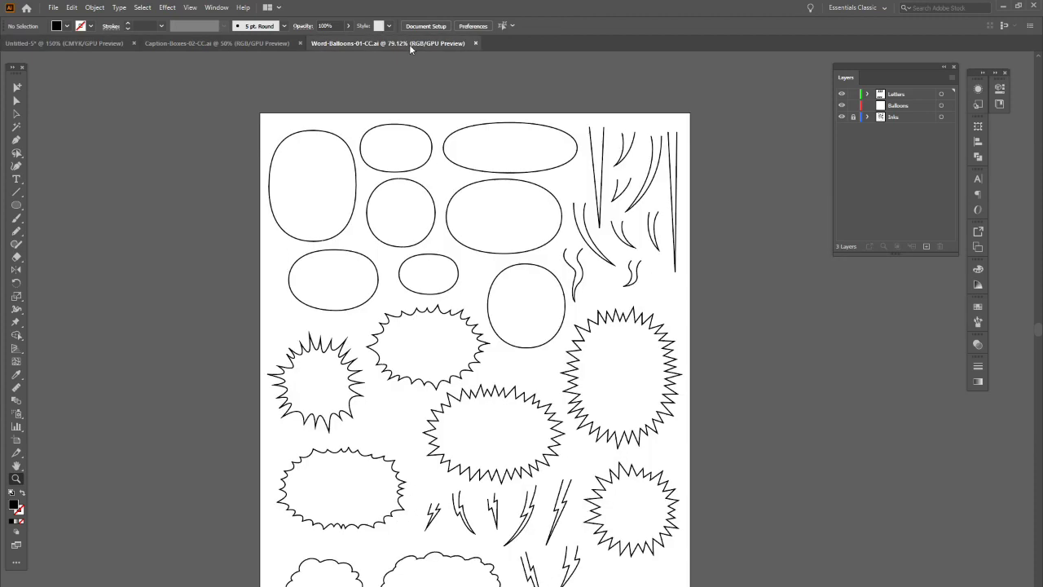
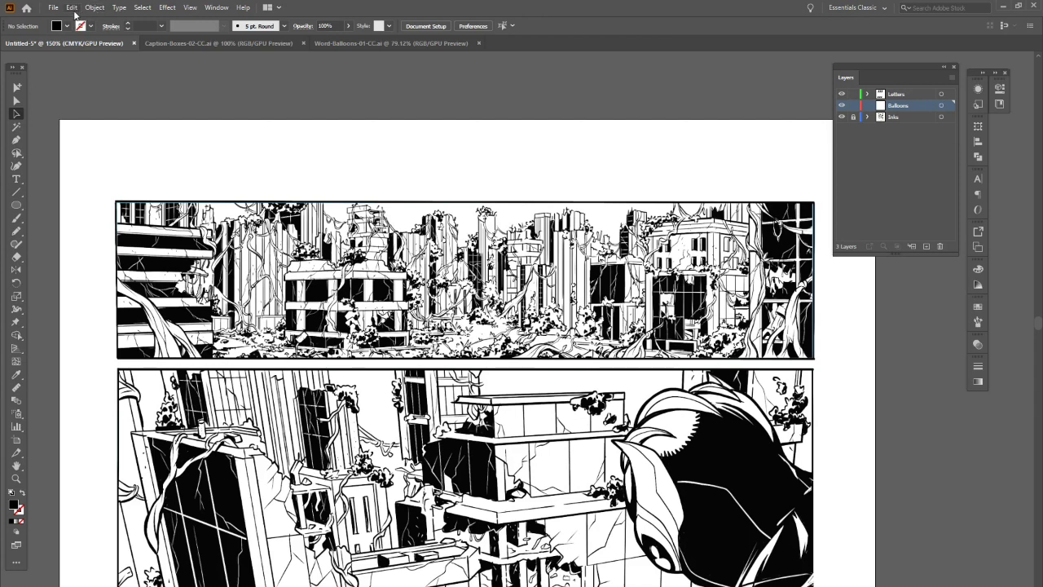
Paste the copied caption box onto the Balloons layer, fit it into the first panel's upper-left corner and scale it down.
{"action": "key", "text": "ctrl+v"}
{"action": "left_click_drag", "start_coordinate": [628, 350], "coordinate": [392, 264]}
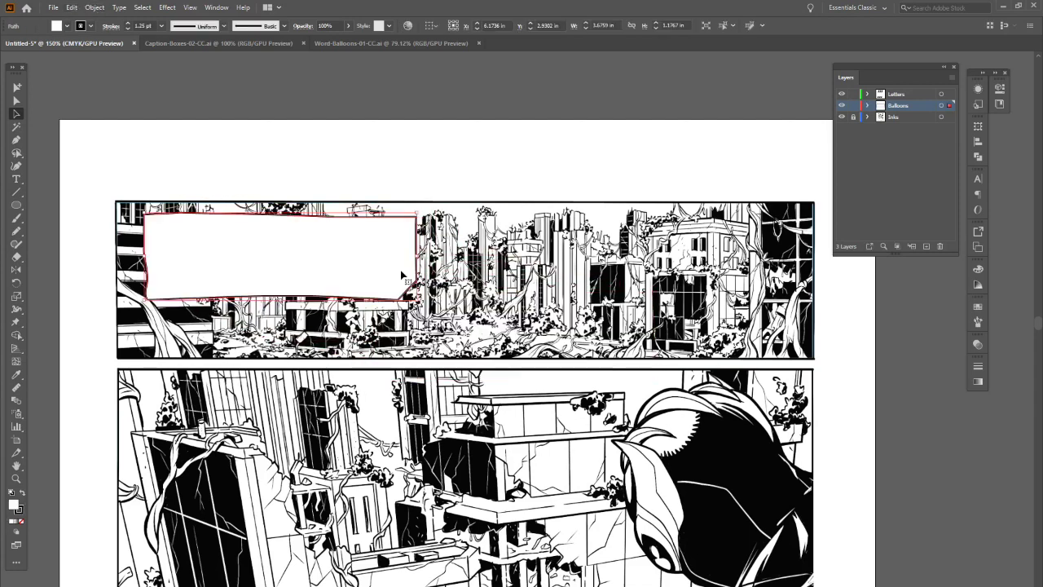
{"action": "mouse_move", "coordinate": [373, 263]}
{"action": "left_mouse_down"}
{"action": "mouse_move", "coordinate": [377, 276]}
{"action": "mouse_move", "coordinate": [800, 364]}
{"action": "mouse_move", "coordinate": [727, 443]}
{"action": "mouse_move", "coordinate": [361, 268]}
{"action": "mouse_move", "coordinate": [505, 417]}
{"action": "mouse_move", "coordinate": [322, 244]}
{"action": "mouse_move", "coordinate": [372, 261]}
{"action": "left_mouse_up"}
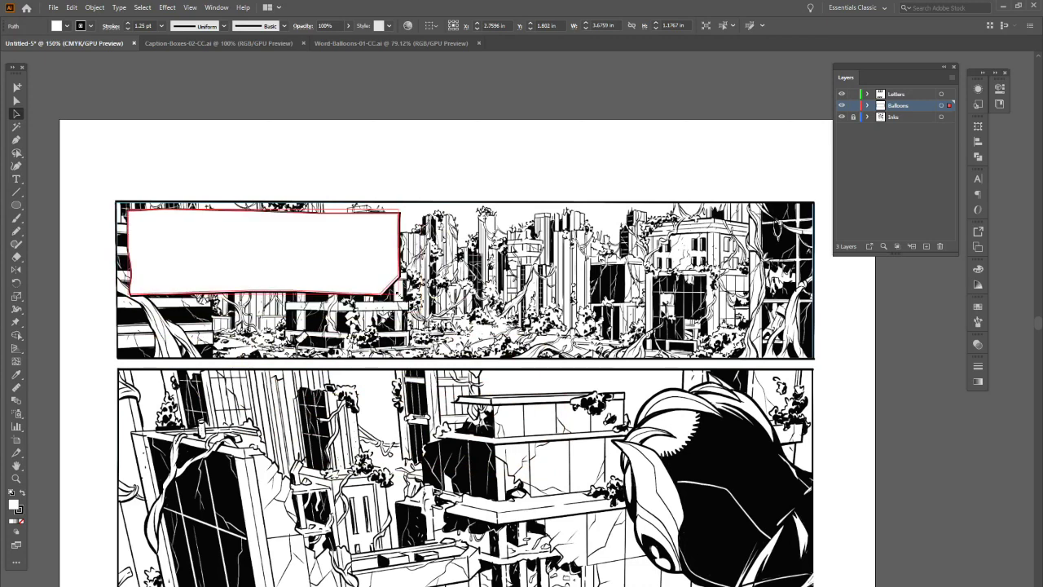
{"action": "left_click_drag", "start_coordinate": [399, 253], "coordinate": [367, 258]}
{"action": "left_click", "coordinate": [16, 101]}
{"action": "left_click", "coordinate": [296, 93]}
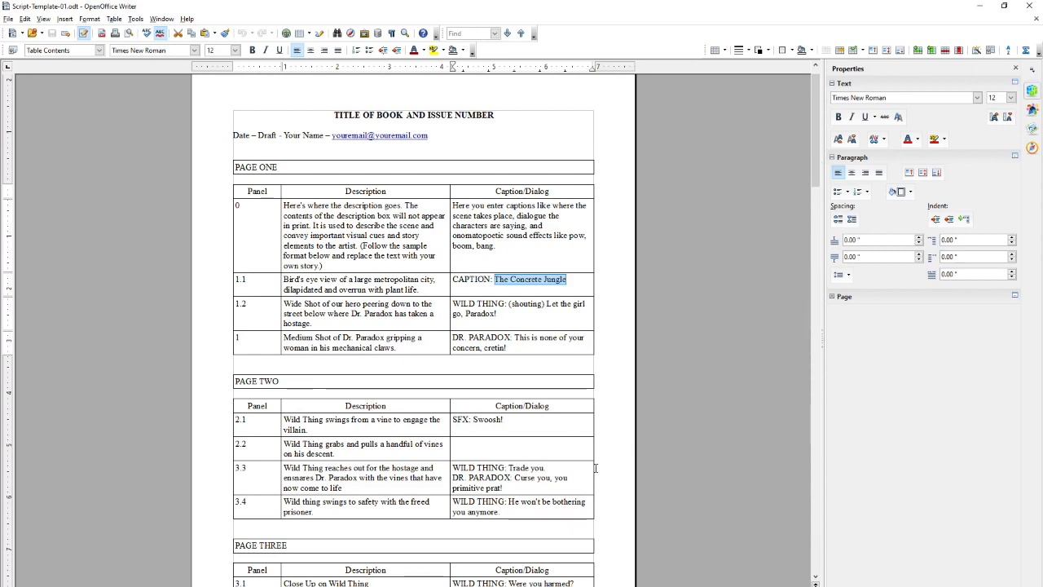
In the OpenOffice Writer script, copy the panel 1.1 caption text "The Concrete Jungle".
{"action": "left_click_drag", "start_coordinate": [570, 279], "coordinate": [496, 282]}
{"action": "key", "text": "ctrl+c"}
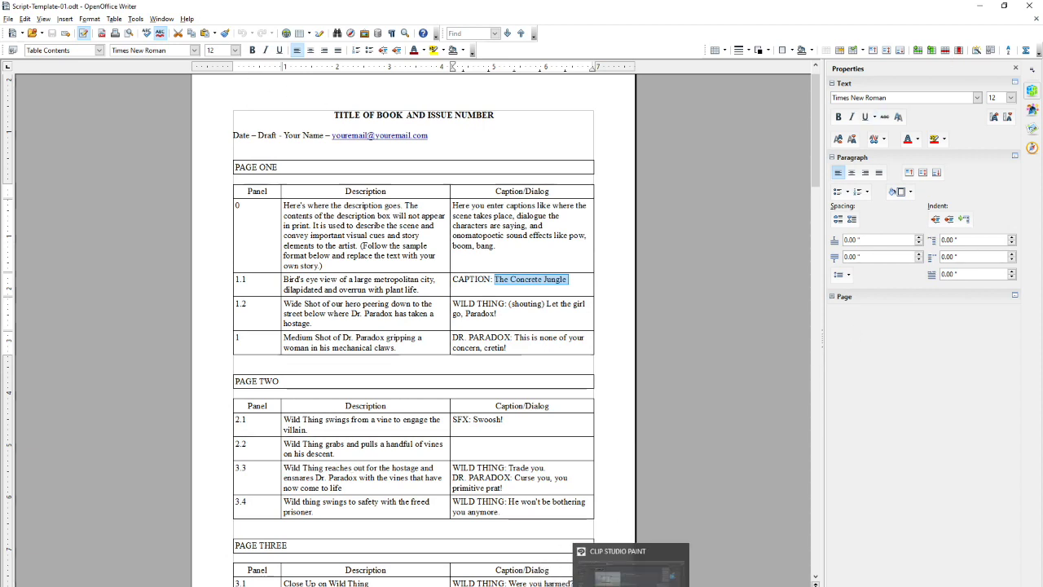
{"action": "mouse_move", "coordinate": [706, 586]}
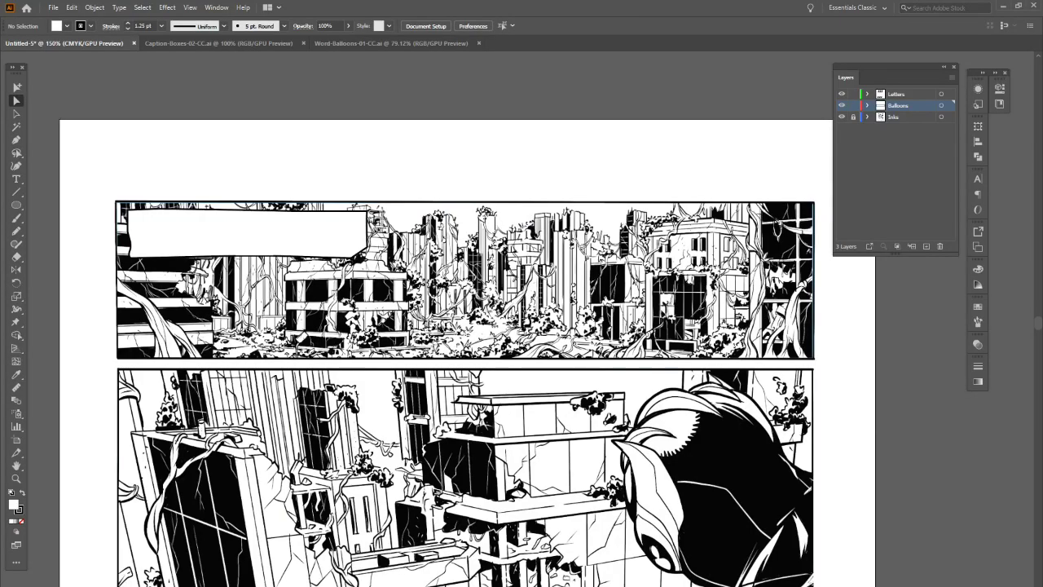
Back in the Illustrator comic page, paste the caption text onto the Letters layer and place it above the first panel.
{"action": "left_click", "coordinate": [906, 95]}
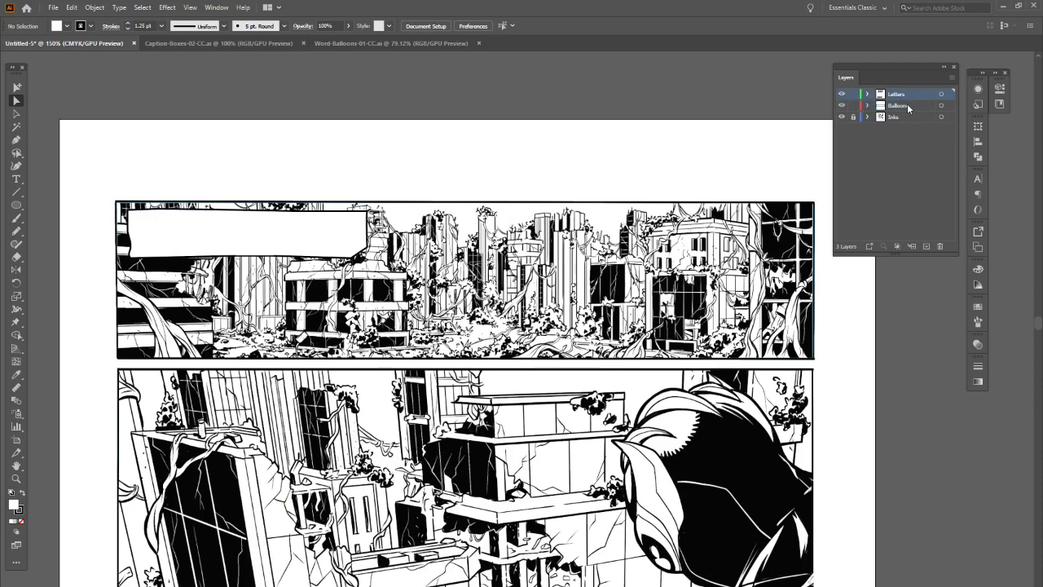
{"action": "left_click", "coordinate": [74, 9]}
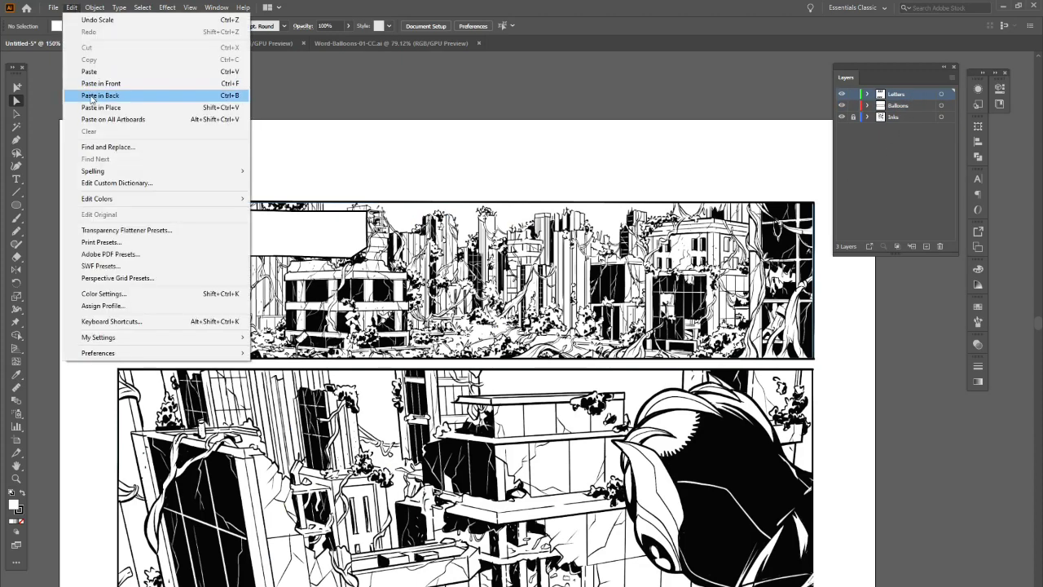
{"action": "left_click", "coordinate": [94, 72]}
{"action": "left_click_drag", "start_coordinate": [554, 339], "coordinate": [417, 154]}
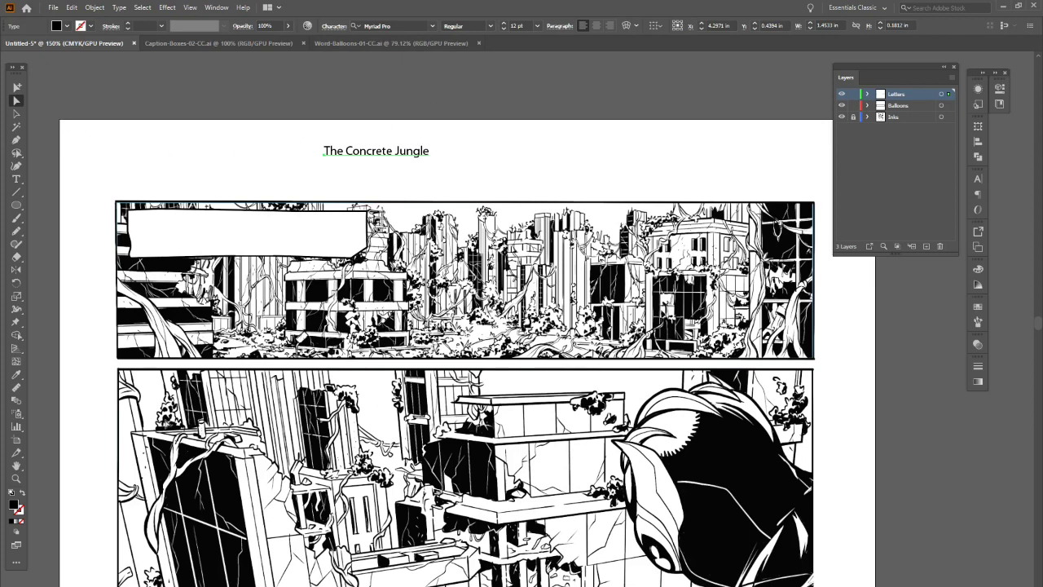
Set the caption text's font to Bullpen Banter and move the text into the caption box.
{"action": "left_click", "coordinate": [394, 24]}
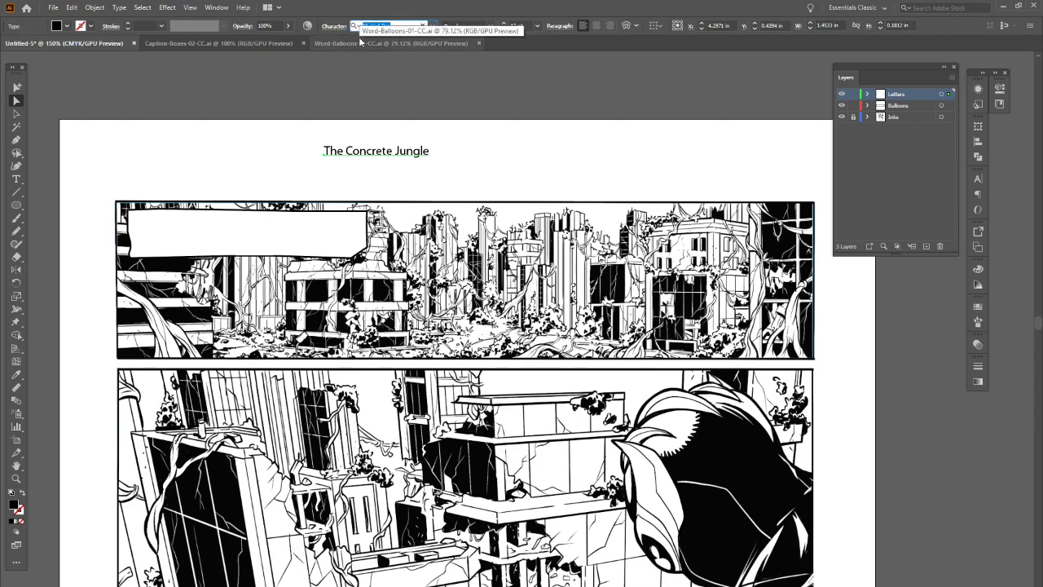
{"action": "type", "text": "bu"}
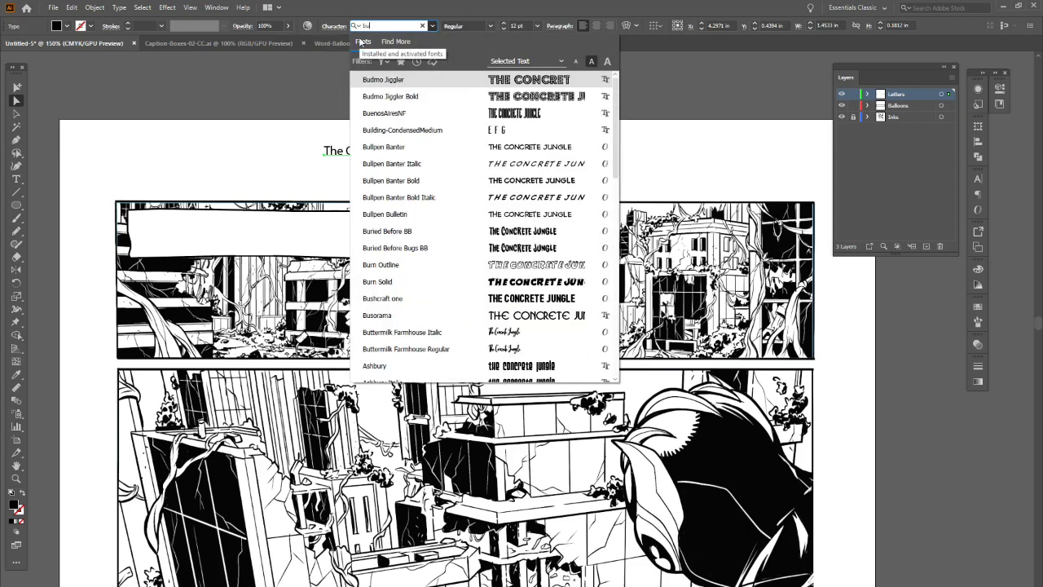
{"action": "type", "text": "l"}
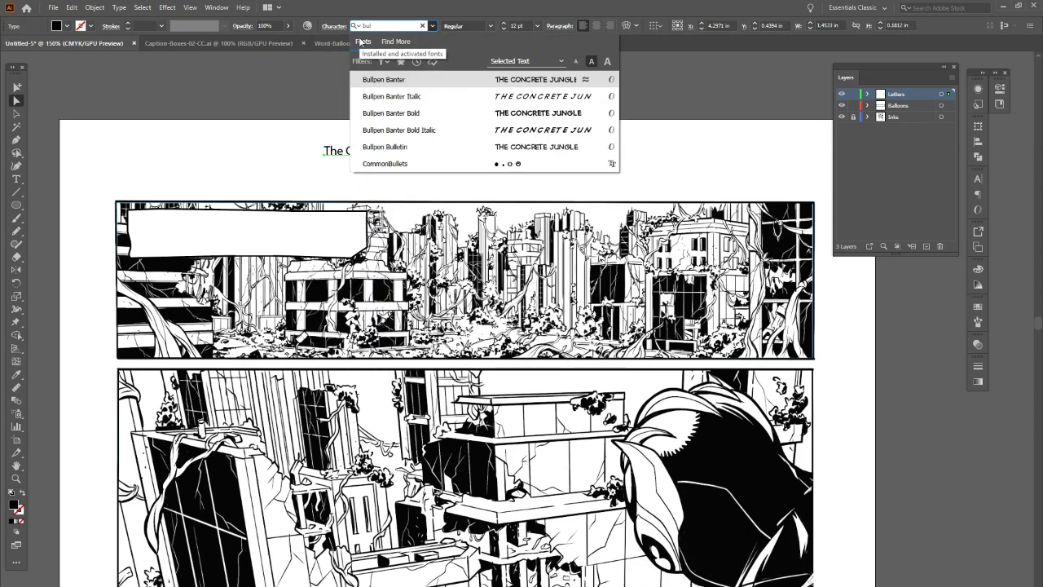
{"action": "left_click", "coordinate": [403, 81]}
{"action": "left_click_drag", "start_coordinate": [410, 157], "coordinate": [243, 229]}
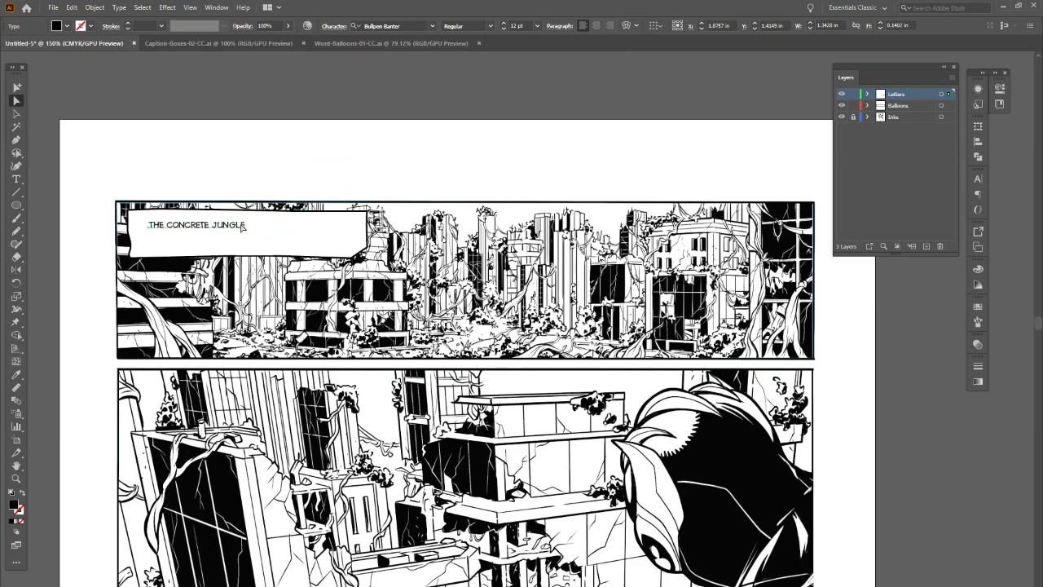
Enlarge the caption text to 20 pt and shift it slightly down inside the caption box.
{"action": "left_click", "coordinate": [506, 27]}
{"action": "left_click", "coordinate": [506, 26]}
{"action": "left_click", "coordinate": [506, 26]}
{"action": "left_click", "coordinate": [507, 26]}
{"action": "left_click", "coordinate": [506, 26]}
{"action": "left_click", "coordinate": [506, 26]}
{"action": "left_click", "coordinate": [506, 26]}
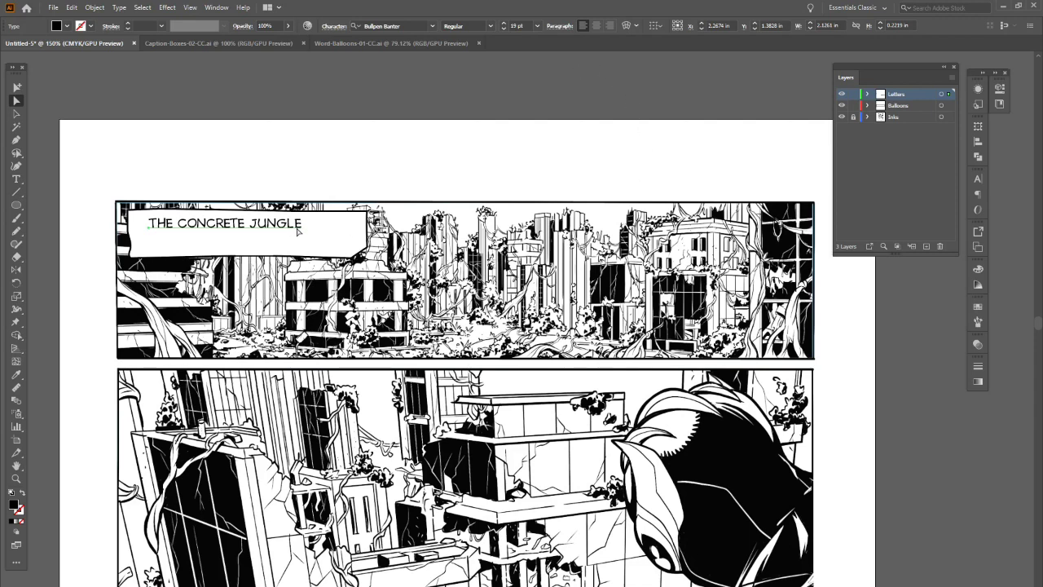
{"action": "left_click", "coordinate": [502, 23]}
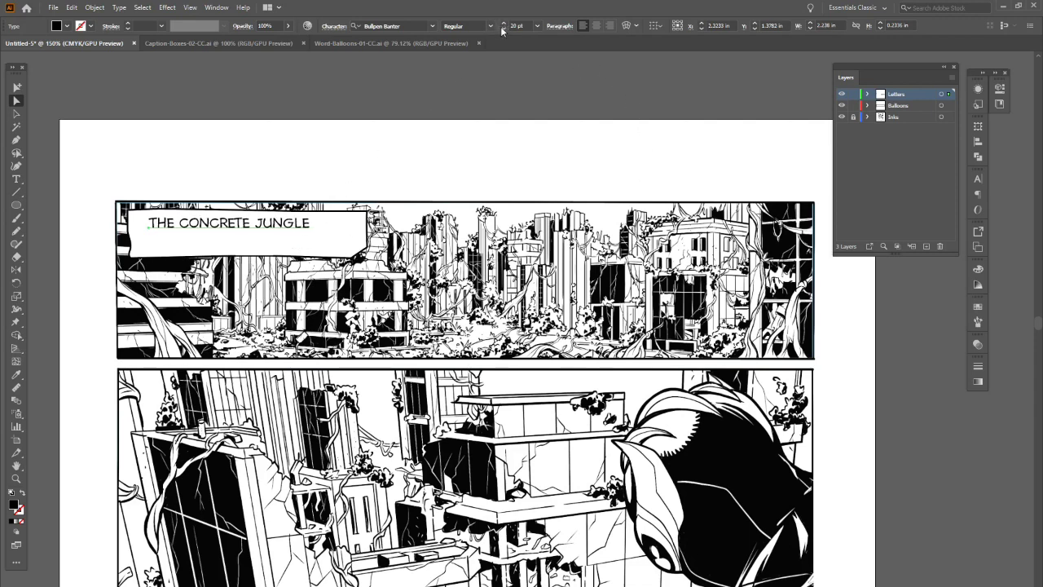
{"action": "left_click", "coordinate": [88, 106]}
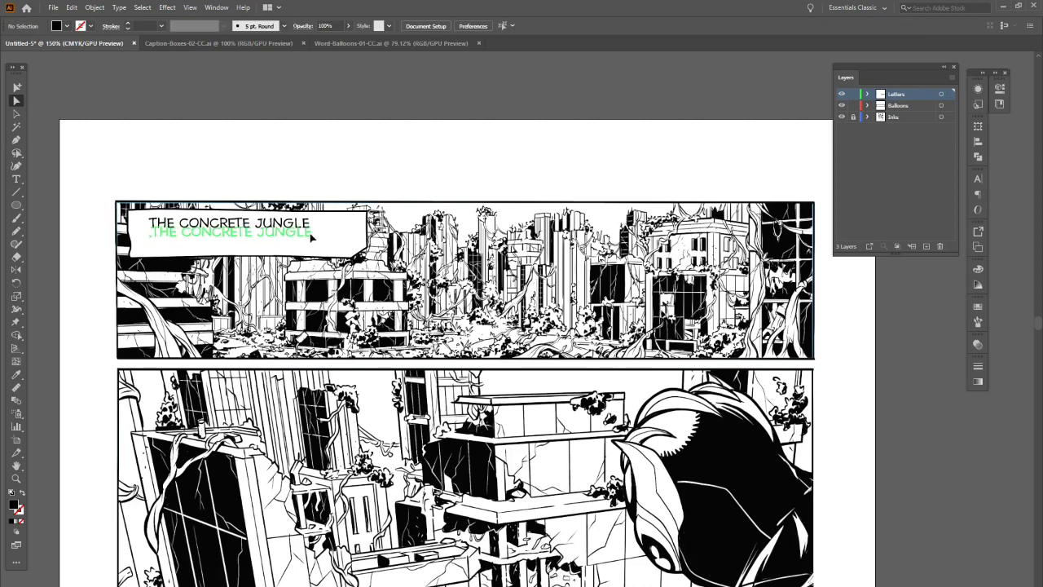
{"action": "left_click", "coordinate": [311, 234]}
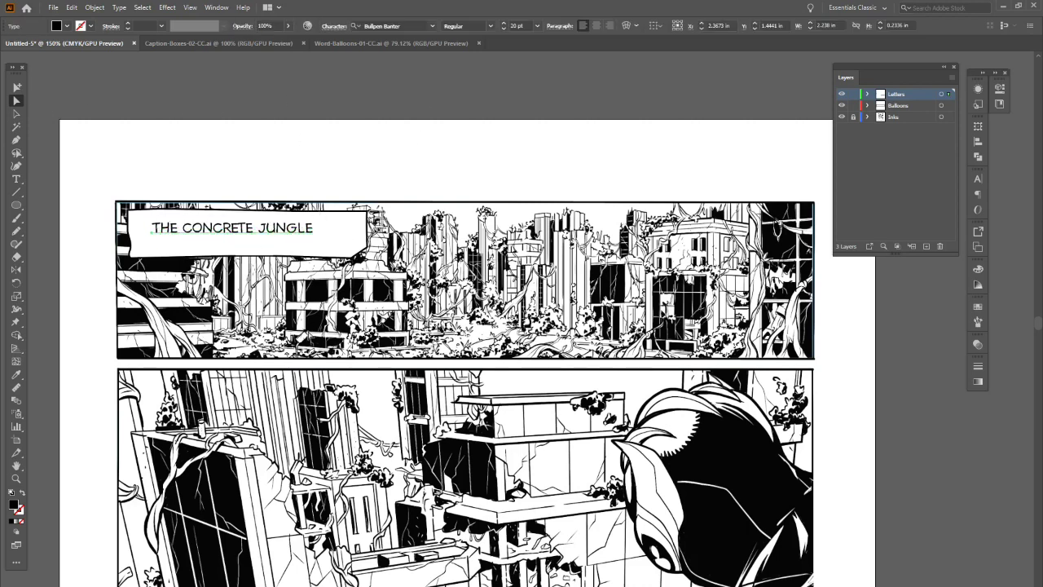
Compare the Italic and Bold Italic styles on the caption text and apply Italic.
{"action": "left_click", "coordinate": [490, 25]}
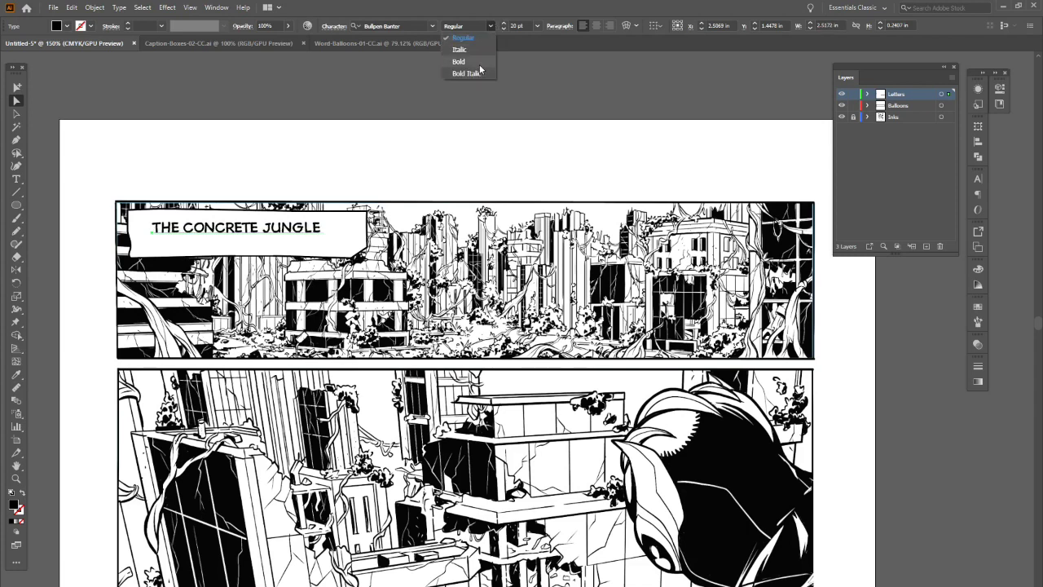
{"action": "left_click", "coordinate": [481, 49]}
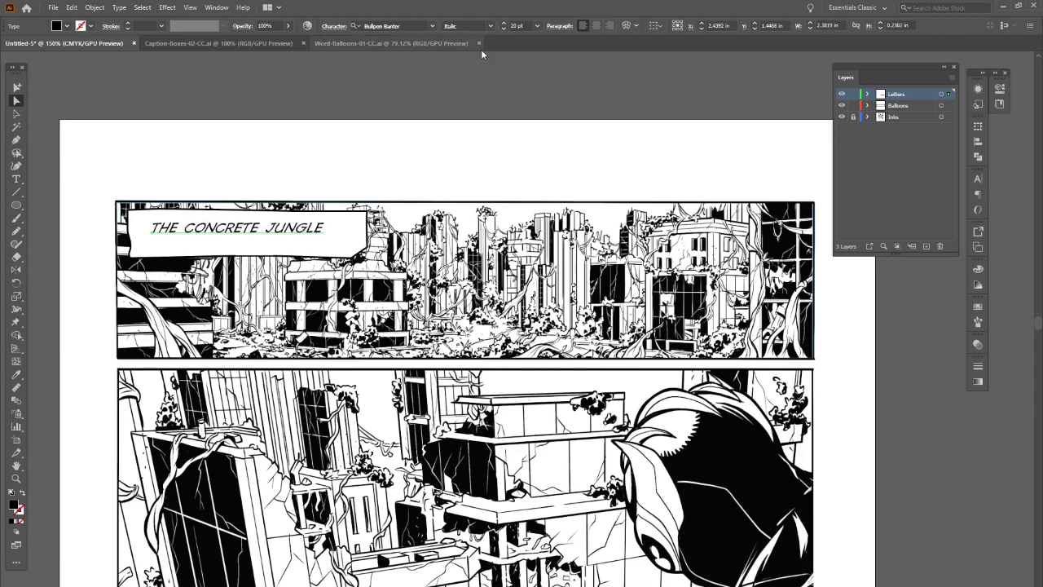
{"action": "left_click", "coordinate": [490, 25]}
{"action": "left_click", "coordinate": [480, 74]}
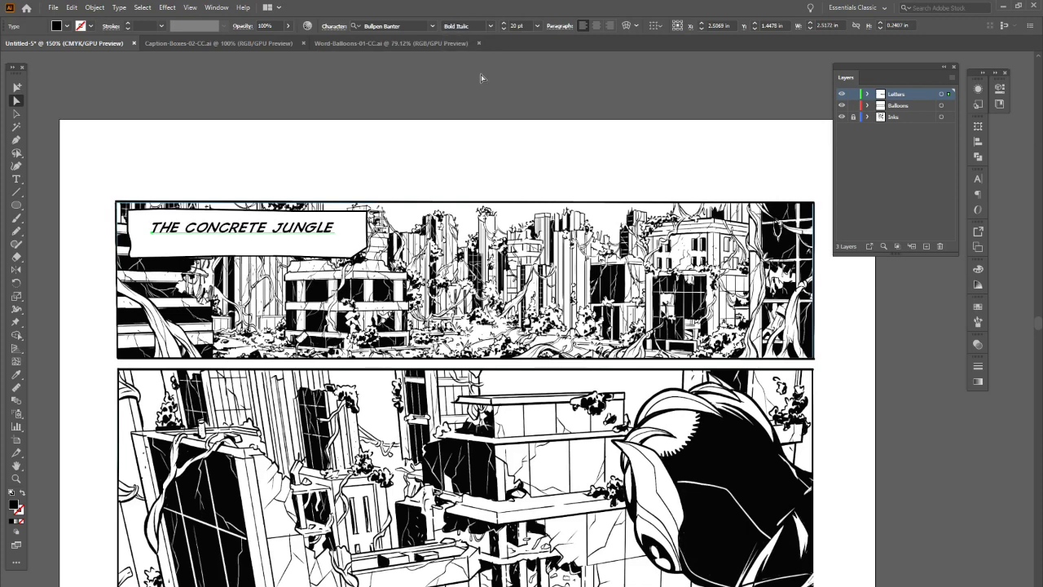
{"action": "left_click", "coordinate": [490, 25]}
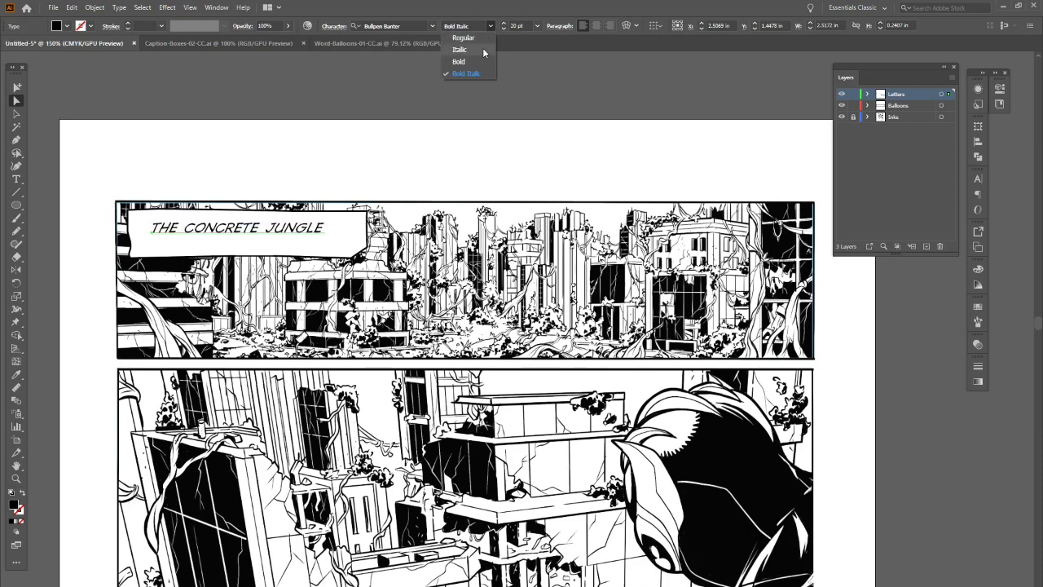
{"action": "left_click", "coordinate": [480, 51]}
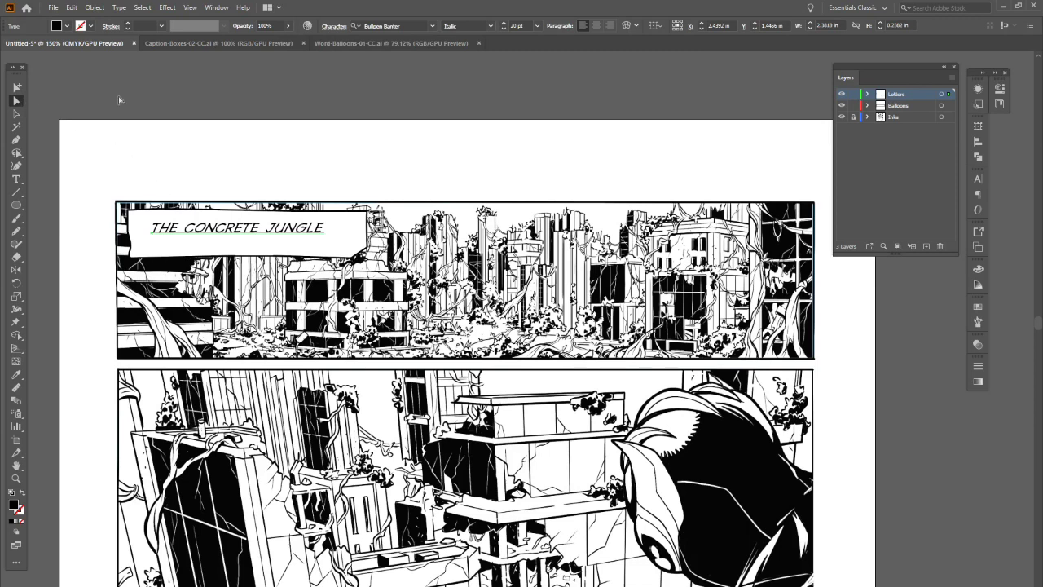
Nudge the caption text down and right toward the middle of the caption box.
{"action": "left_click", "coordinate": [195, 104]}
{"action": "left_click_drag", "start_coordinate": [322, 229], "coordinate": [325, 234]}
{"action": "left_click", "coordinate": [432, 123]}
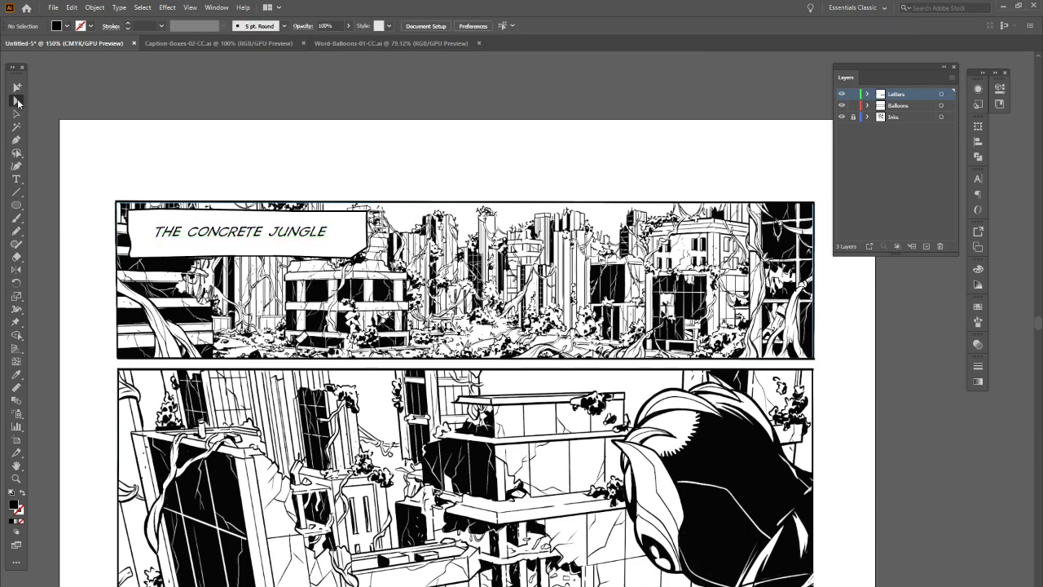
Shrink the caption box around the text to about 2.95 by 0.45 in, undoing the unwanted moves and resizes.
{"action": "left_click", "coordinate": [16, 113]}
{"action": "left_click", "coordinate": [357, 252]}
{"action": "left_click_drag", "start_coordinate": [357, 252], "coordinate": [325, 229]}
{"action": "left_click", "coordinate": [357, 140]}
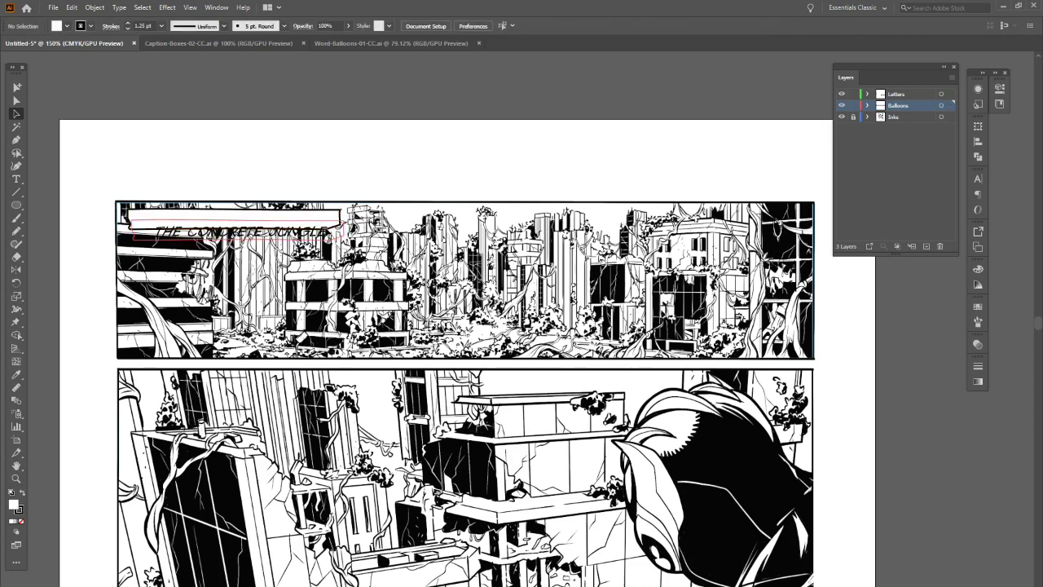
{"action": "key", "text": "ctrl+z"}
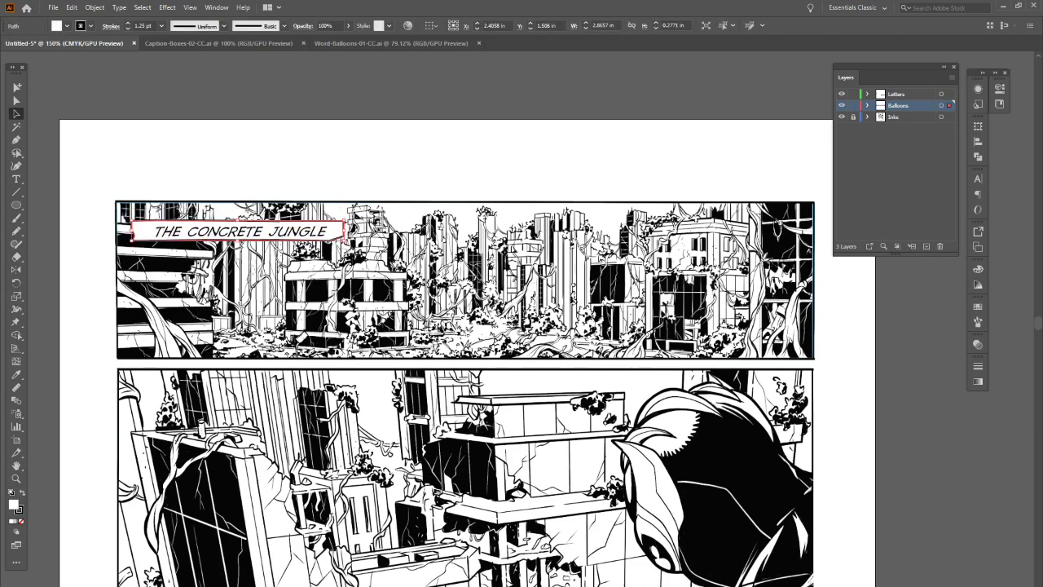
{"action": "key", "text": "ctrl+z"}
{"action": "key", "text": "ctrl+z"}
{"action": "left_click", "coordinate": [426, 131]}
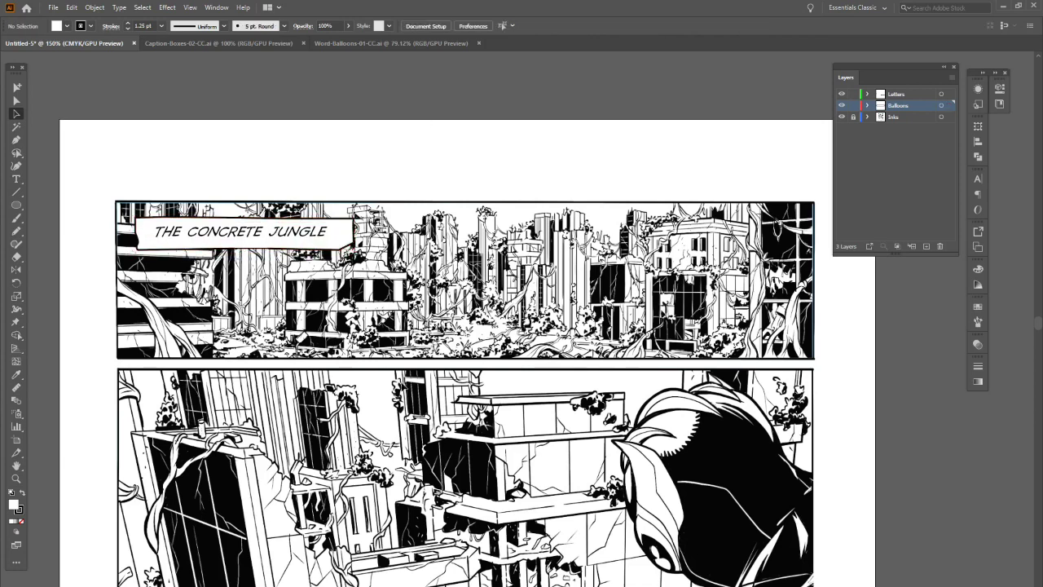
{"action": "key", "text": "ctrl+z"}
{"action": "key", "text": "ctrl+z"}
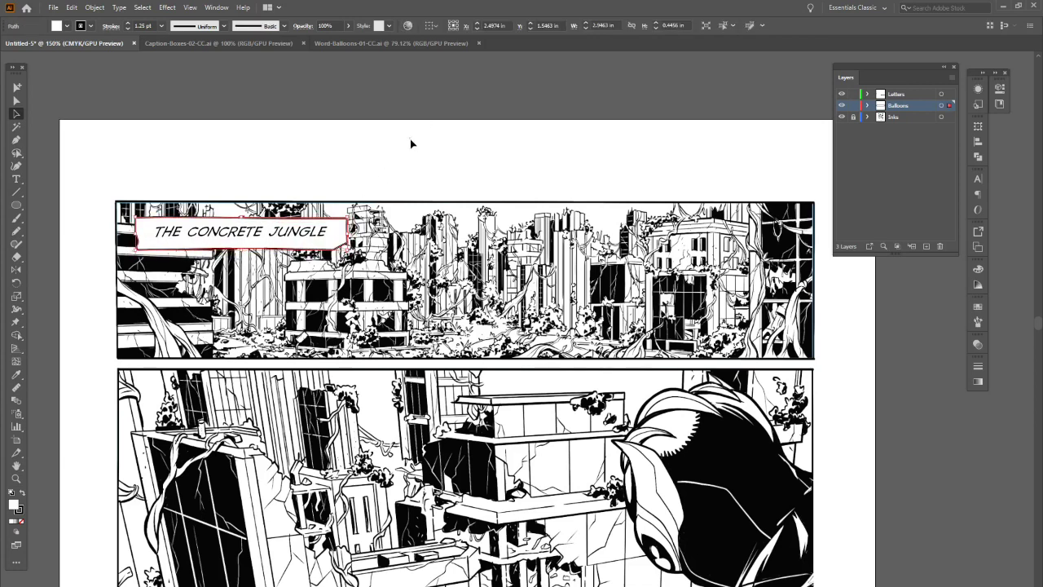
Move the caption box together with its text up and left so it overlaps the first panel's top-left corner.
{"action": "left_click", "coordinate": [410, 144]}
{"action": "left_click", "coordinate": [17, 478]}
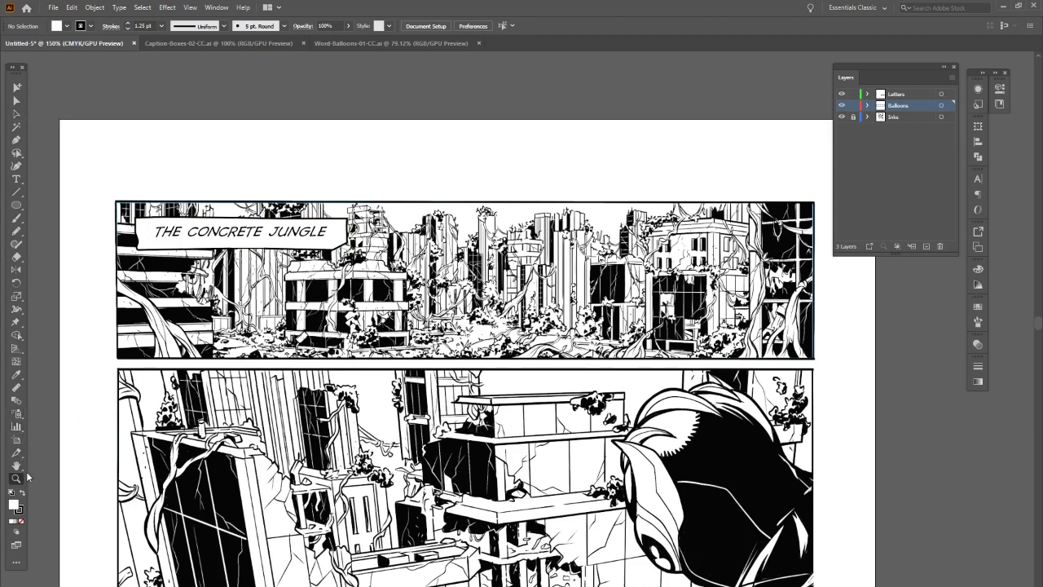
{"action": "left_click", "coordinate": [676, 477], "text": "alt"}
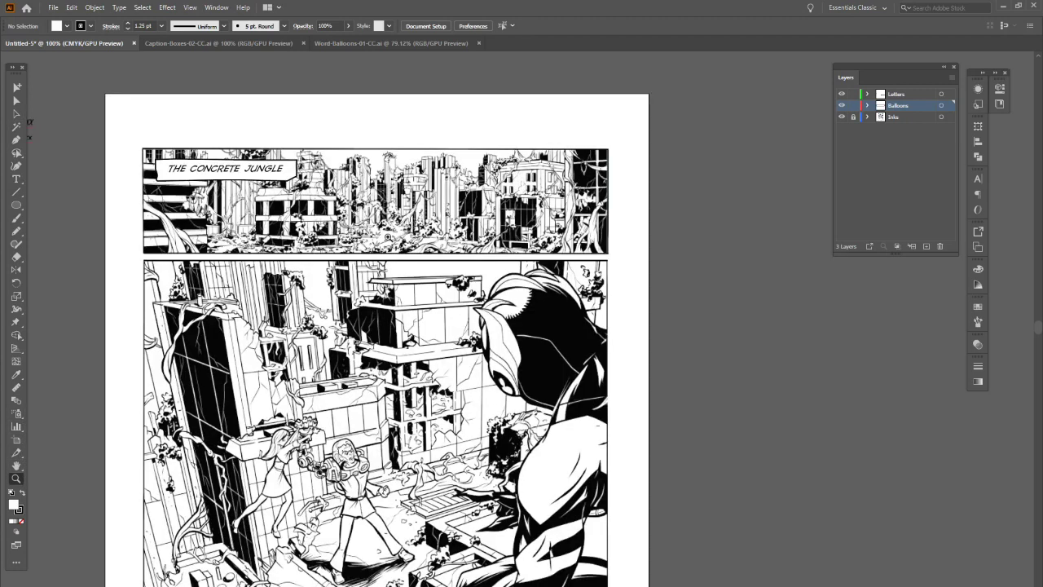
{"action": "left_click", "coordinate": [16, 100]}
{"action": "left_click_drag", "start_coordinate": [161, 115], "coordinate": [237, 155]}
{"action": "left_click", "coordinate": [331, 130]}
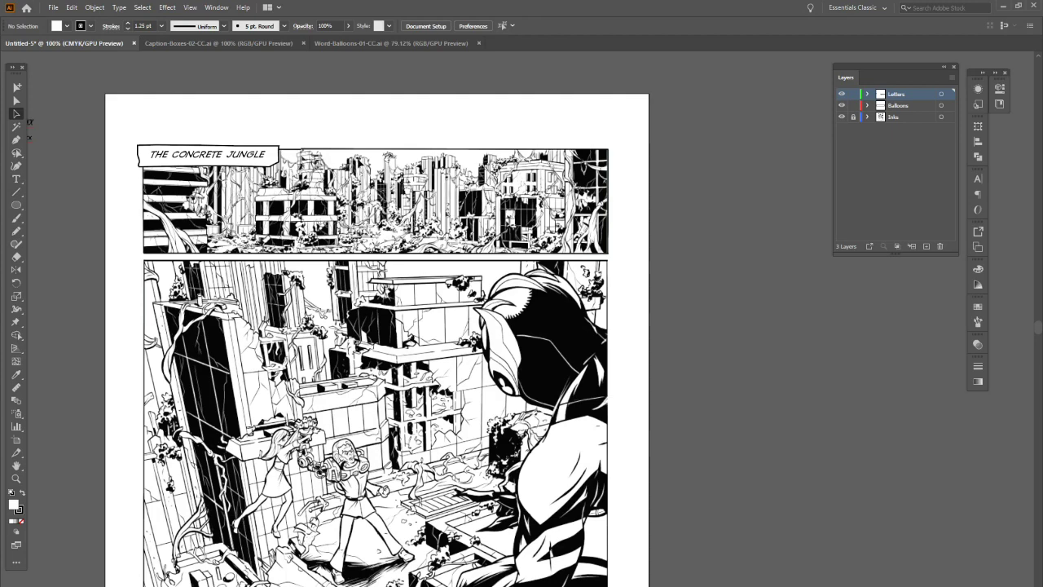
Switch to the script in OpenOffice Writer, highlight Wild Thing's panel 1.2 line, and return to the comic page in Illustrator.
{"action": "left_click_drag", "start_coordinate": [1037, 328], "coordinate": [1033, 335]}
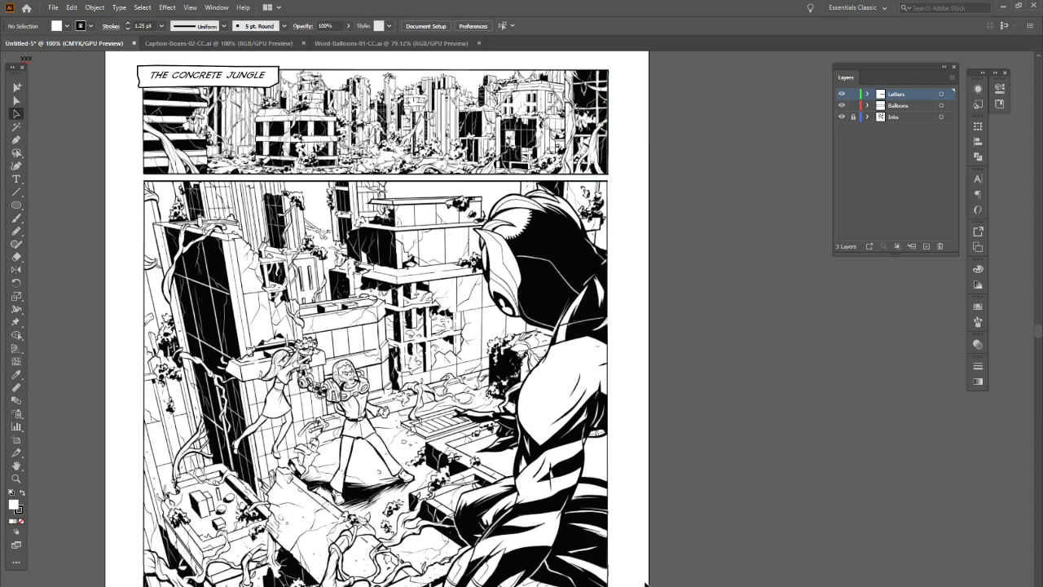
{"action": "key", "text": "alt+Tab"}
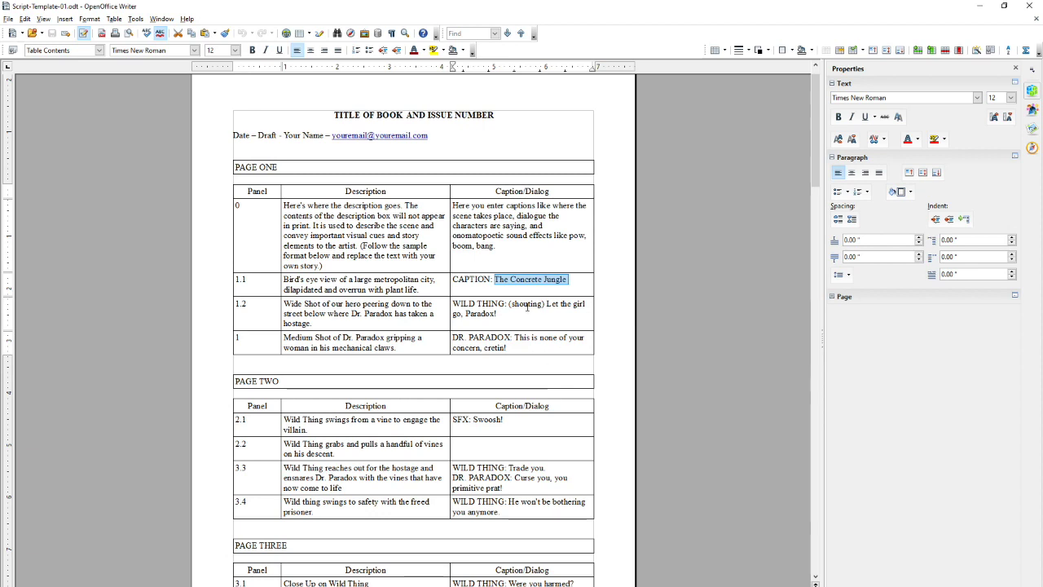
{"action": "left_click_drag", "start_coordinate": [545, 304], "coordinate": [584, 318]}
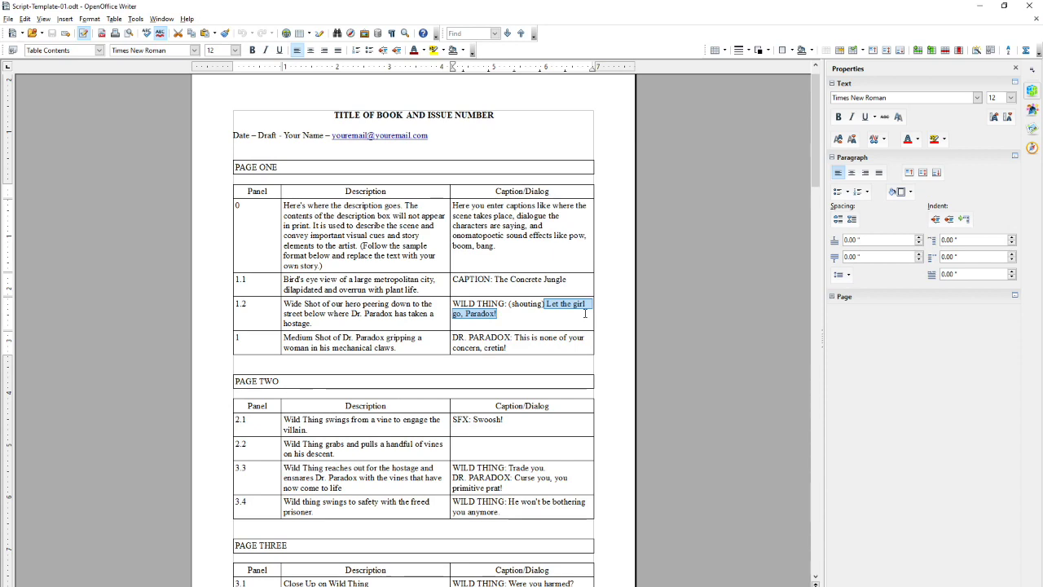
{"action": "key", "text": "alt+Tab"}
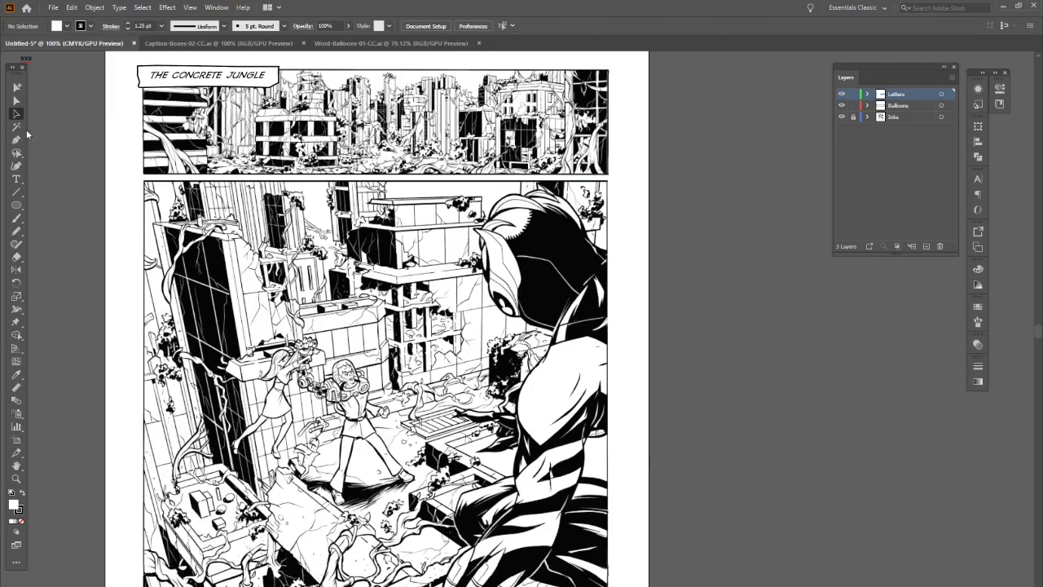
Add the text "LET THE GIRL GO, PARADOX!" on the Letters layer beside the artboard and shift it slightly up and left.
{"action": "left_click", "coordinate": [16, 178]}
{"action": "left_click", "coordinate": [702, 308]}
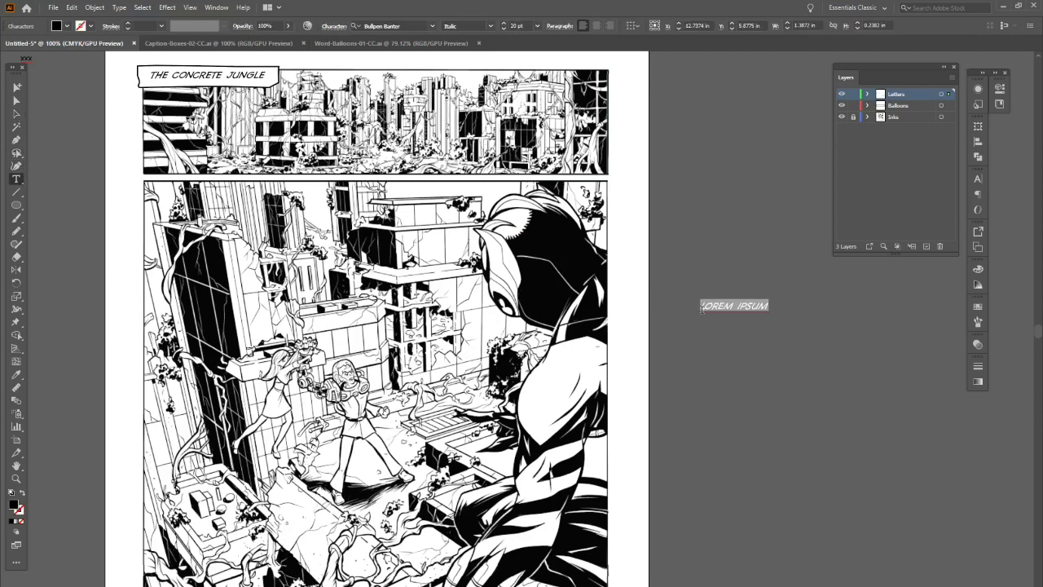
{"action": "type", "text": "LET THE GIRL GO, PARADOX!"}
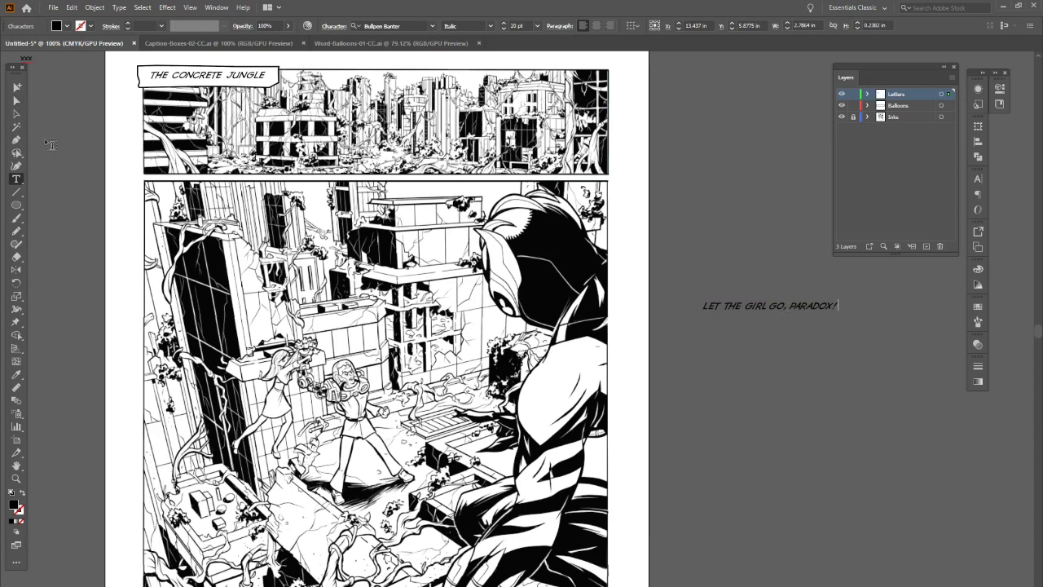
{"action": "left_click", "coordinate": [22, 97]}
{"action": "left_click_drag", "start_coordinate": [763, 309], "coordinate": [745, 302]}
Unlock the Inks layer, fade the inked artwork to about 38% opacity, and lock the layer again.
{"action": "left_click", "coordinate": [901, 117]}
{"action": "left_click", "coordinate": [854, 117]}
{"action": "left_click", "coordinate": [618, 229]}
{"action": "left_click", "coordinate": [473, 26]}
{"action": "left_click_drag", "start_coordinate": [469, 39], "coordinate": [447, 45]}
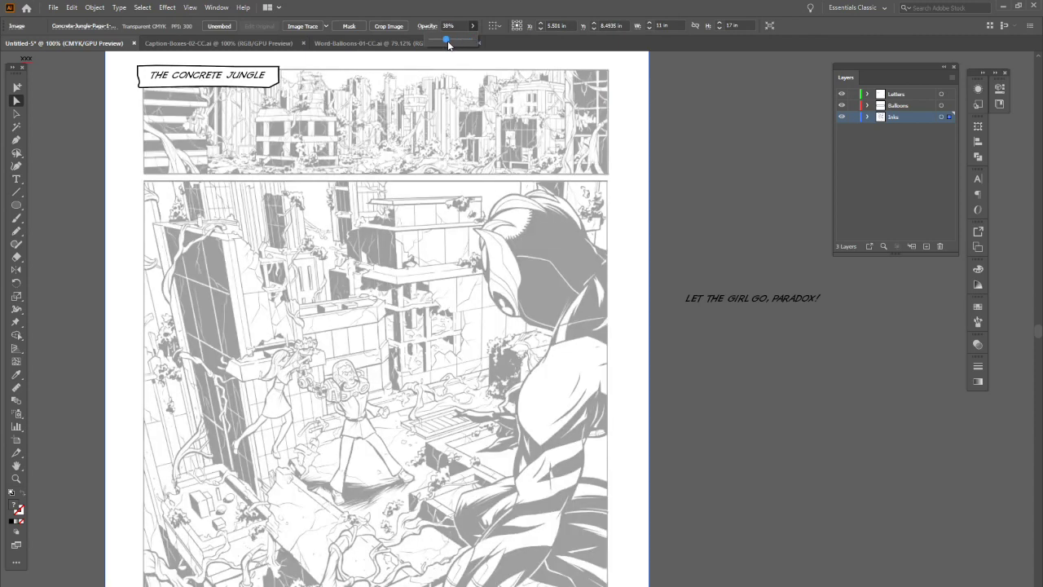
{"action": "left_click", "coordinate": [736, 355]}
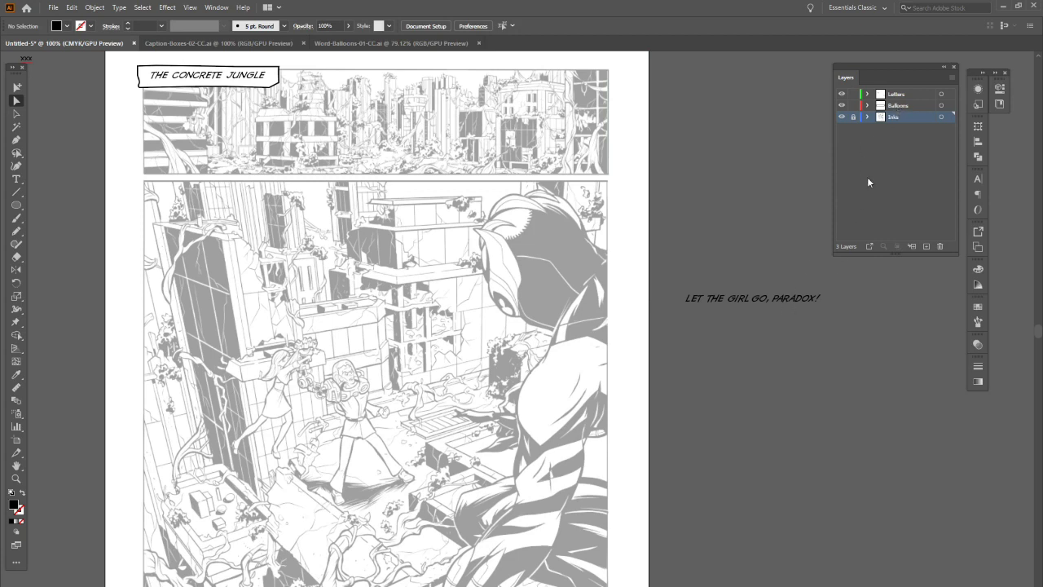
Move the dialogue text into the second panel beside the hero's head and set its font style to Regular.
{"action": "left_click", "coordinate": [788, 300]}
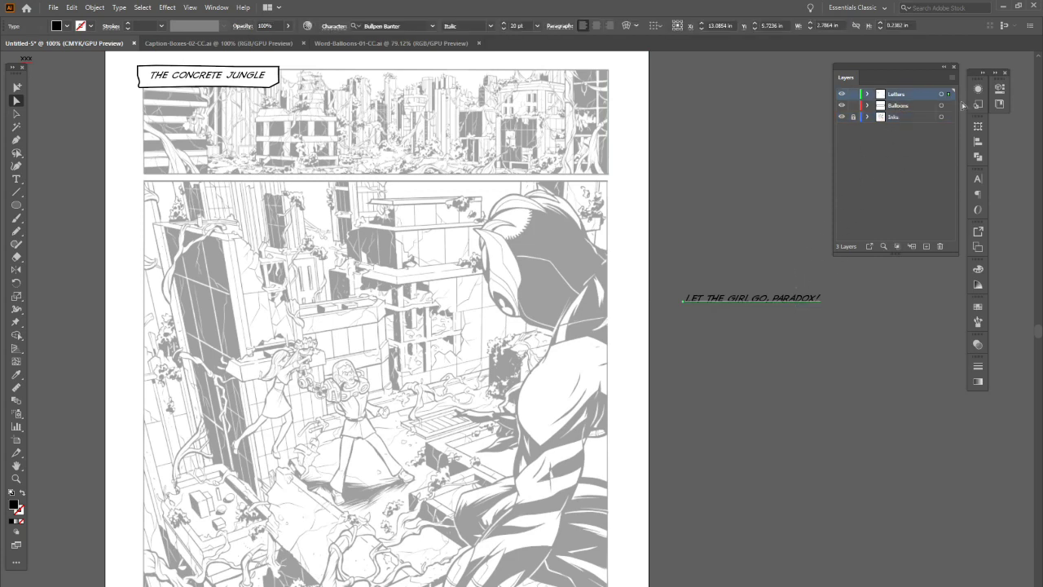
{"action": "left_click_drag", "start_coordinate": [766, 299], "coordinate": [409, 253]}
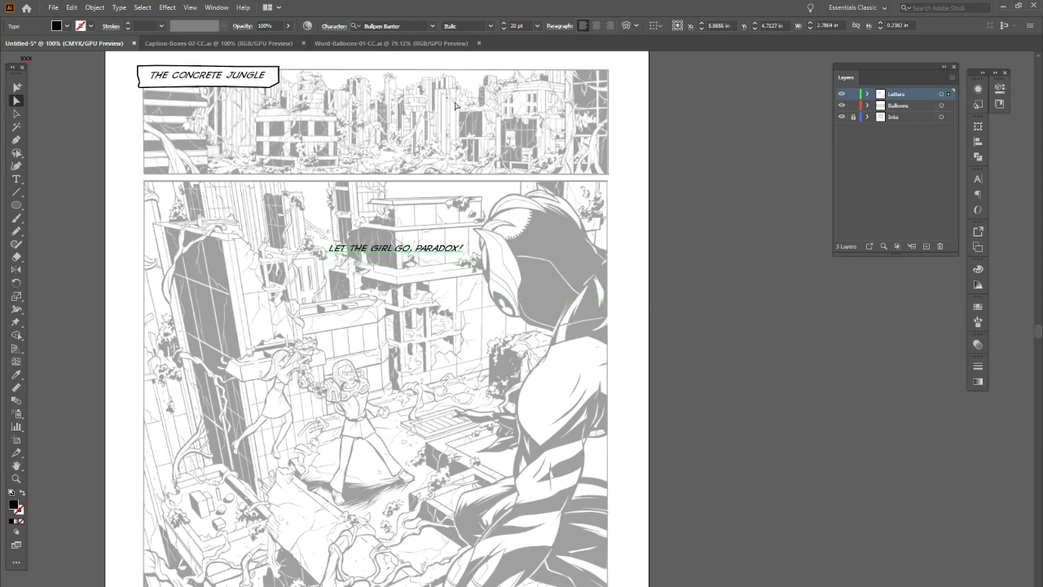
{"action": "left_click", "coordinate": [490, 25]}
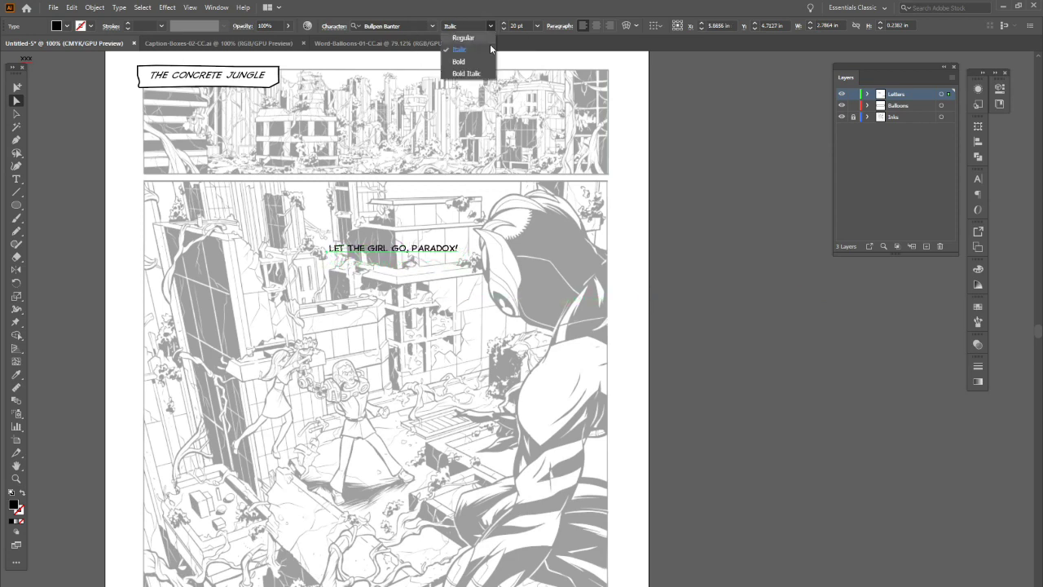
{"action": "left_click", "coordinate": [468, 36]}
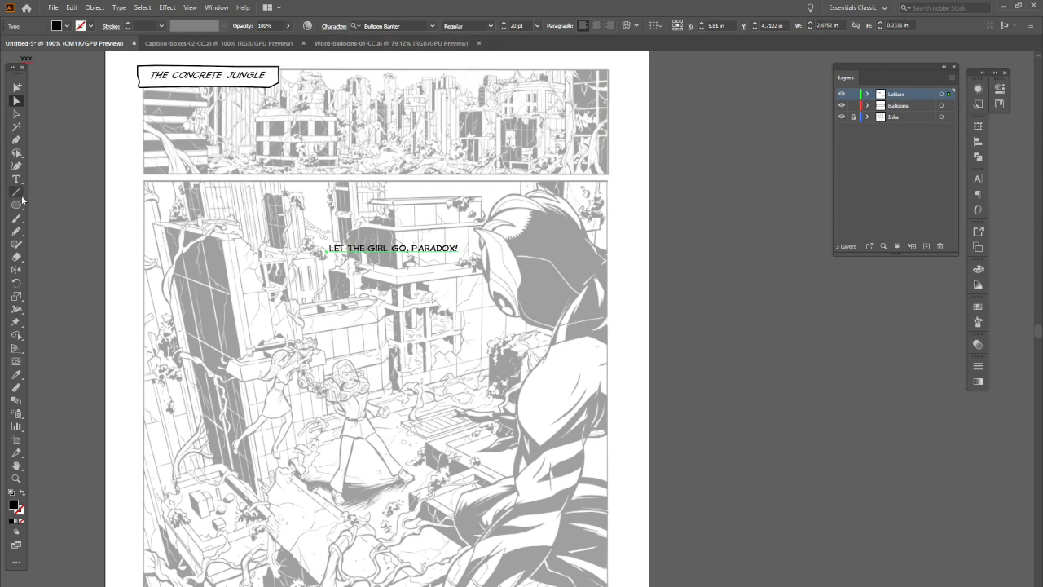
Center-align the dialogue text and reposition it just left of the hero's head in the second panel.
{"action": "left_click", "coordinate": [598, 26]}
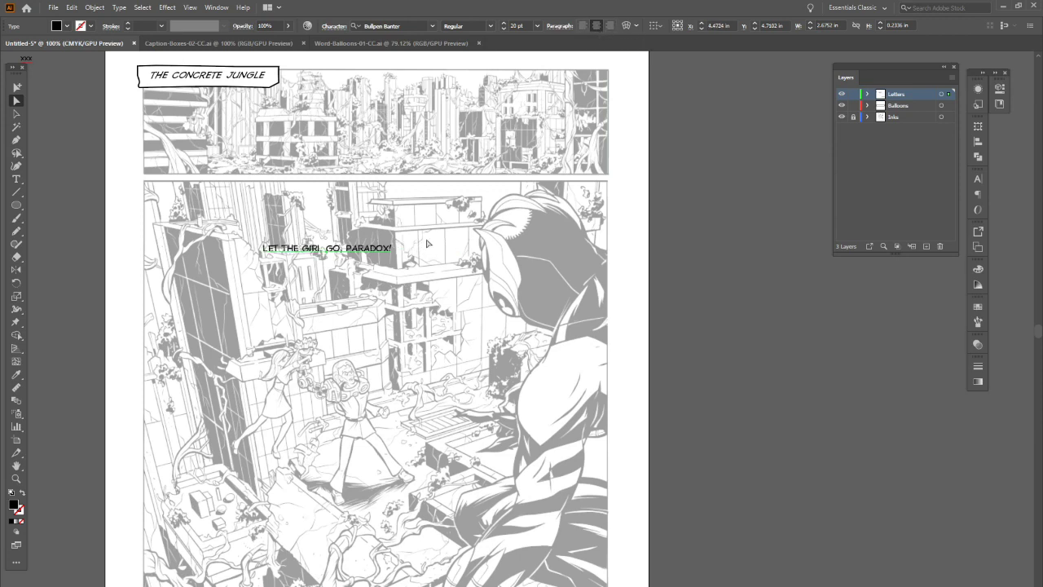
{"action": "left_click_drag", "start_coordinate": [383, 247], "coordinate": [474, 234]}
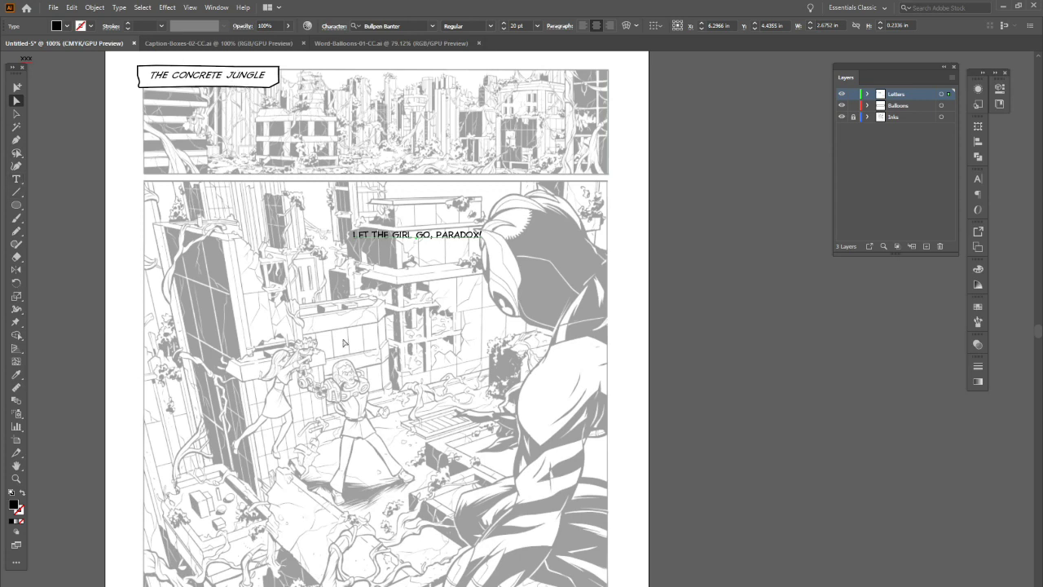
{"action": "left_click_drag", "start_coordinate": [449, 240], "coordinate": [444, 240]}
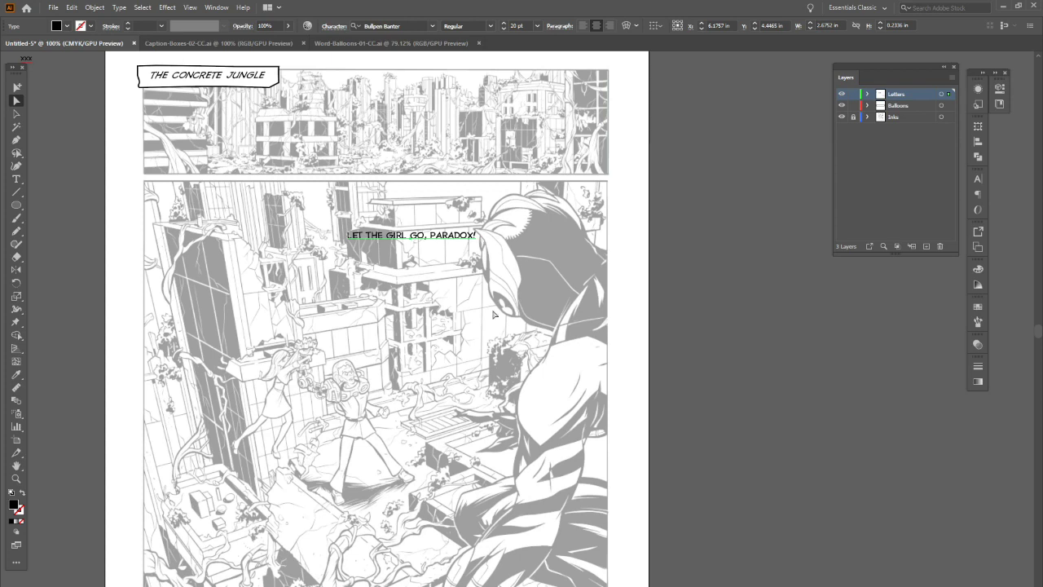
Break the dialogue into three lines reading LET THE / GIRL GO, / PARADOX! and shift it up and right toward the hero.
{"action": "left_click", "coordinate": [16, 178]}
{"action": "left_click", "coordinate": [383, 235]}
{"action": "key", "text": "Return"}
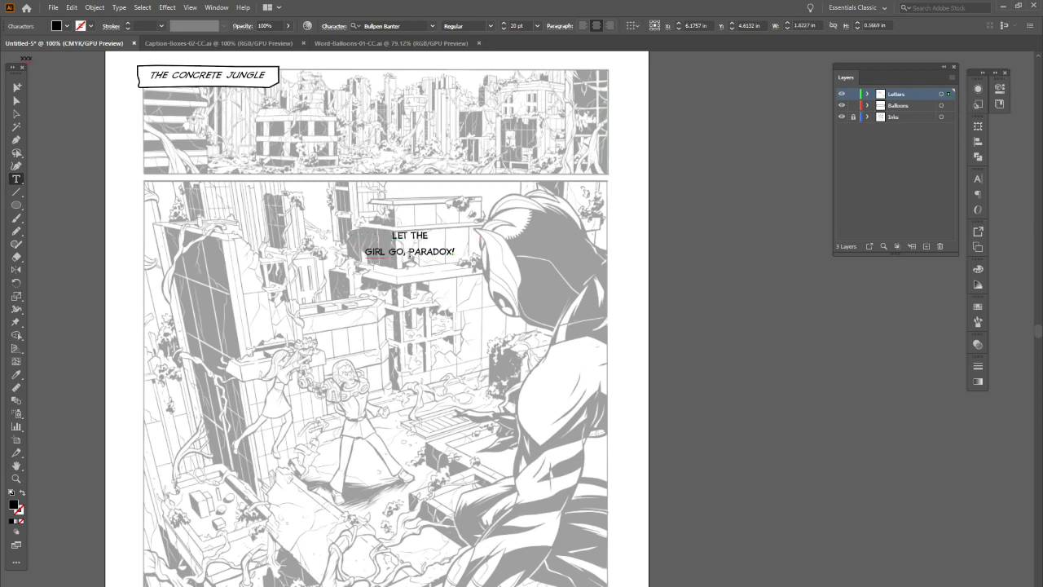
{"action": "left_click", "coordinate": [409, 252]}
{"action": "key", "text": "Return"}
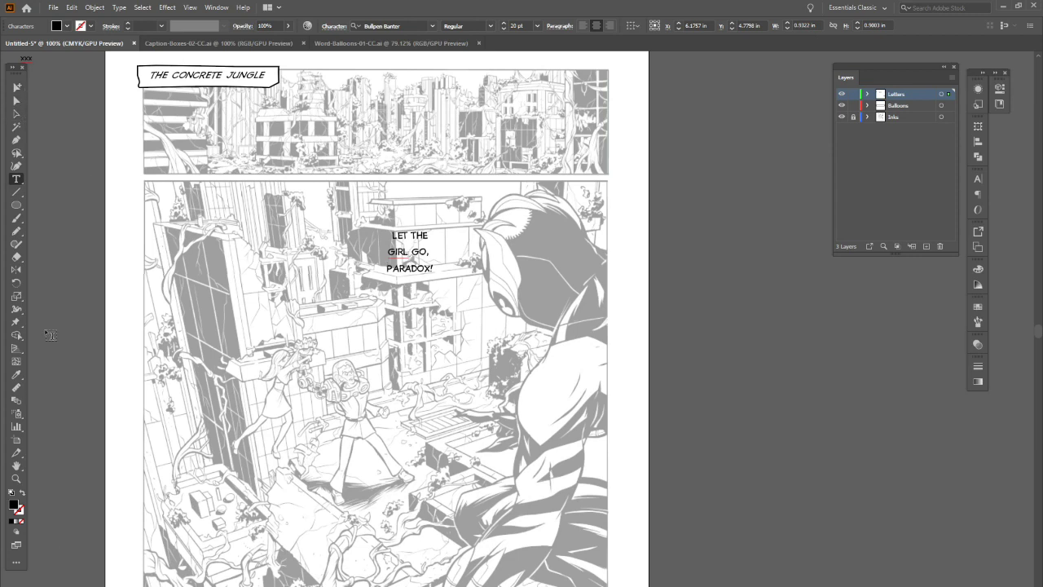
{"action": "left_click", "coordinate": [15, 101]}
{"action": "left_click", "coordinate": [429, 236]}
{"action": "left_click_drag", "start_coordinate": [429, 236], "coordinate": [447, 226]}
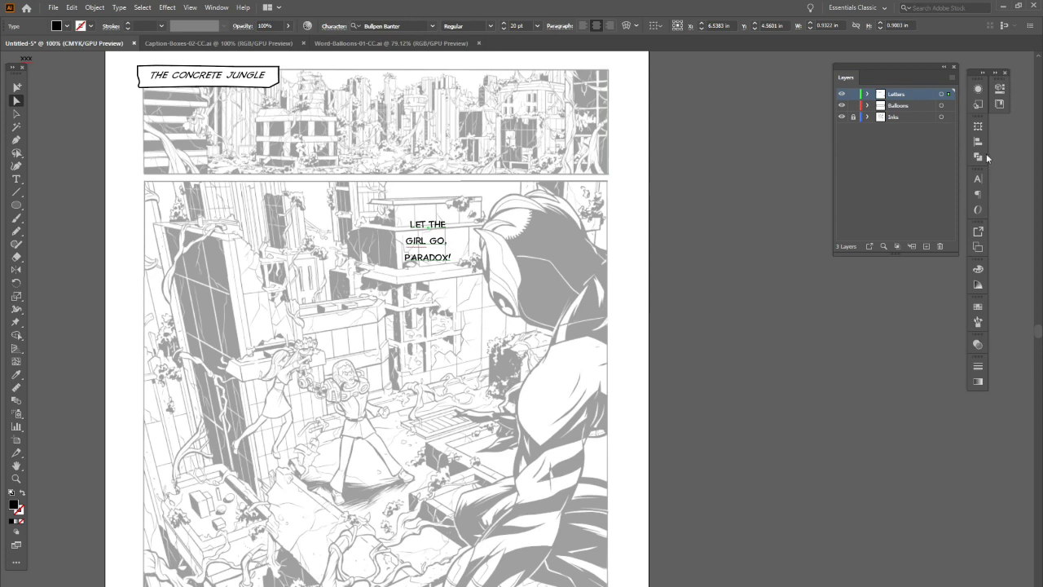
Tighten the leading of the three-line dialogue to 16 pt.
{"action": "left_click", "coordinate": [978, 178]}
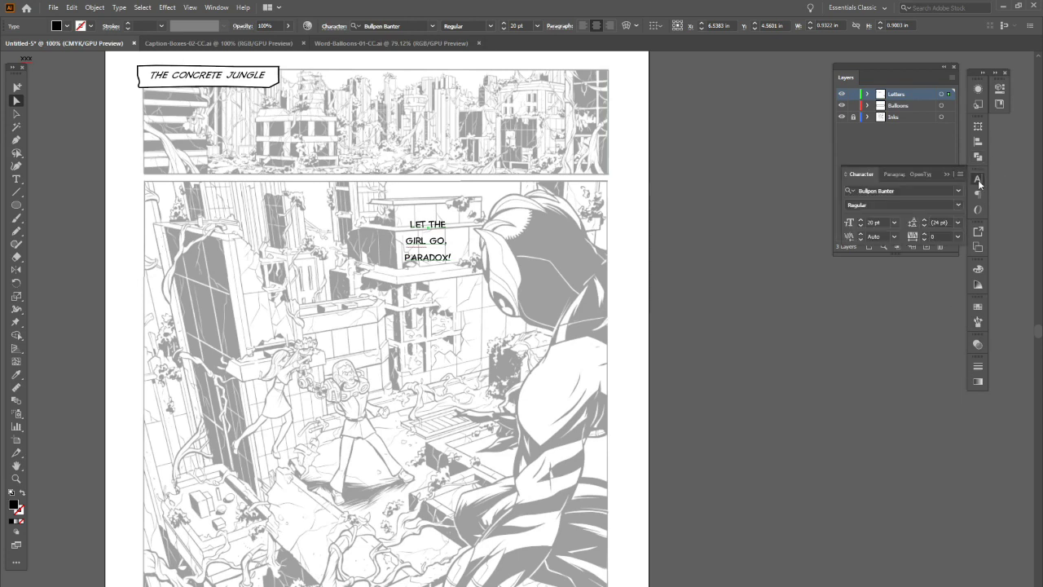
{"action": "left_click", "coordinate": [924, 226]}
{"action": "left_click", "coordinate": [924, 226]}
{"action": "left_click", "coordinate": [925, 227]}
{"action": "left_click", "coordinate": [923, 226]}
{"action": "left_click", "coordinate": [923, 225]}
{"action": "left_click", "coordinate": [924, 225]}
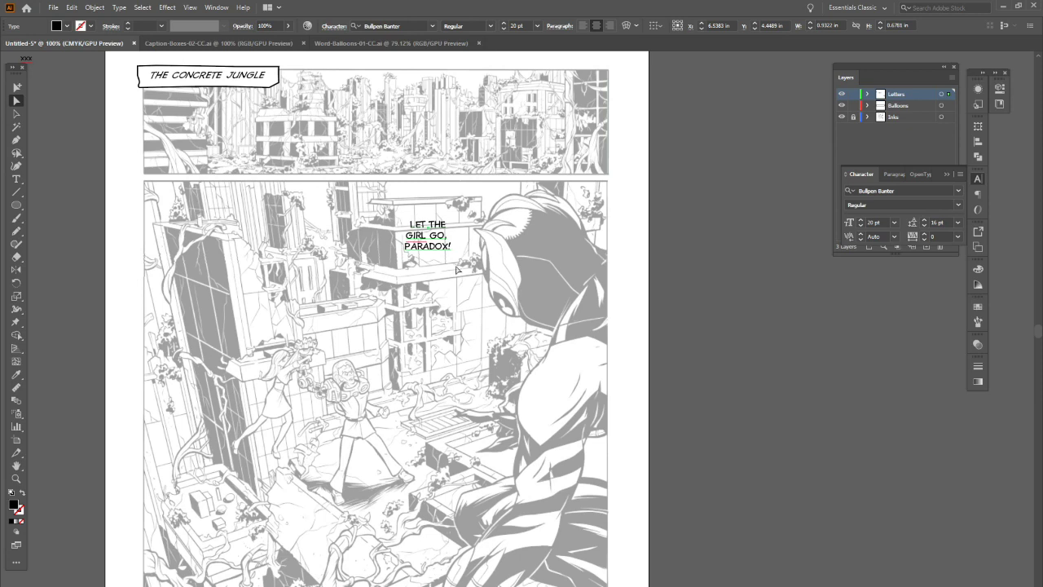
Enlarge the dialogue text to 24 pt and set its leading to 19 pt.
{"action": "key", "text": "ctrl+shift+period"}
{"action": "key", "text": "ctrl+shift+period"}
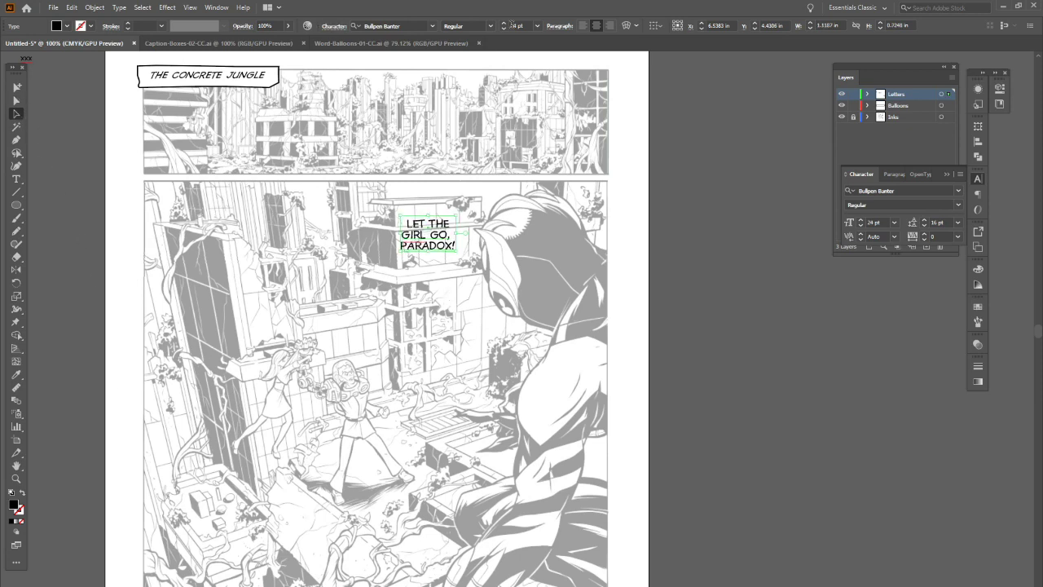
{"action": "left_click", "coordinate": [924, 219]}
{"action": "left_click", "coordinate": [924, 219]}
{"action": "left_click", "coordinate": [924, 219]}
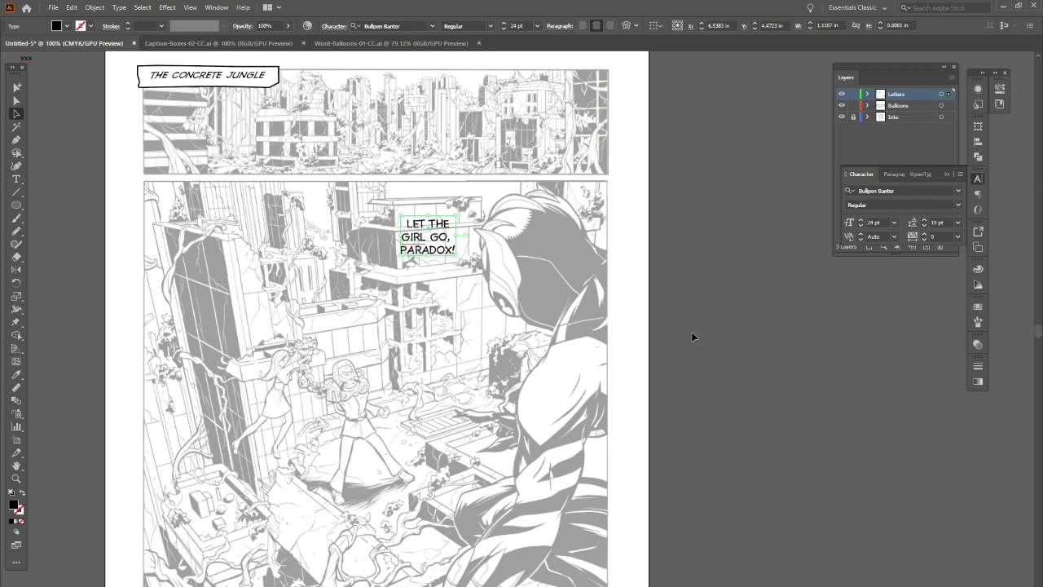
Enlarge the caption text THE CONCRETE JUNGLE to 24 pt.
{"action": "left_click", "coordinate": [268, 78]}
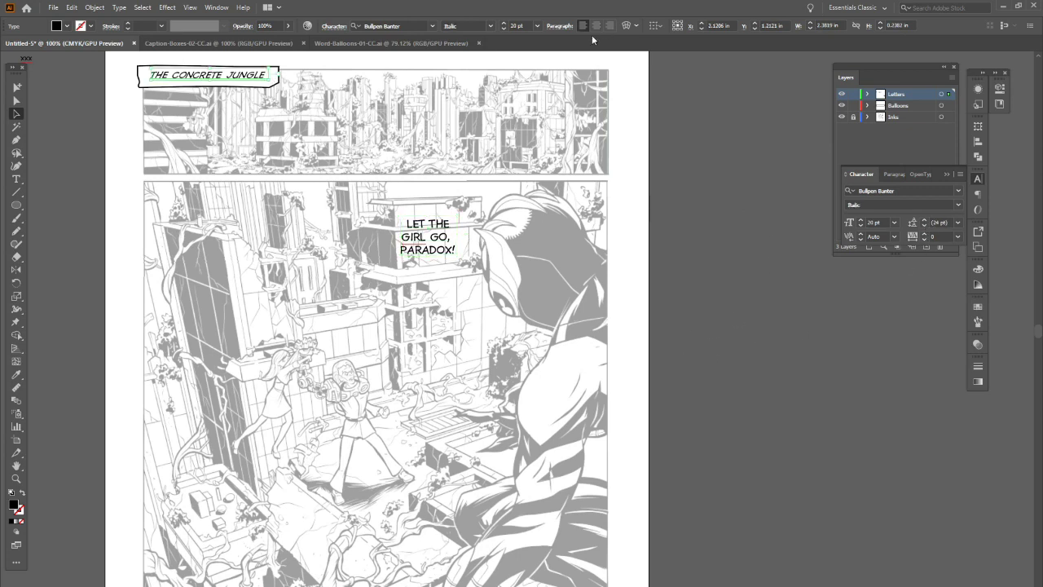
{"action": "left_click", "coordinate": [506, 23]}
{"action": "left_click", "coordinate": [505, 22]}
{"action": "left_click", "coordinate": [505, 24]}
{"action": "left_click", "coordinate": [505, 24]}
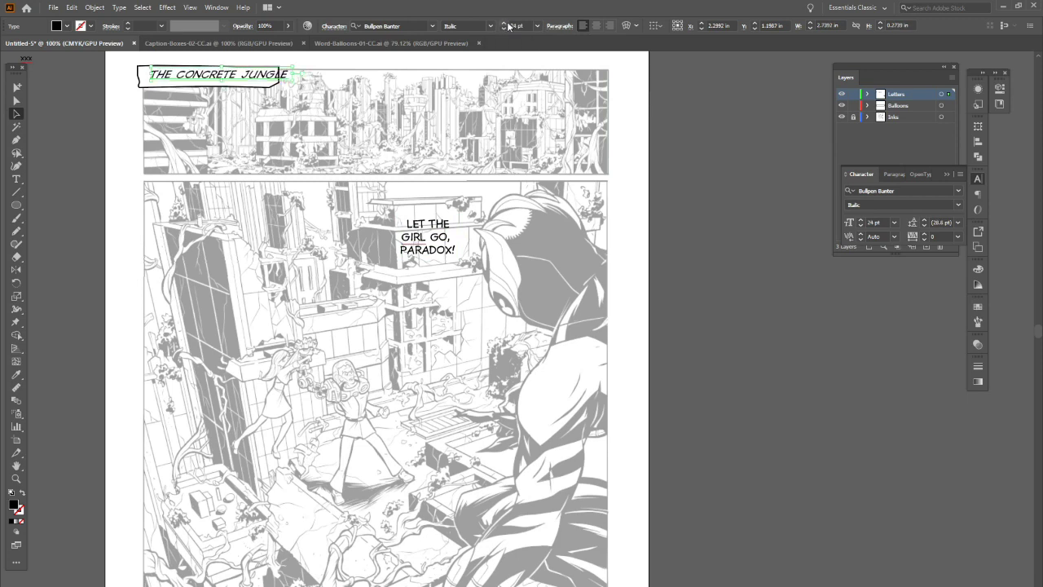
{"action": "left_click", "coordinate": [59, 149]}
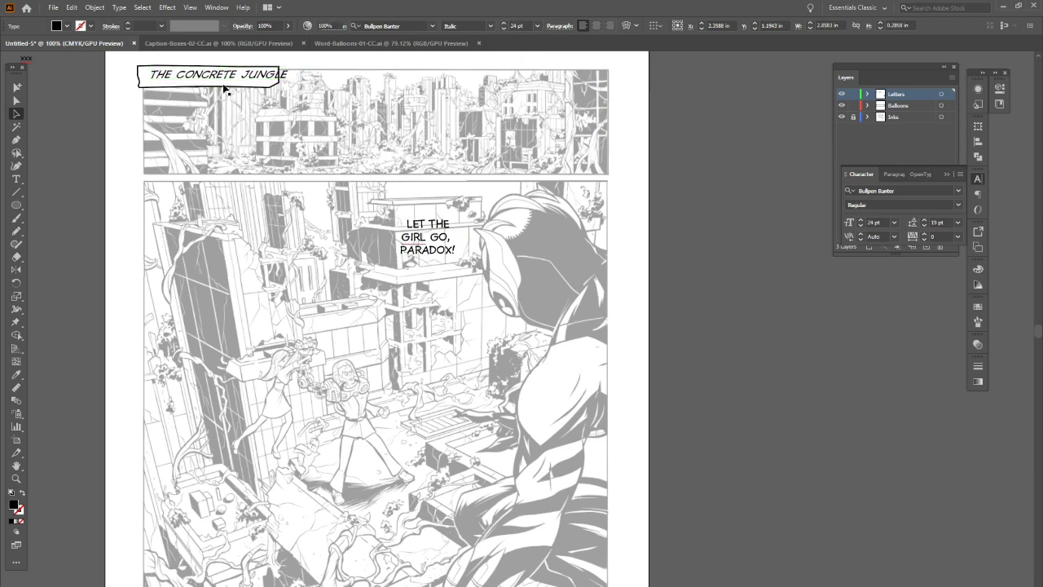
Enlarge the caption box around its text to about 3.31 by 0.63 in.
{"action": "left_click", "coordinate": [281, 83]}
{"action": "left_click_drag", "start_coordinate": [281, 83], "coordinate": [300, 85]}
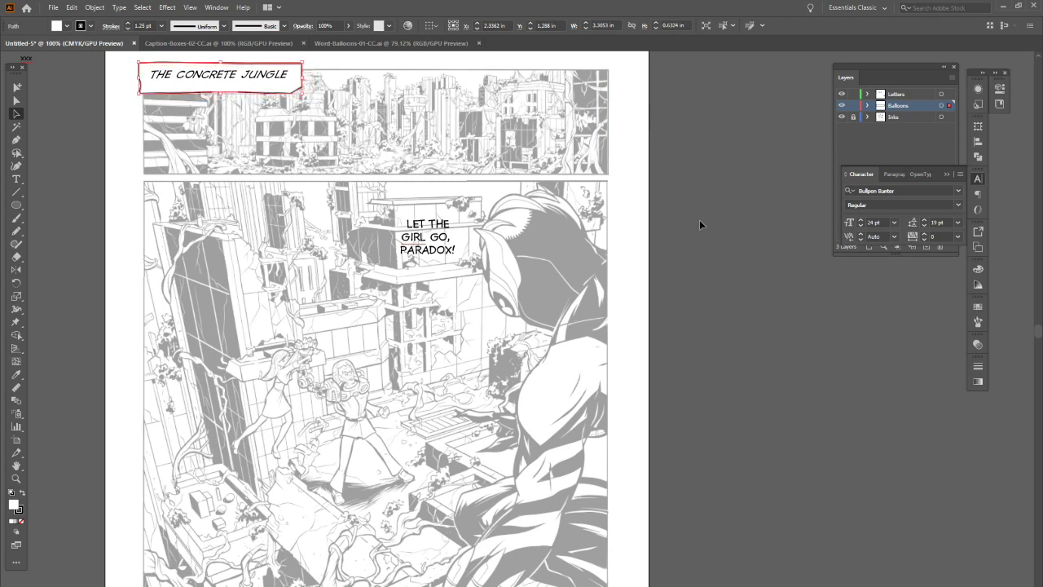
{"action": "left_click", "coordinate": [725, 243]}
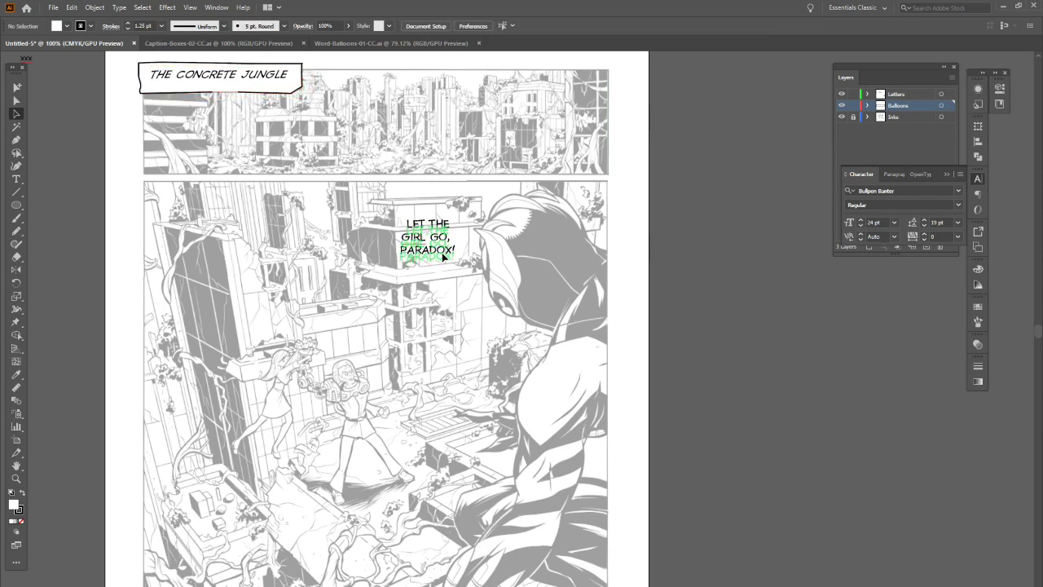
Nudge the dialogue text slightly down and shift its LET THE line slightly left to center it over the lines below.
{"action": "left_click_drag", "start_coordinate": [440, 244], "coordinate": [440, 250]}
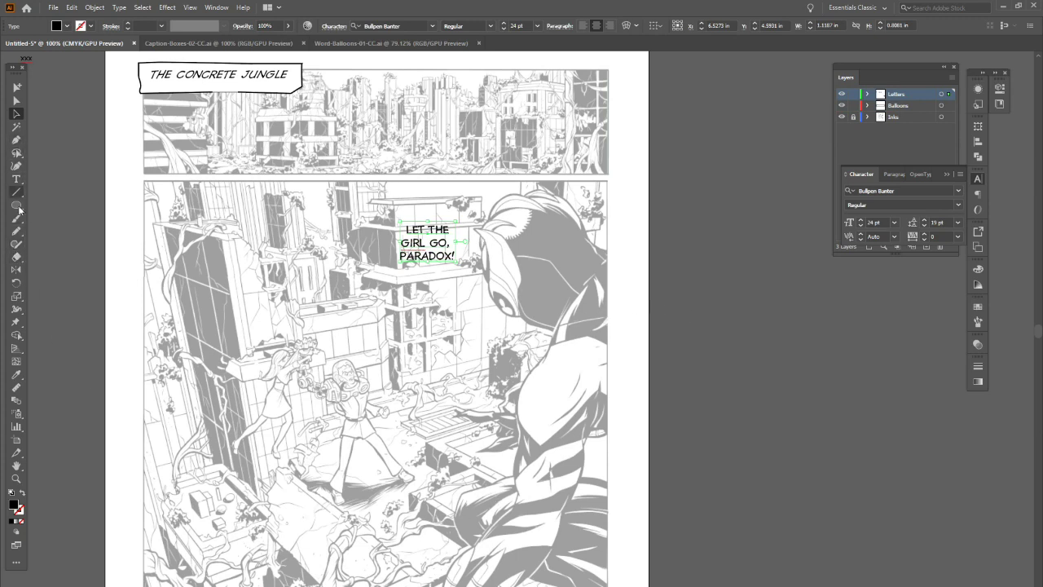
{"action": "left_click", "coordinate": [18, 181]}
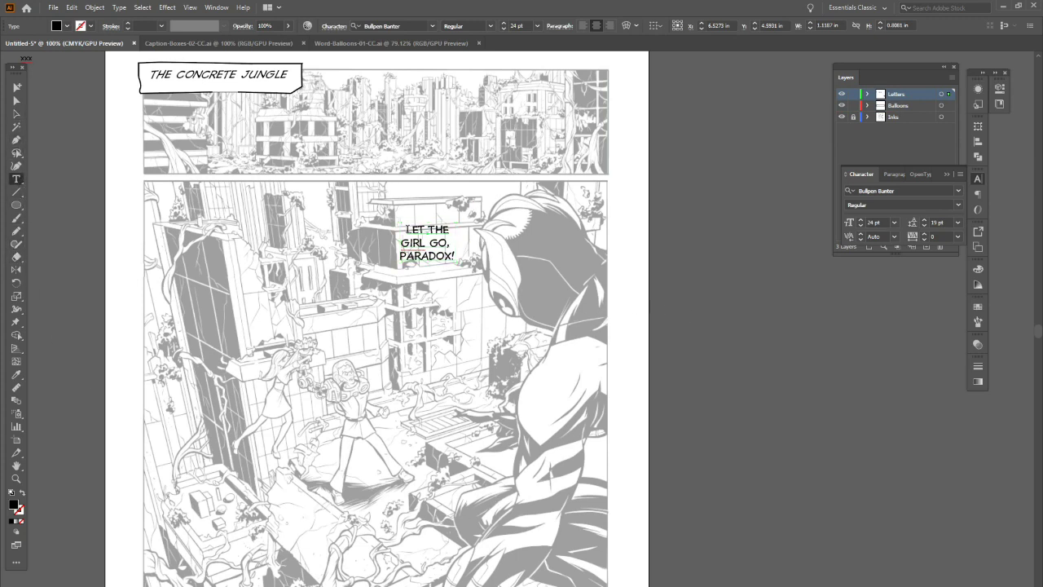
{"action": "left_click", "coordinate": [407, 231]}
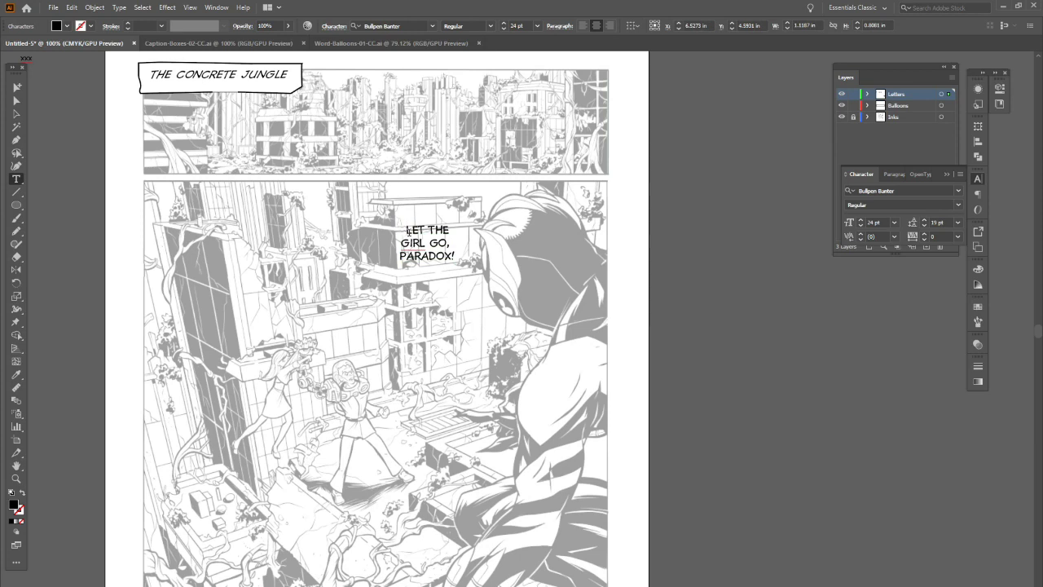
{"action": "left_click", "coordinate": [17, 100]}
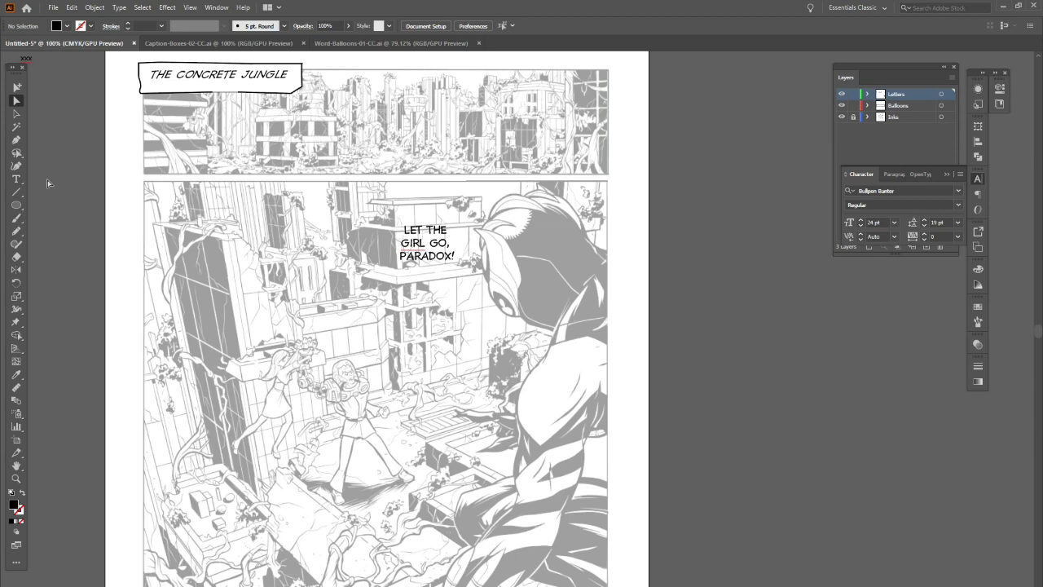
Set the word PARADOX! in the dialogue text to Bold.
{"action": "left_click", "coordinate": [19, 181]}
{"action": "left_click_drag", "start_coordinate": [399, 255], "coordinate": [458, 258]}
{"action": "left_click", "coordinate": [490, 26]}
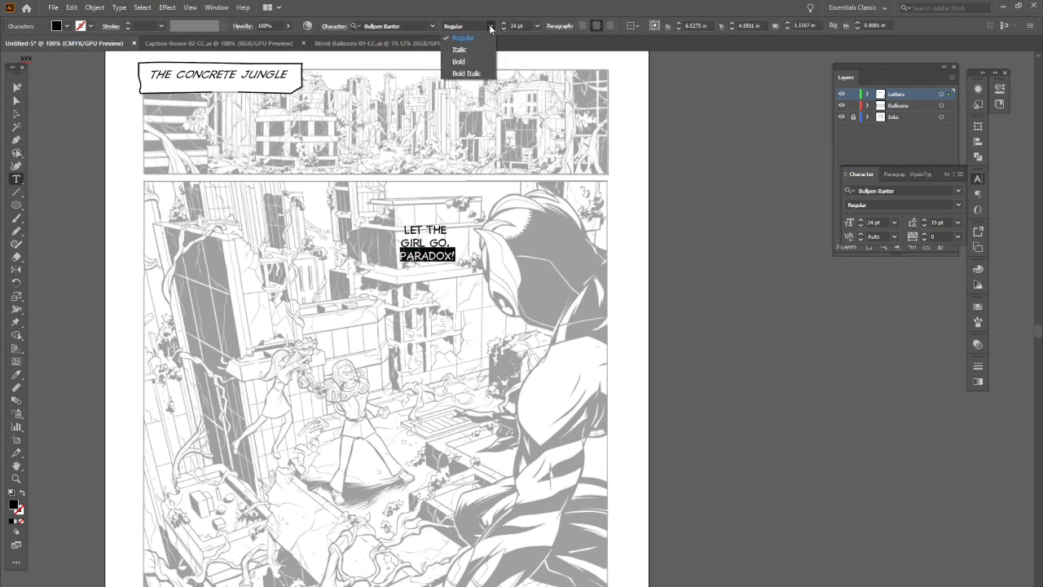
{"action": "left_click", "coordinate": [476, 62]}
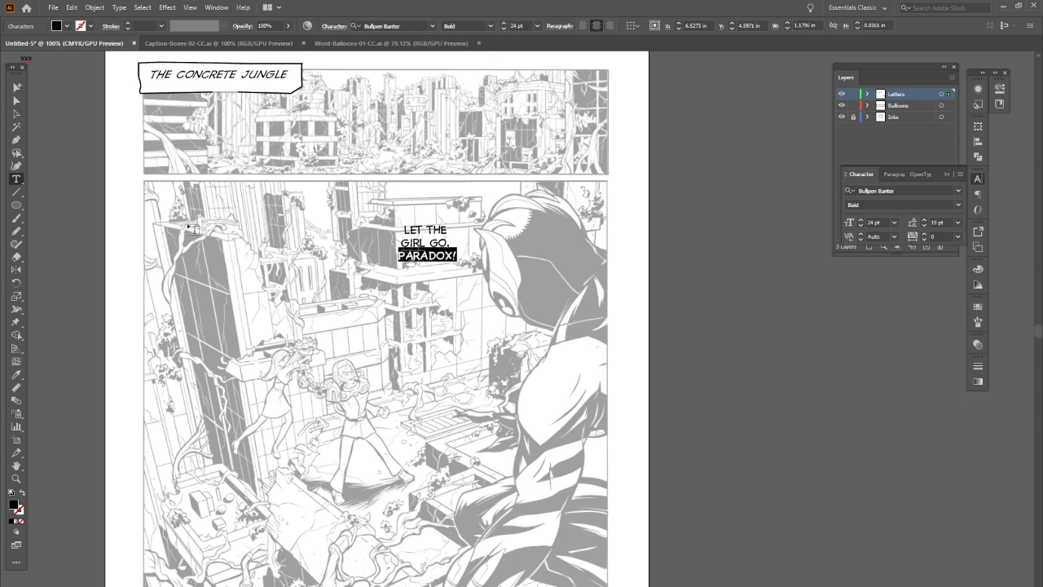
{"action": "left_click", "coordinate": [17, 101]}
{"action": "key", "text": "ctrl+shift+a"}
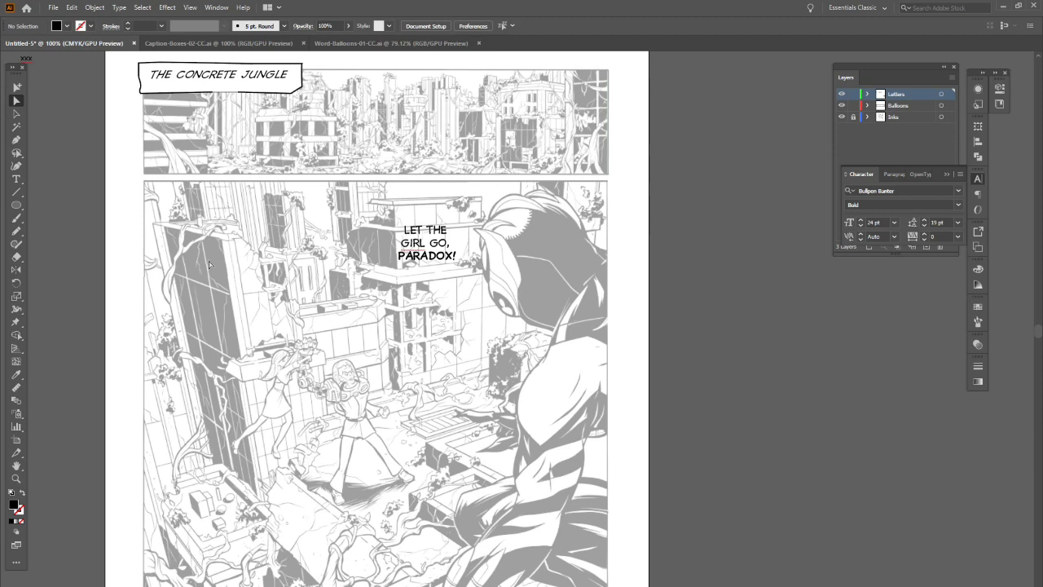
Return the word PARADOX! in the dialogue to the Regular style.
{"action": "left_click", "coordinate": [16, 178]}
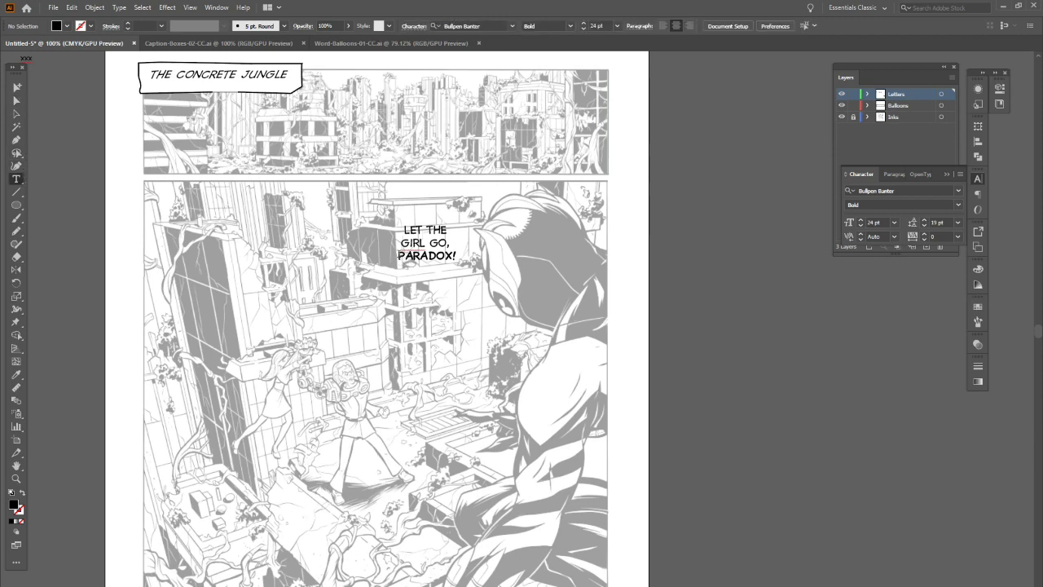
{"action": "left_click_drag", "start_coordinate": [399, 256], "coordinate": [459, 257]}
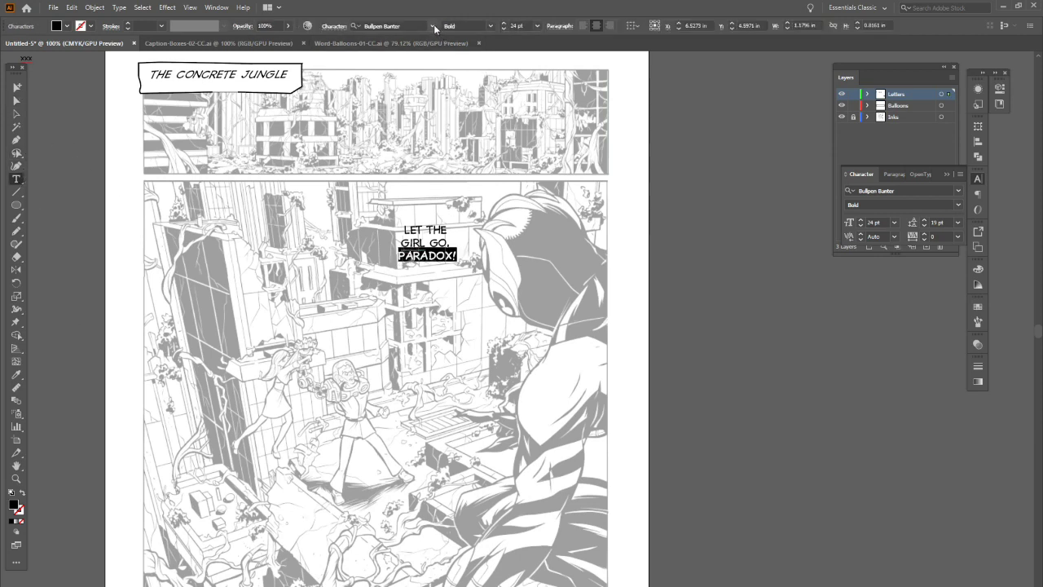
{"action": "left_click", "coordinate": [491, 27]}
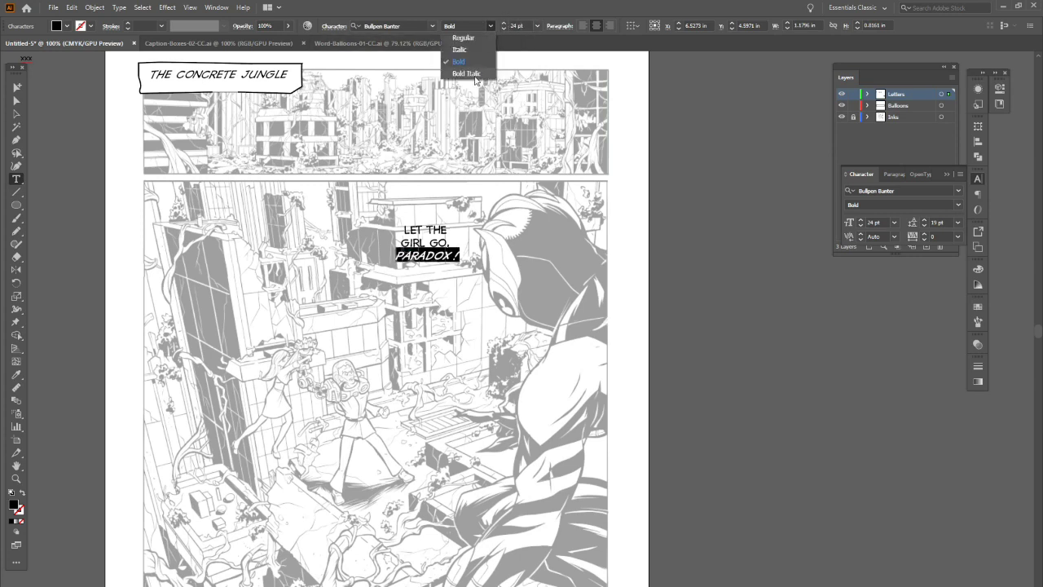
{"action": "left_click", "coordinate": [470, 38]}
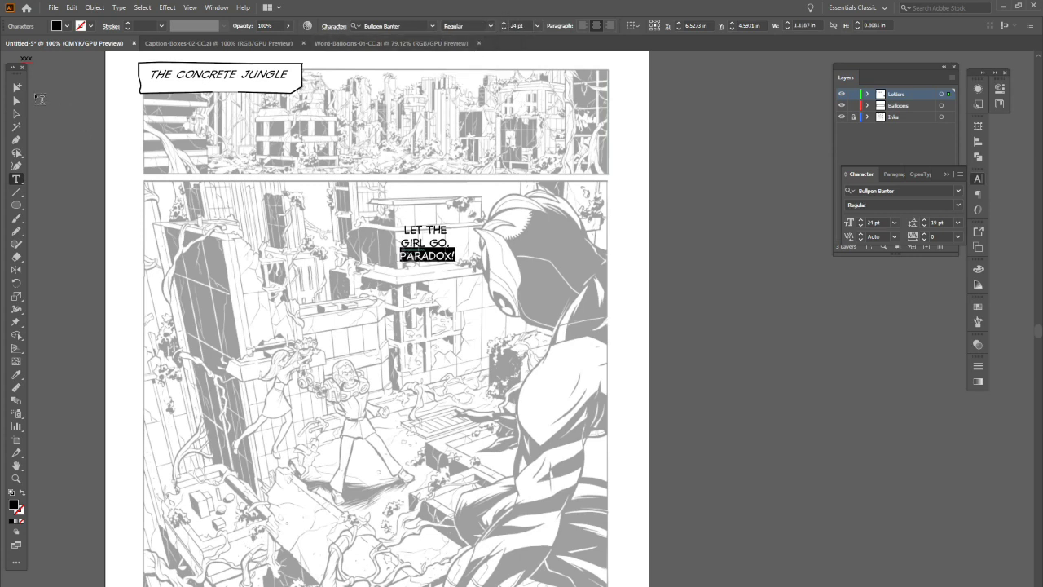
{"action": "left_click", "coordinate": [18, 102]}
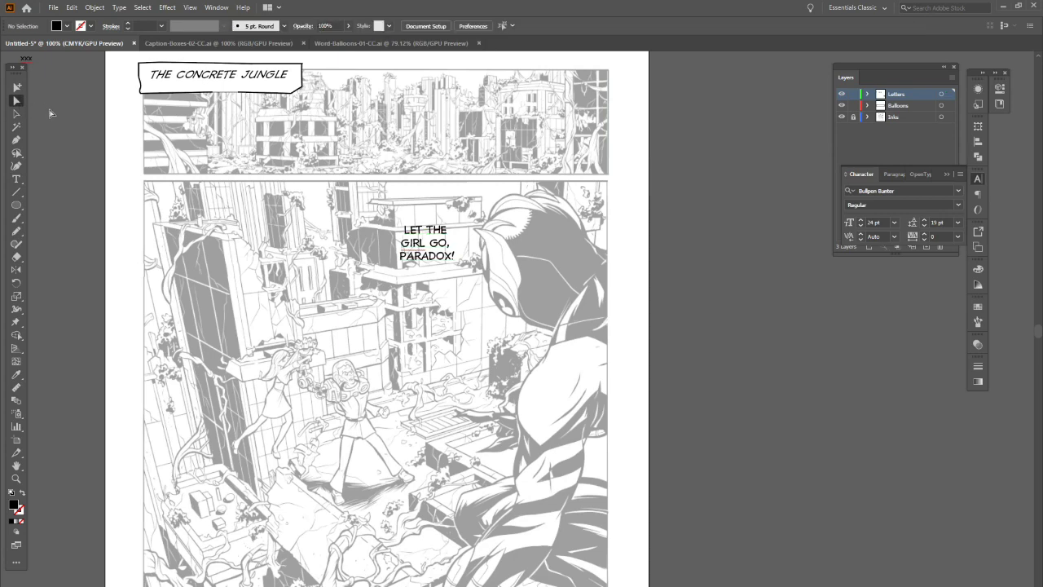
Copy the round balloon and a curved tail from Word-Balloons-01-CC.ai for use on the comic page.
{"action": "left_click", "coordinate": [431, 44]}
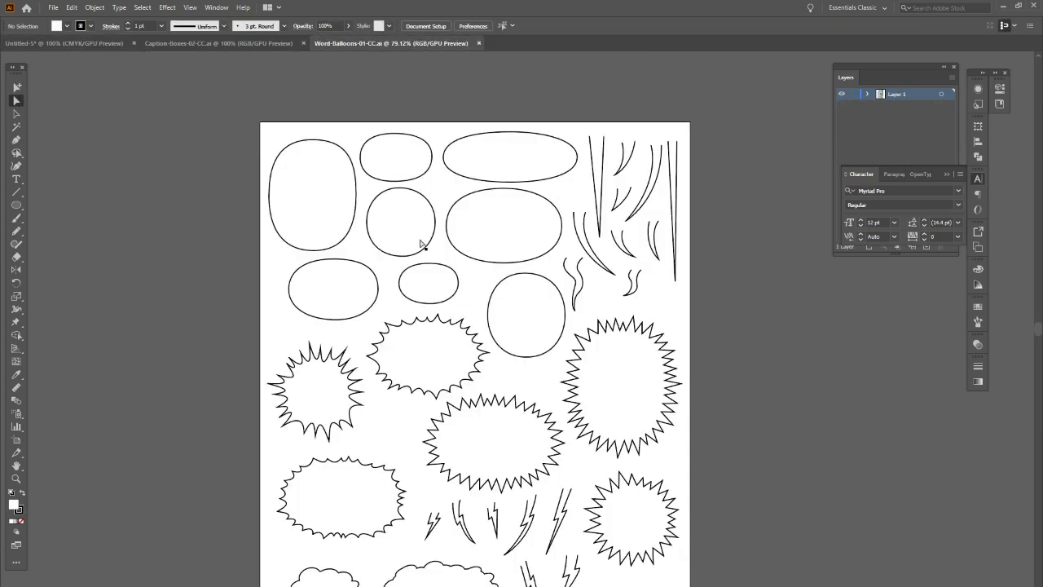
{"action": "left_click", "coordinate": [17, 114]}
{"action": "left_click", "coordinate": [423, 221]}
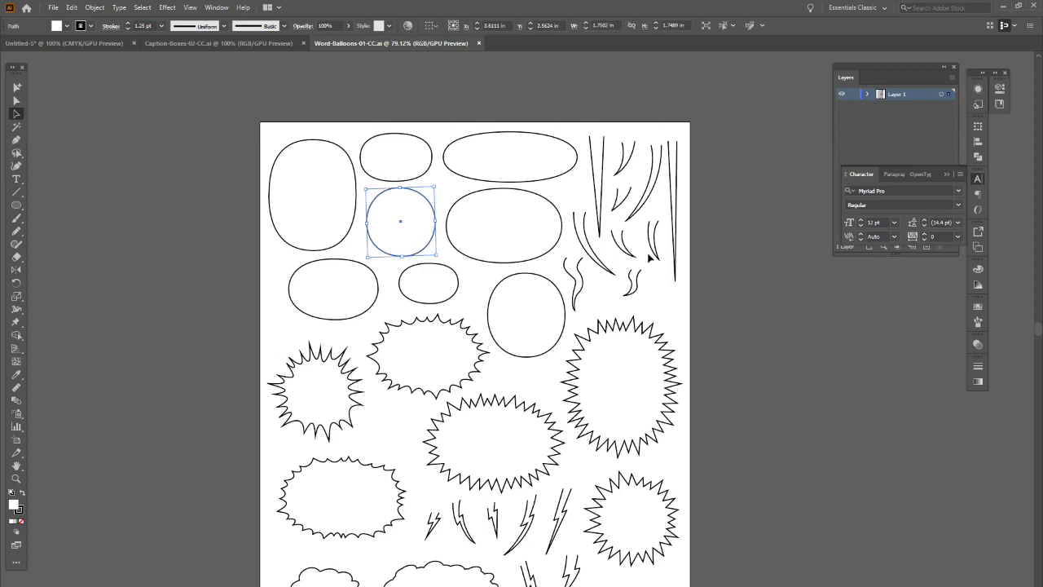
{"action": "left_click", "coordinate": [610, 271], "text": "shift"}
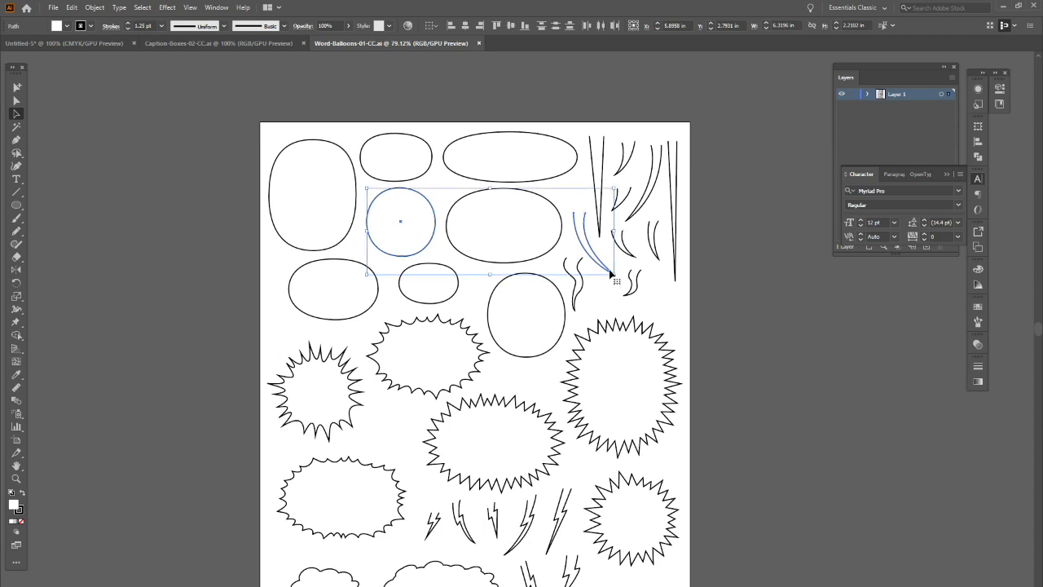
{"action": "left_click", "coordinate": [93, 46]}
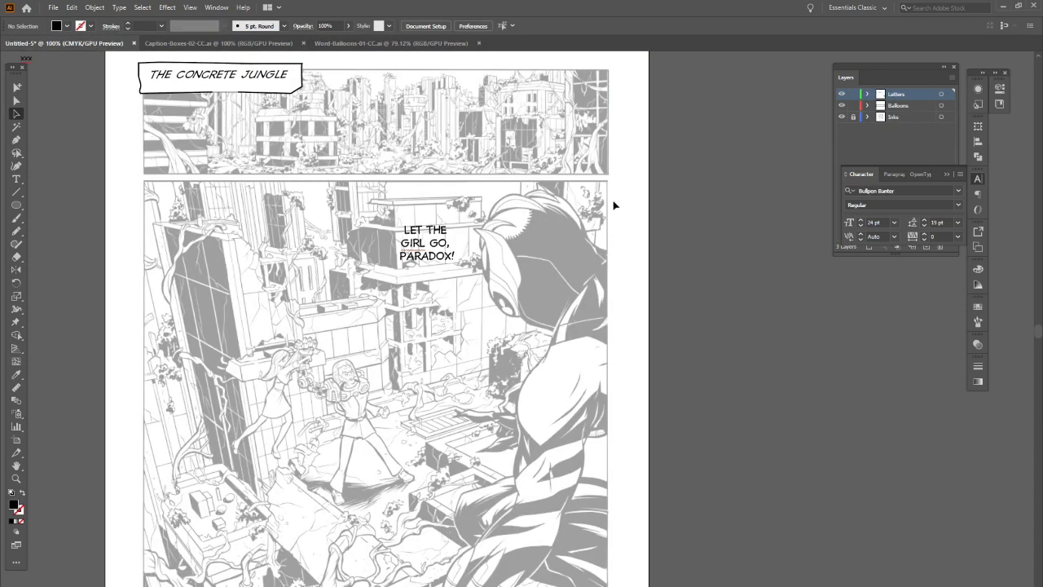
Paste the copied balloon and tail onto the Balloons layer and place the balloon behind the LET THE GIRL GO, PARADOX! dialogue.
{"action": "left_click", "coordinate": [906, 106]}
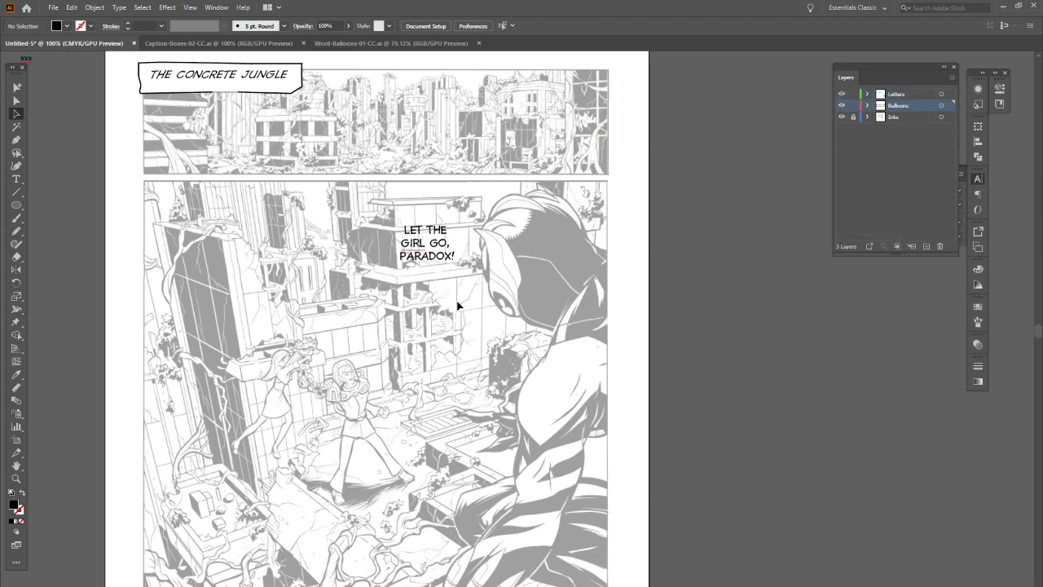
{"action": "left_click", "coordinate": [72, 7]}
{"action": "left_click", "coordinate": [106, 73]}
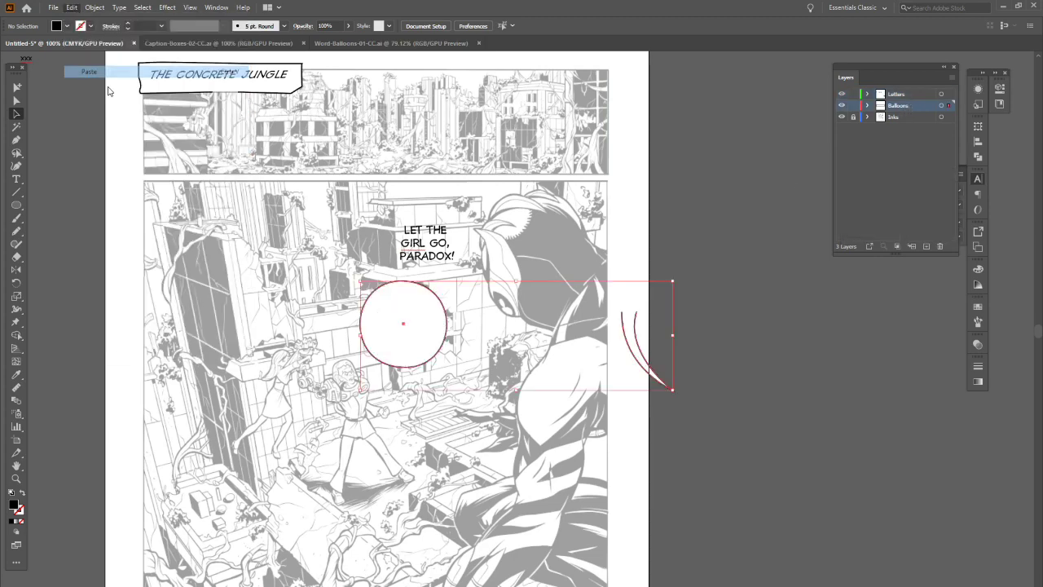
{"action": "left_click_drag", "start_coordinate": [424, 342], "coordinate": [446, 263]}
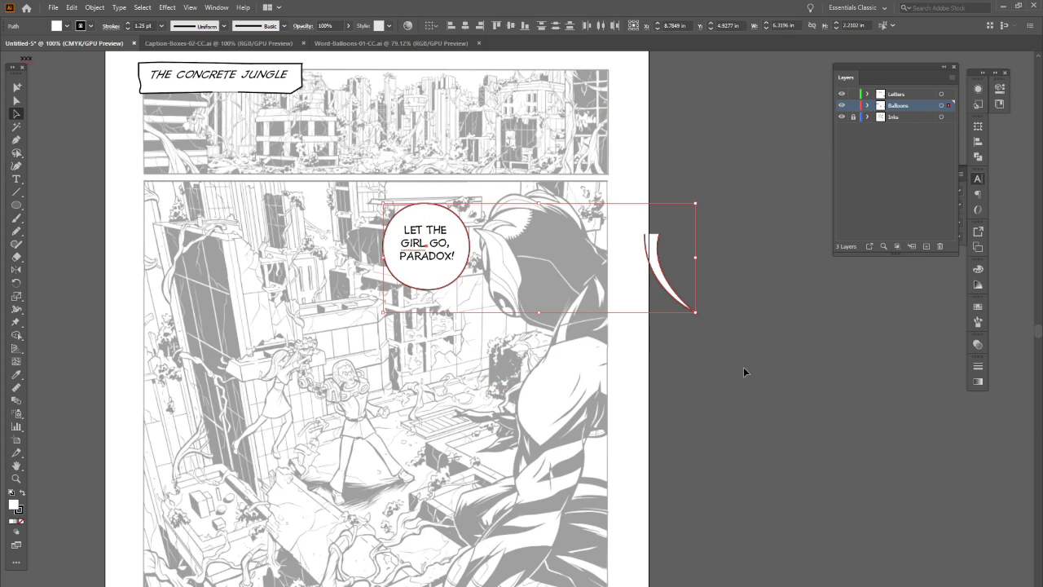
Try the curved tail beneath the balloon, angled toward the large foreground figure, and delete the pasted balloon and tail.
{"action": "left_click", "coordinate": [728, 363]}
{"action": "left_click_drag", "start_coordinate": [672, 297], "coordinate": [699, 346]}
{"action": "right_click", "coordinate": [699, 341]}
{"action": "left_click", "coordinate": [760, 339]}
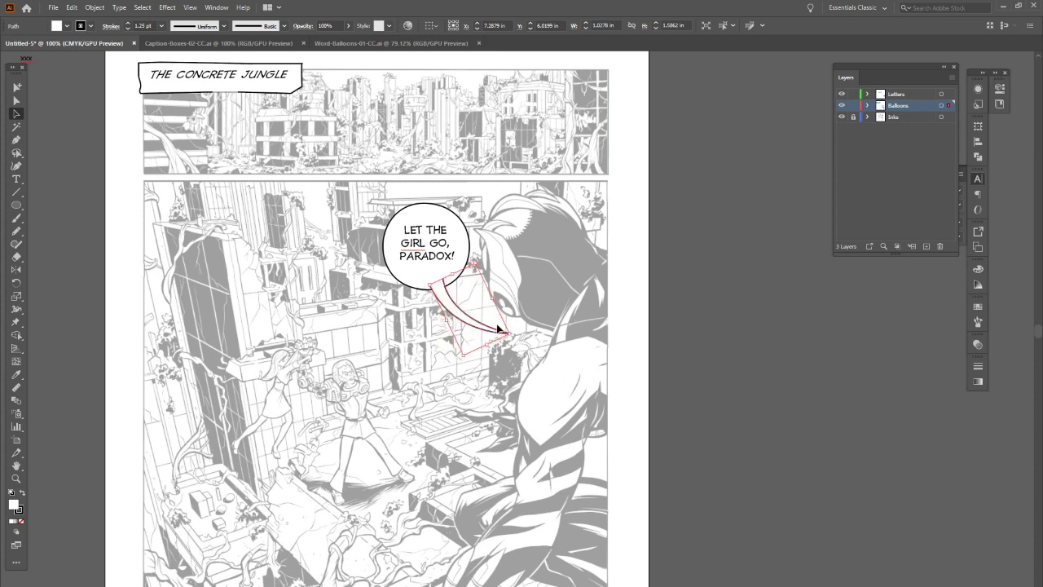
{"action": "left_click", "coordinate": [760, 339]}
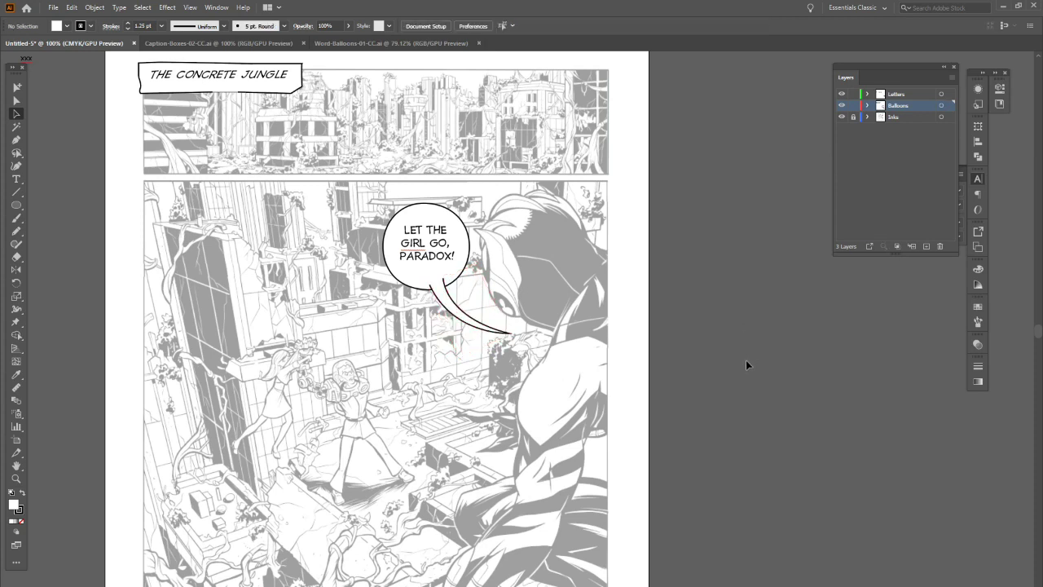
{"action": "left_click", "coordinate": [441, 287]}
{"action": "key", "text": "Delete"}
Draw an ellipse balloon about 1.91 by 1.63 in around the dialogue text with the Ellipse tool.
{"action": "left_click", "coordinate": [22, 209]}
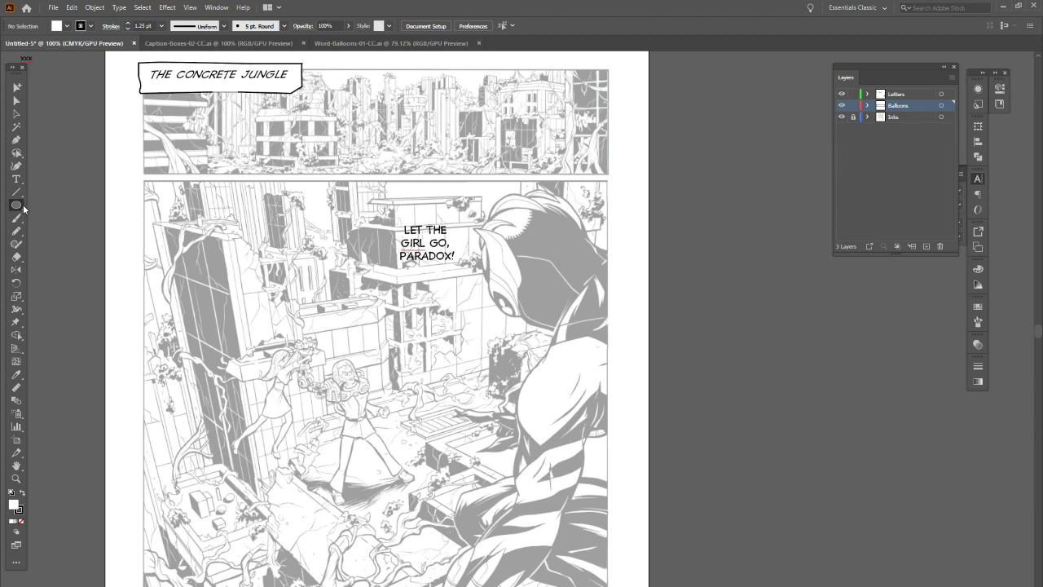
{"action": "left_click_drag", "start_coordinate": [380, 211], "coordinate": [477, 280]}
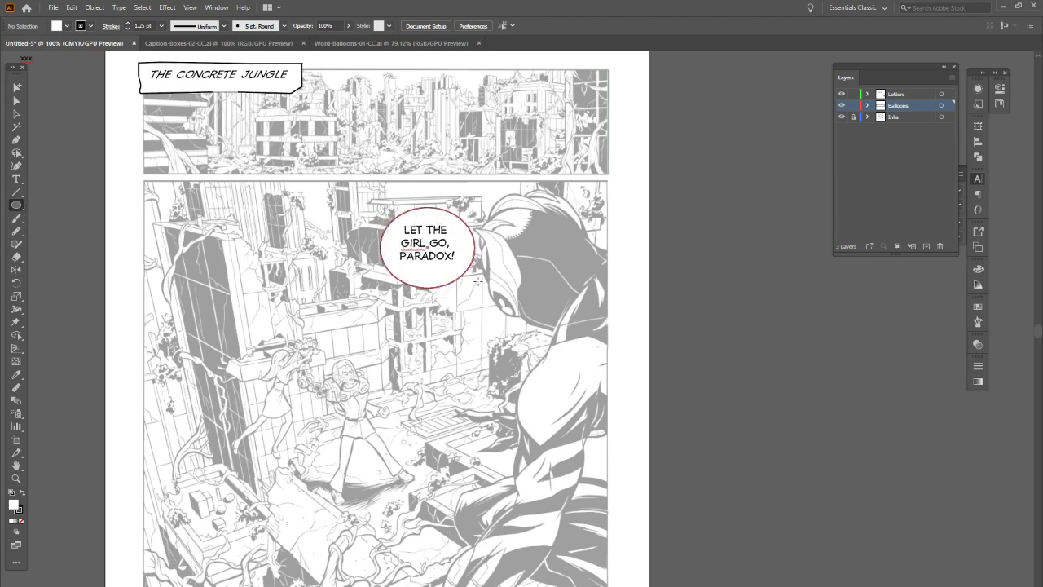
{"action": "left_click", "coordinate": [16, 101]}
{"action": "left_click", "coordinate": [45, 110]}
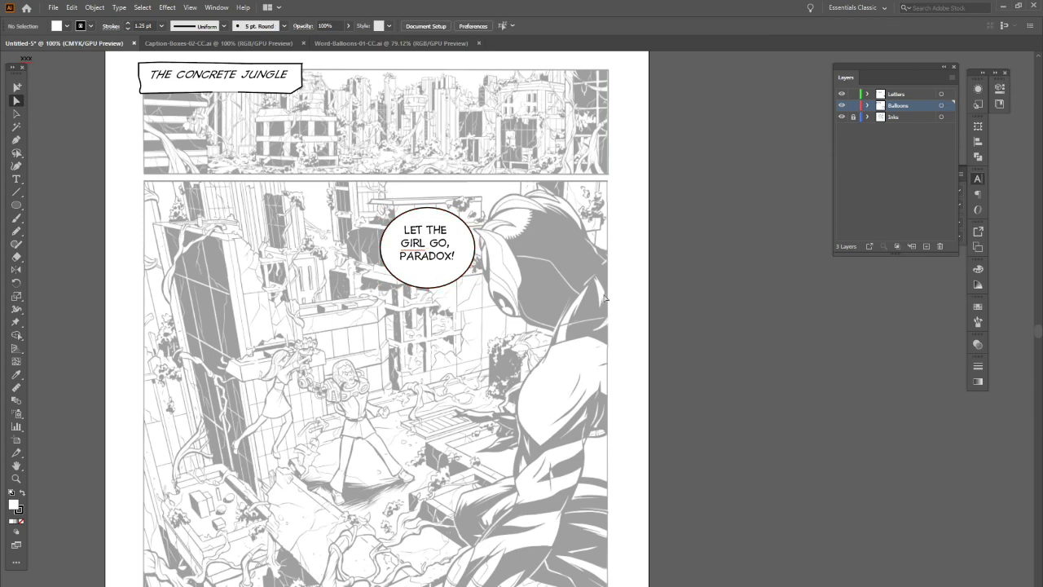
Move the balloon with its dialogue above the two small figures, and nudge the text down to center it in the ellipse.
{"action": "key", "text": "alt"}
{"action": "left_click", "coordinate": [468, 287]}
{"action": "left_click_drag", "start_coordinate": [460, 261], "coordinate": [479, 497]}
{"action": "left_click_drag", "start_coordinate": [479, 505], "coordinate": [372, 258]}
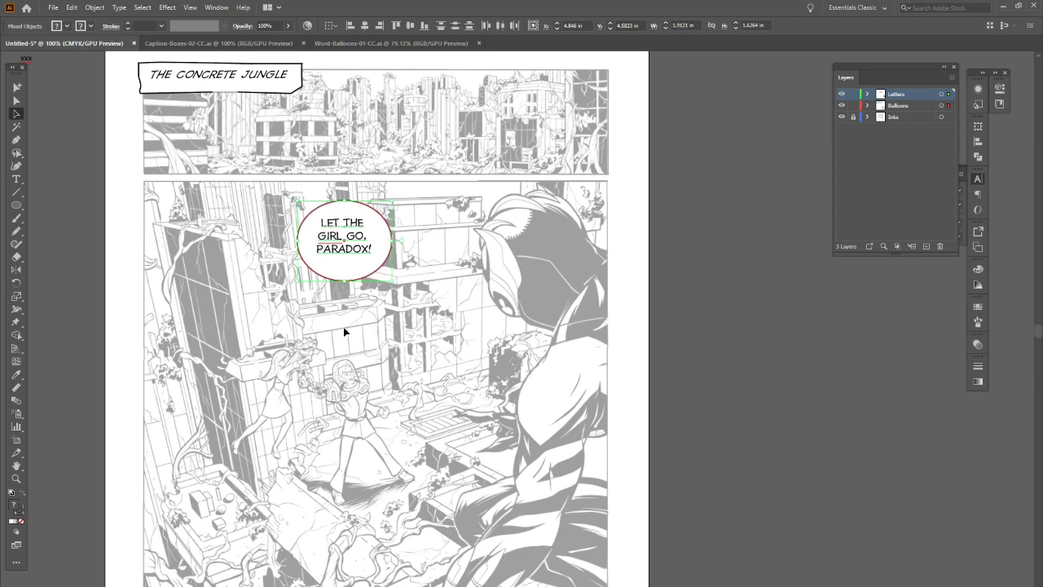
{"action": "left_click_drag", "start_coordinate": [370, 263], "coordinate": [357, 269]}
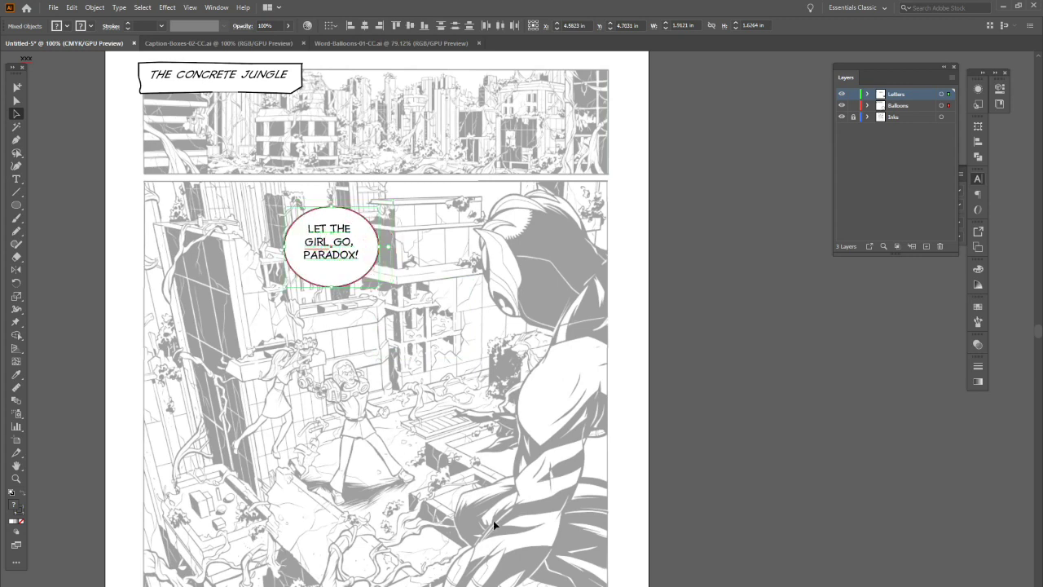
{"action": "left_click", "coordinate": [722, 281]}
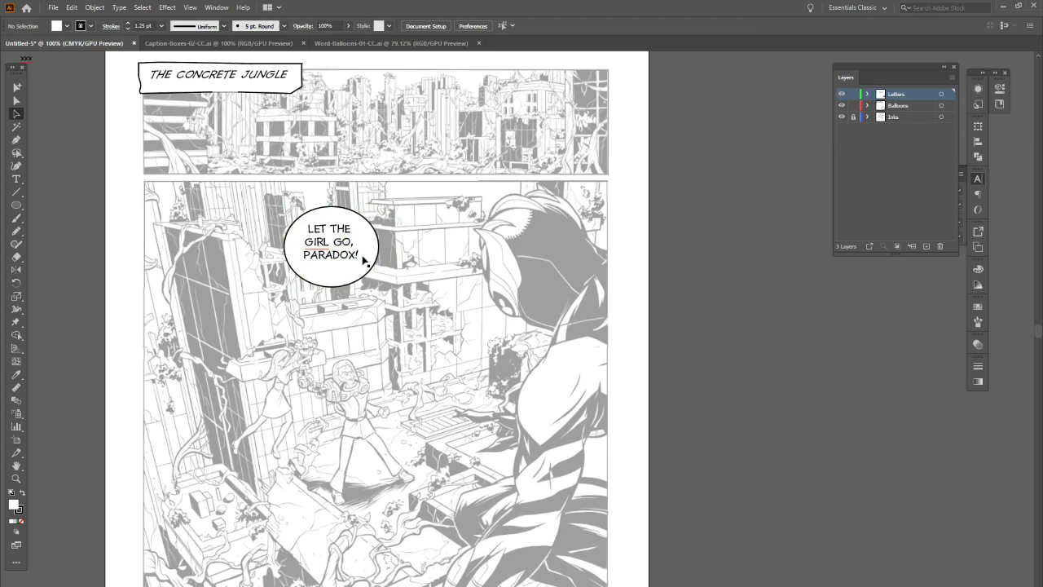
{"action": "left_click_drag", "start_coordinate": [356, 264], "coordinate": [356, 266]}
{"action": "left_click", "coordinate": [717, 326]}
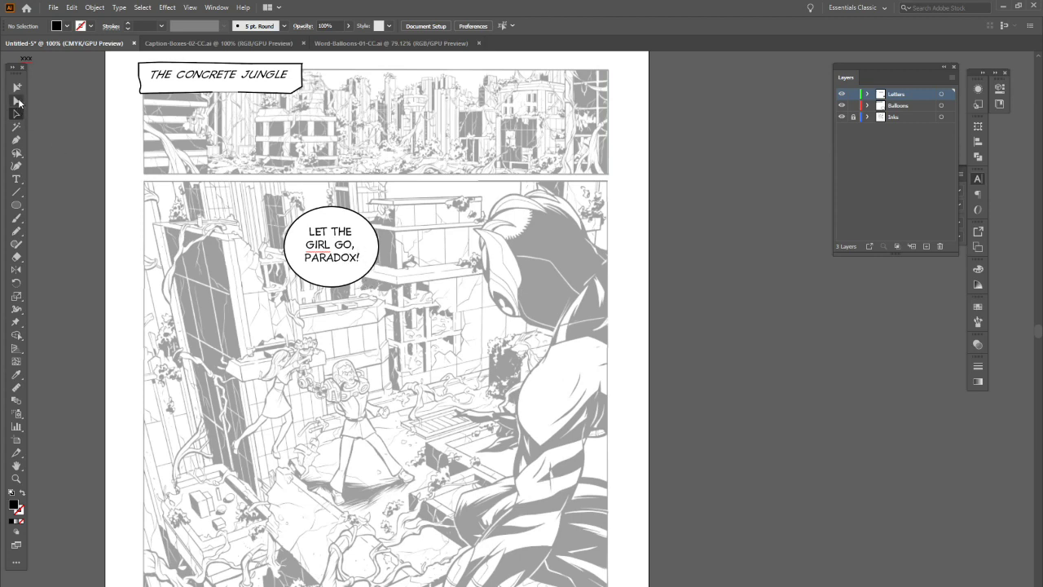
Shrink the ellipse balloon tightly around its text to about 1.41 by 1.08 in.
{"action": "left_click", "coordinate": [357, 281]}
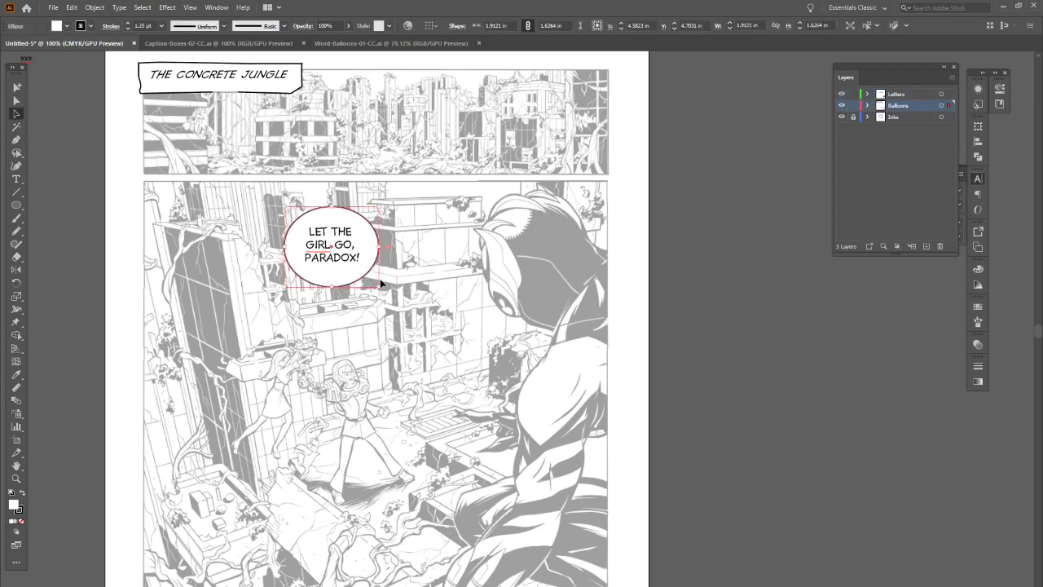
{"action": "left_click_drag", "start_coordinate": [380, 287], "coordinate": [354, 267]}
{"action": "left_click_drag", "start_coordinate": [326, 218], "coordinate": [369, 244]}
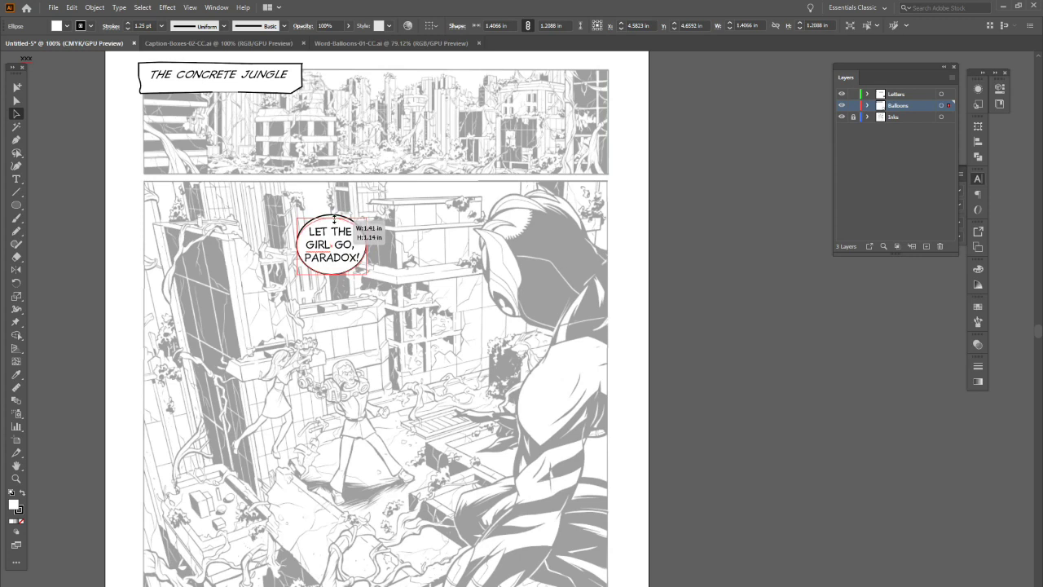
{"action": "mouse_move", "coordinate": [331, 273]}
{"action": "left_mouse_down"}
{"action": "mouse_move", "coordinate": [327, 284]}
{"action": "mouse_move", "coordinate": [331, 269]}
{"action": "left_mouse_up"}
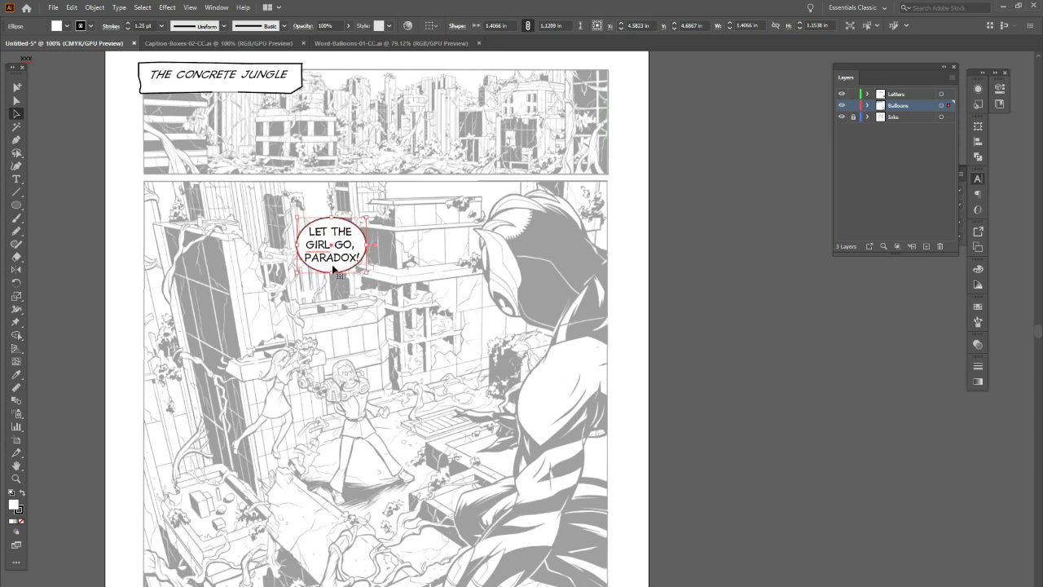
{"action": "left_click_drag", "start_coordinate": [338, 218], "coordinate": [339, 221]}
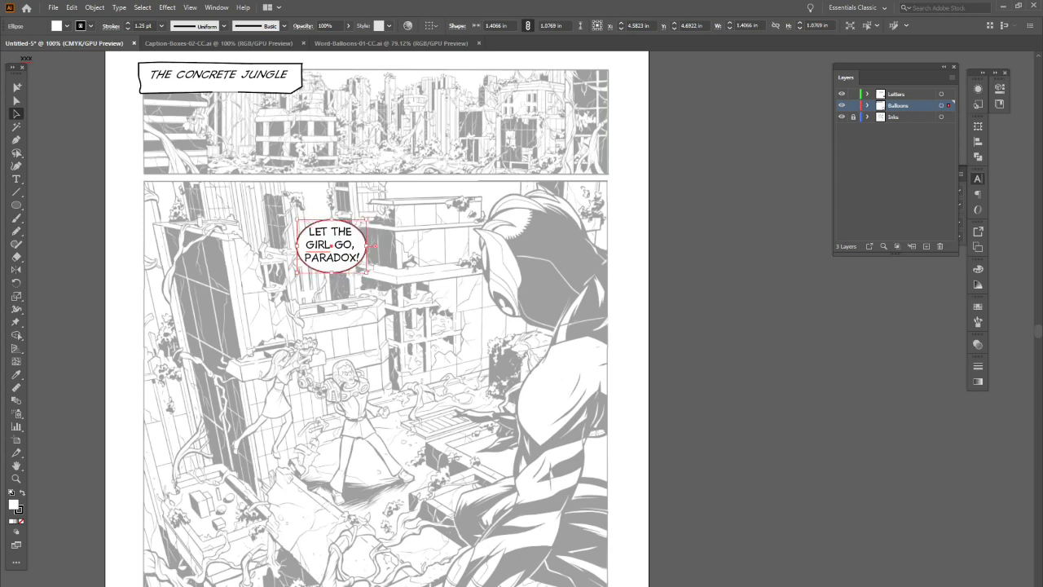
Enlarge the ellipse balloon to about 1.53 by 1.30 in to give the dialogue more breathing room.
{"action": "left_click_drag", "start_coordinate": [367, 244], "coordinate": [374, 245]}
{"action": "left_click_drag", "start_coordinate": [298, 249], "coordinate": [293, 249]}
{"action": "left_click_drag", "start_coordinate": [334, 220], "coordinate": [330, 214]}
{"action": "left_click_drag", "start_coordinate": [331, 271], "coordinate": [334, 283]}
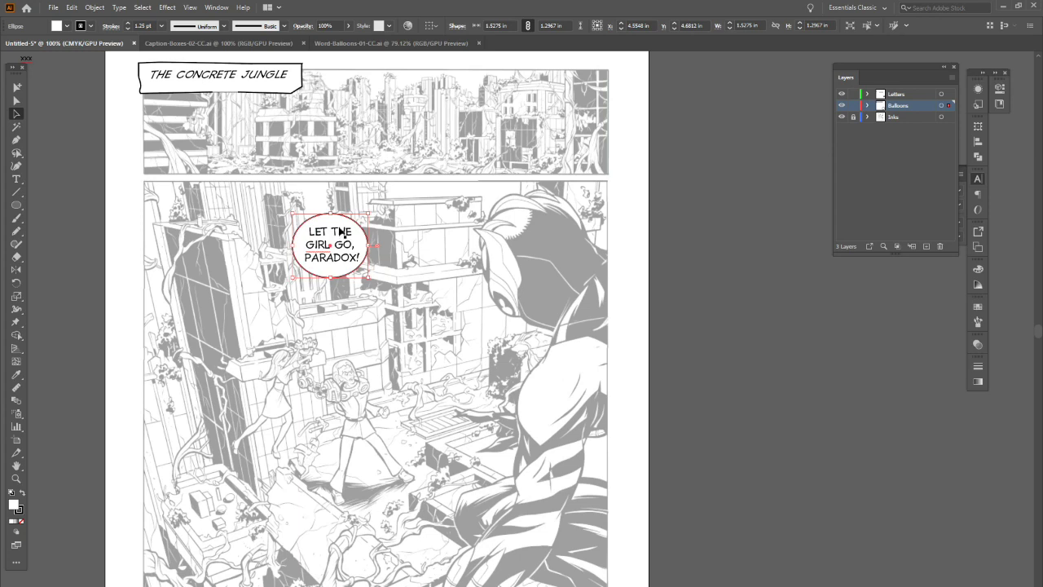
{"action": "left_click", "coordinate": [717, 422]}
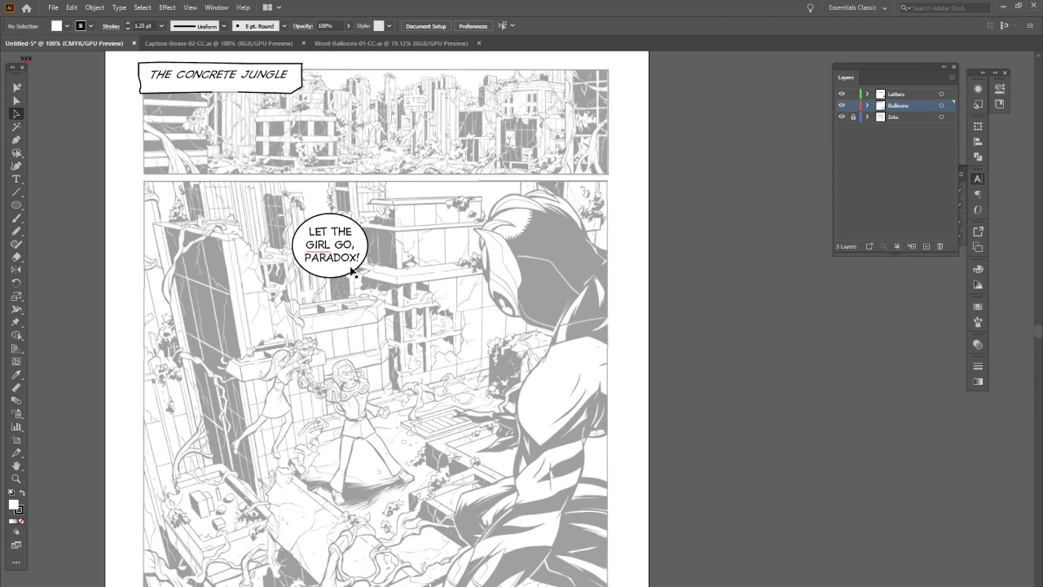
Lengthen the right-hand direction handle of the balloon's top anchor point to make that side of the curve fuller.
{"action": "key", "text": "z"}
{"action": "left_click", "coordinate": [357, 261]}
{"action": "left_click", "coordinate": [526, 335]}
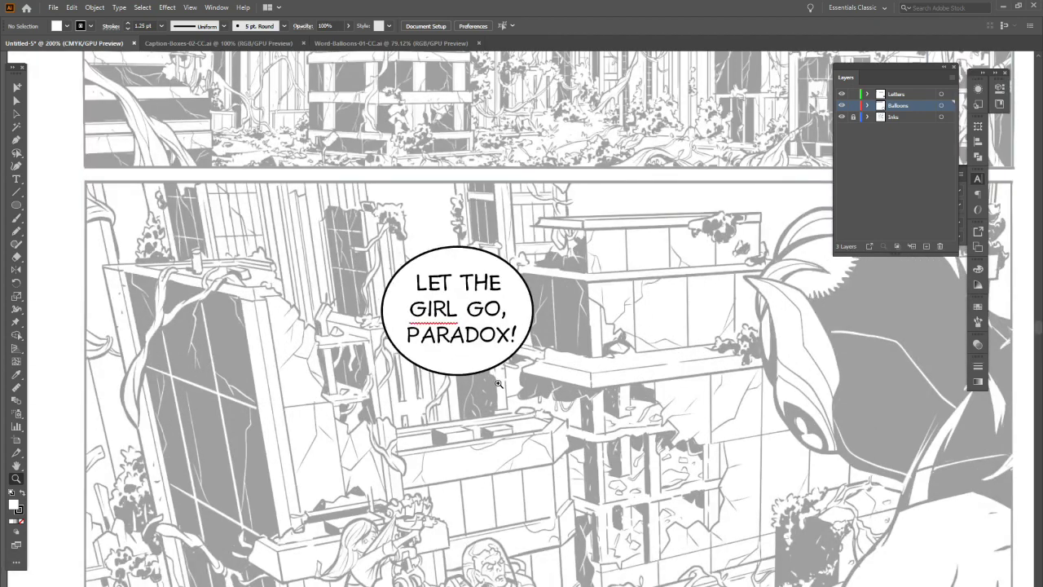
{"action": "left_click", "coordinate": [18, 102]}
{"action": "left_click", "coordinate": [460, 247]}
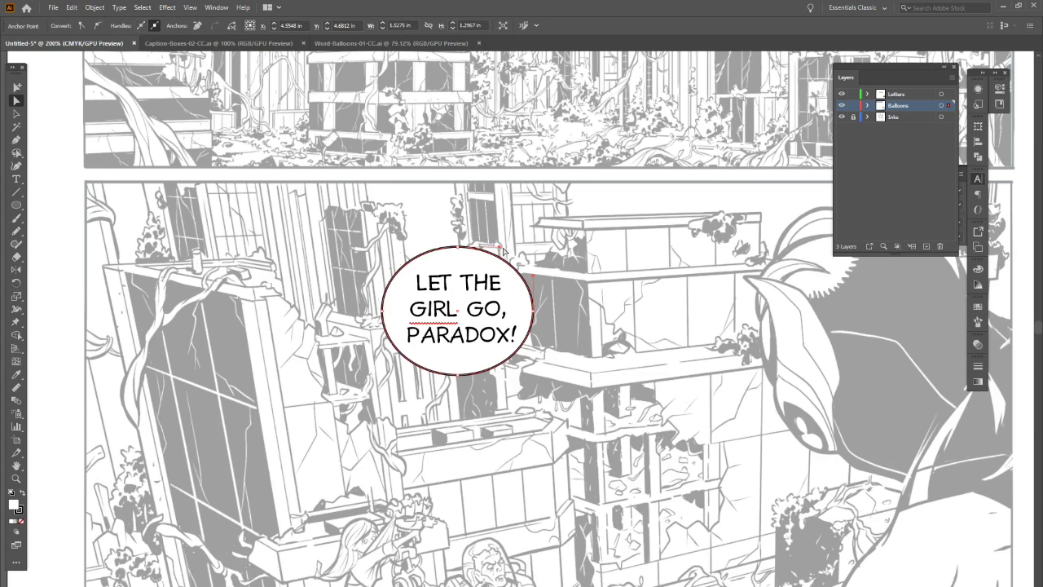
{"action": "mouse_move", "coordinate": [501, 249]}
{"action": "left_mouse_down"}
{"action": "mouse_move", "coordinate": [518, 249]}
{"action": "mouse_move", "coordinate": [507, 250]}
{"action": "left_mouse_up"}
Pull the left-hand direction handle of the balloon's top anchor point slightly outward to widen that side of the curve.
{"action": "left_click", "coordinate": [458, 249]}
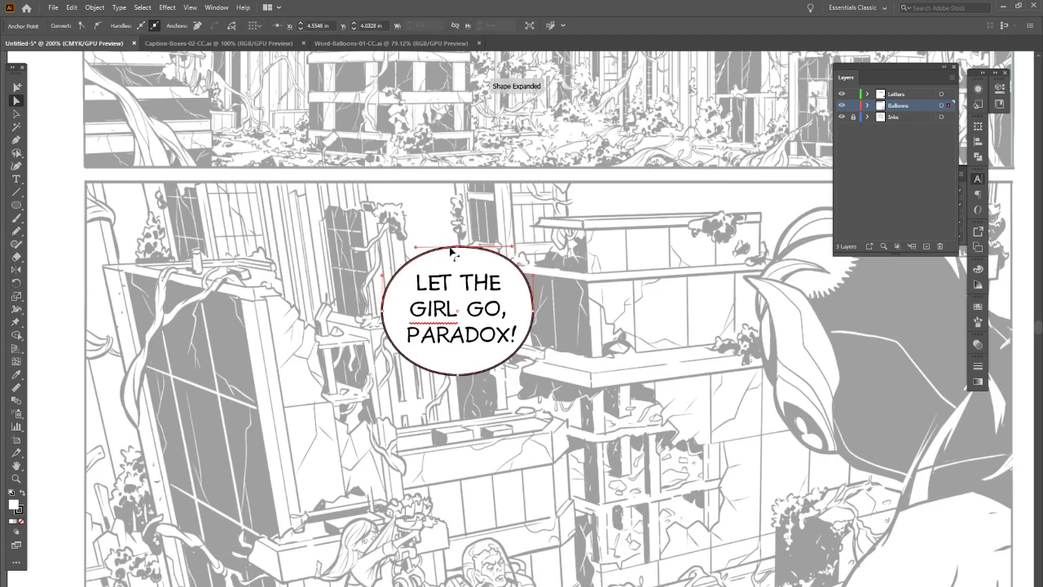
{"action": "right_click", "coordinate": [416, 250]}
{"action": "key", "text": "Escape"}
{"action": "right_click", "coordinate": [416, 250]}
{"action": "key", "text": "Escape"}
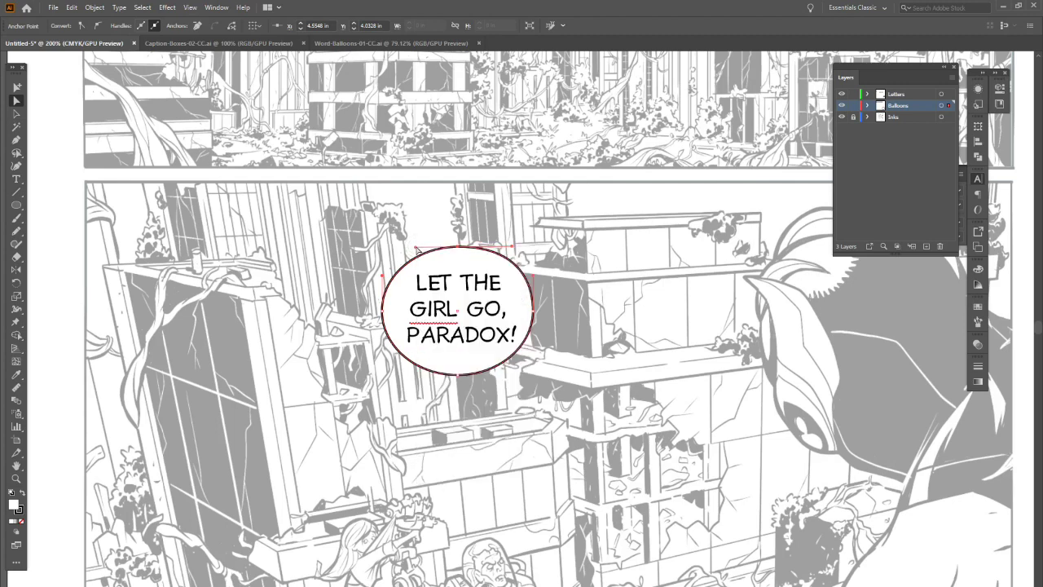
{"action": "left_click_drag", "start_coordinate": [416, 249], "coordinate": [411, 251]}
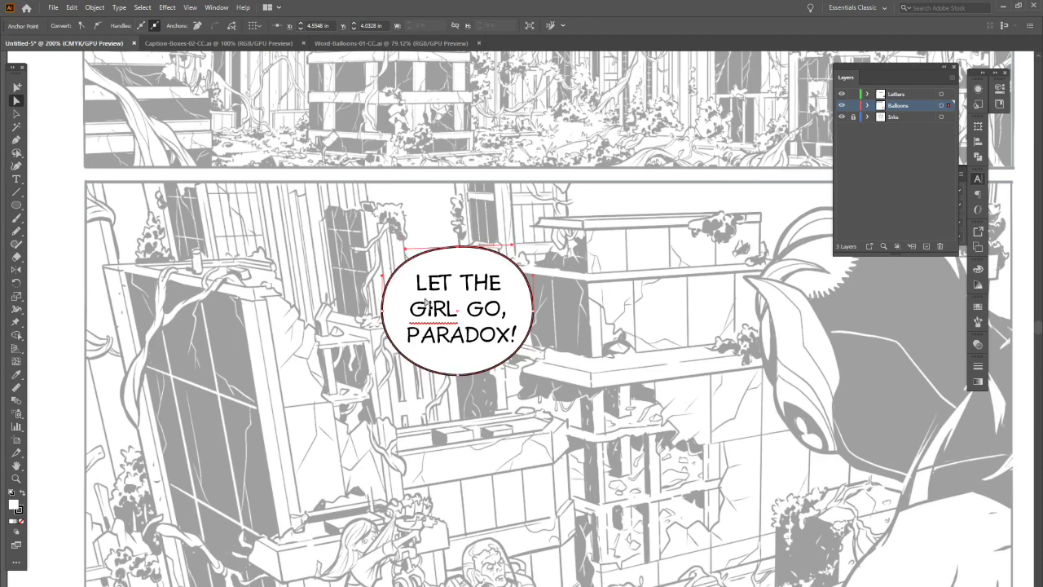
Pull out the direction handles of the balloon's bottom and right-hand anchor points to make its lower curves fuller.
{"action": "left_click", "coordinate": [458, 375]}
{"action": "left_click", "coordinate": [513, 378]}
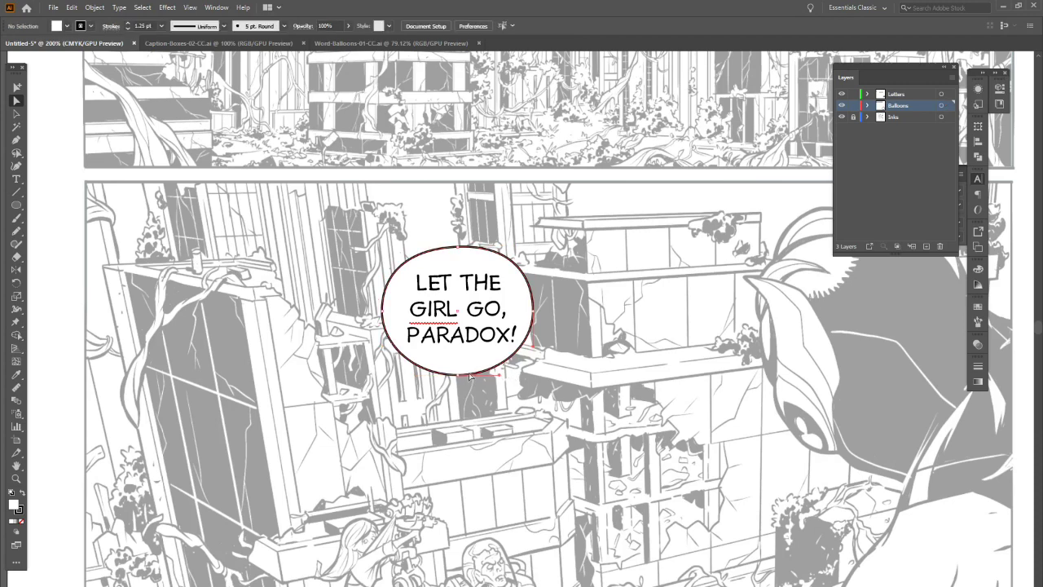
{"action": "left_click", "coordinate": [506, 377]}
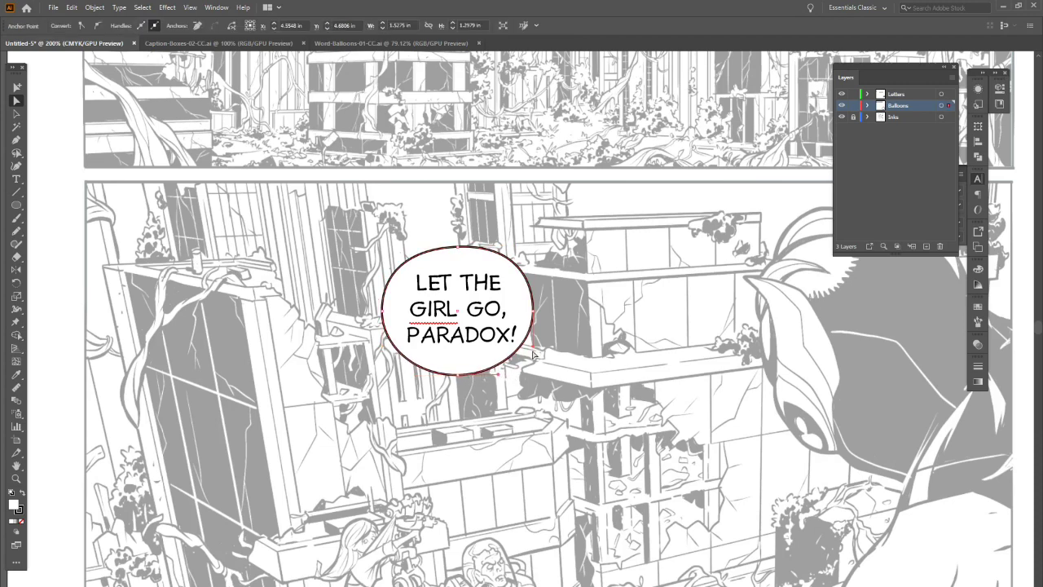
{"action": "left_click", "coordinate": [534, 353]}
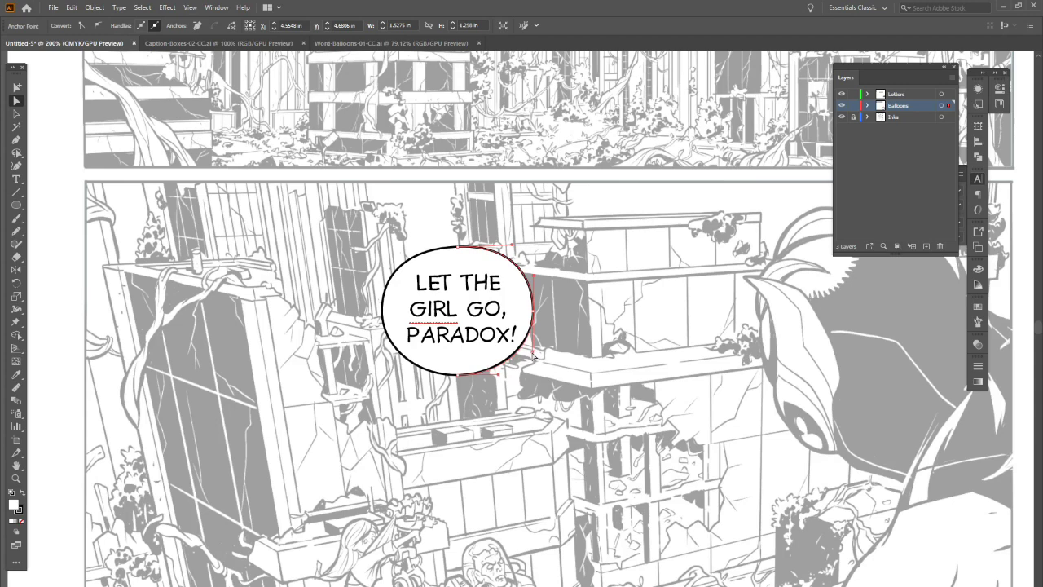
{"action": "left_click", "coordinate": [410, 371]}
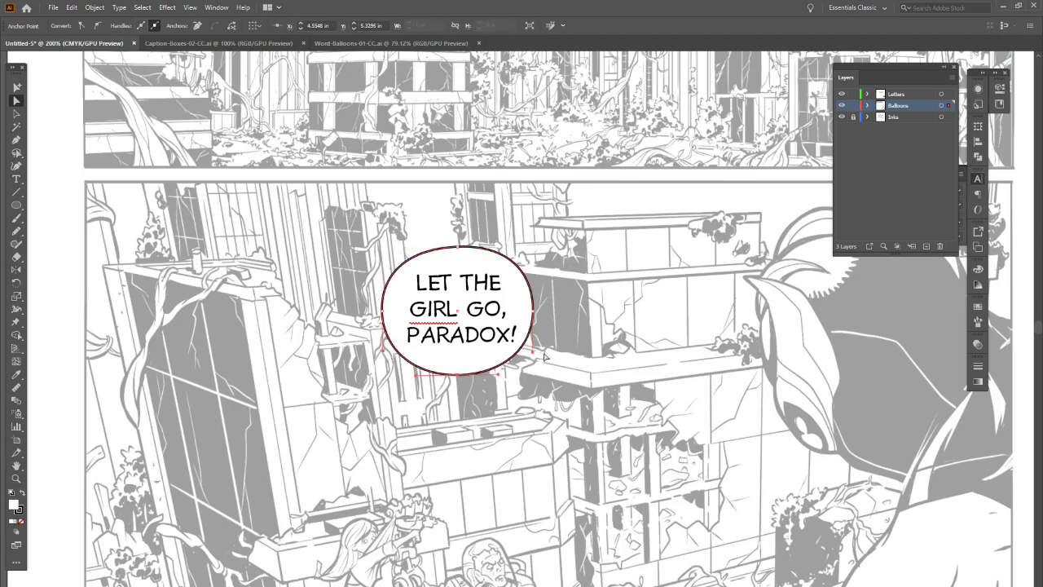
Move the balloon's right-hand anchor point slightly outward to widen that side, and deselect the balloon.
{"action": "left_click", "coordinate": [536, 314]}
{"action": "left_click", "coordinate": [536, 314]}
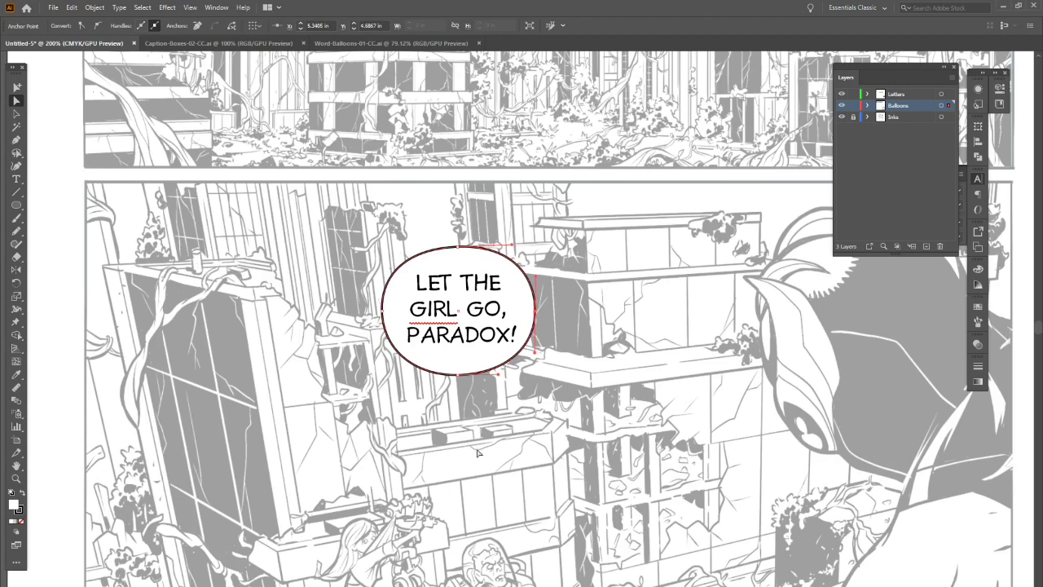
{"action": "left_click", "coordinate": [16, 113]}
{"action": "left_click", "coordinate": [58, 137]}
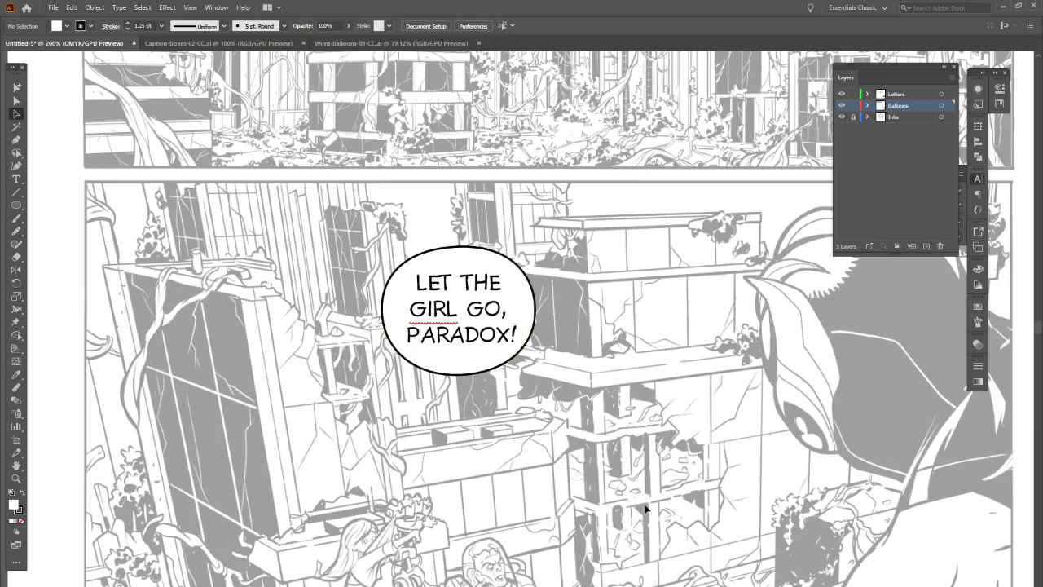
Draw a long, curved, tapering tail with the Pen tool from the balloon's lower right edge toward the large foreground figure, closing its path.
{"action": "left_click", "coordinate": [20, 140]}
{"action": "left_click", "coordinate": [481, 367]}
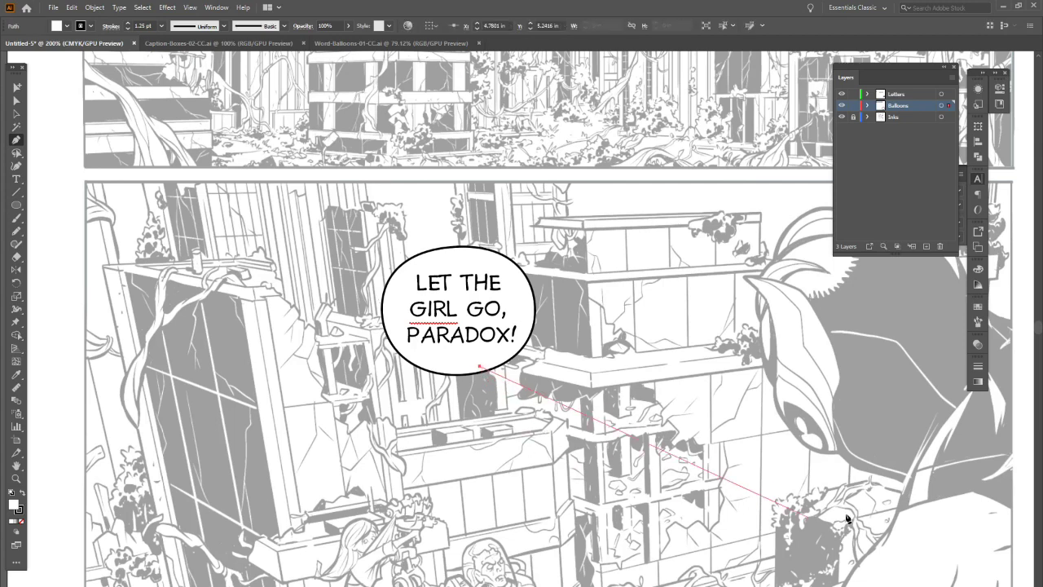
{"action": "left_click", "coordinate": [702, 489]}
{"action": "mouse_move", "coordinate": [901, 499]}
{"action": "left_mouse_down"}
{"action": "mouse_move", "coordinate": [962, 496]}
{"action": "mouse_move", "coordinate": [800, 495]}
{"action": "left_mouse_up"}
{"action": "left_click", "coordinate": [799, 492]}
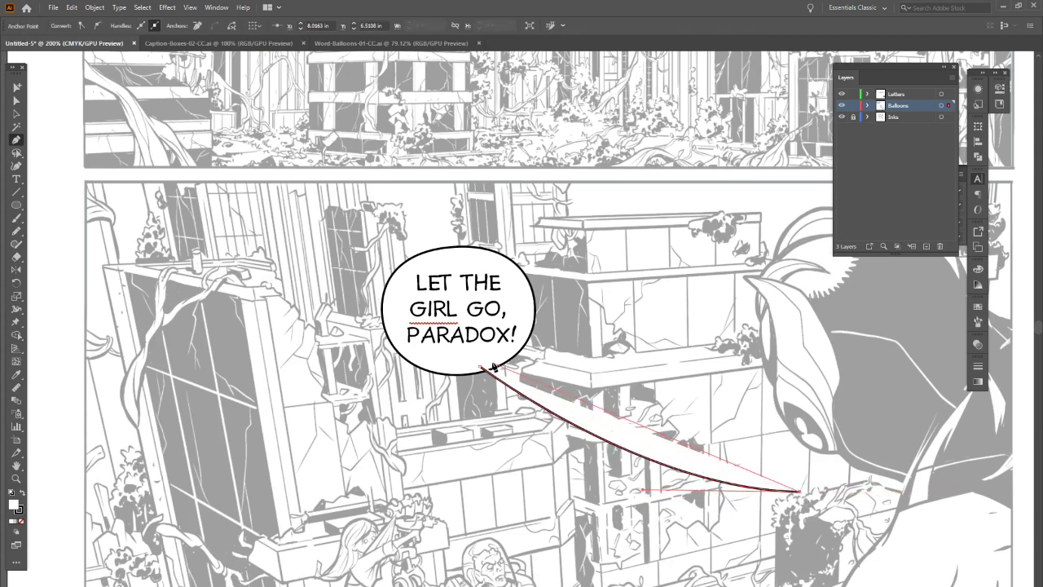
{"action": "left_click", "coordinate": [490, 366]}
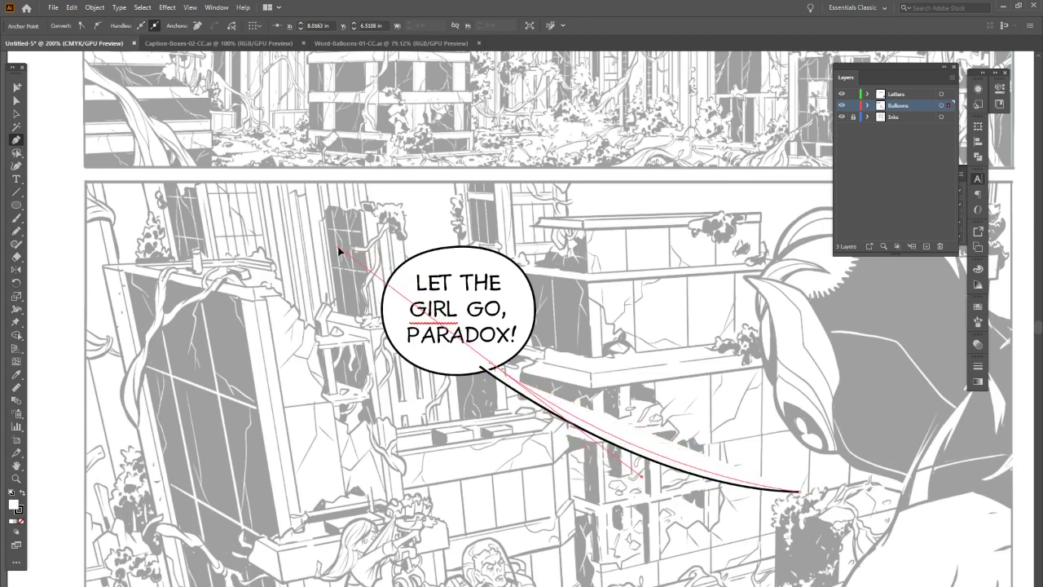
{"action": "left_click", "coordinate": [339, 249]}
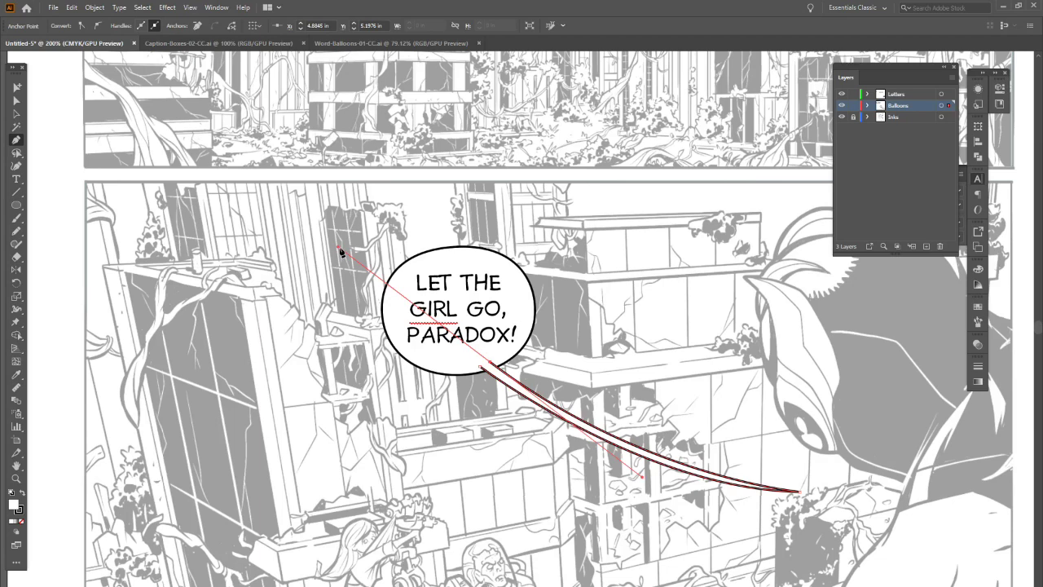
{"action": "left_click", "coordinate": [489, 369]}
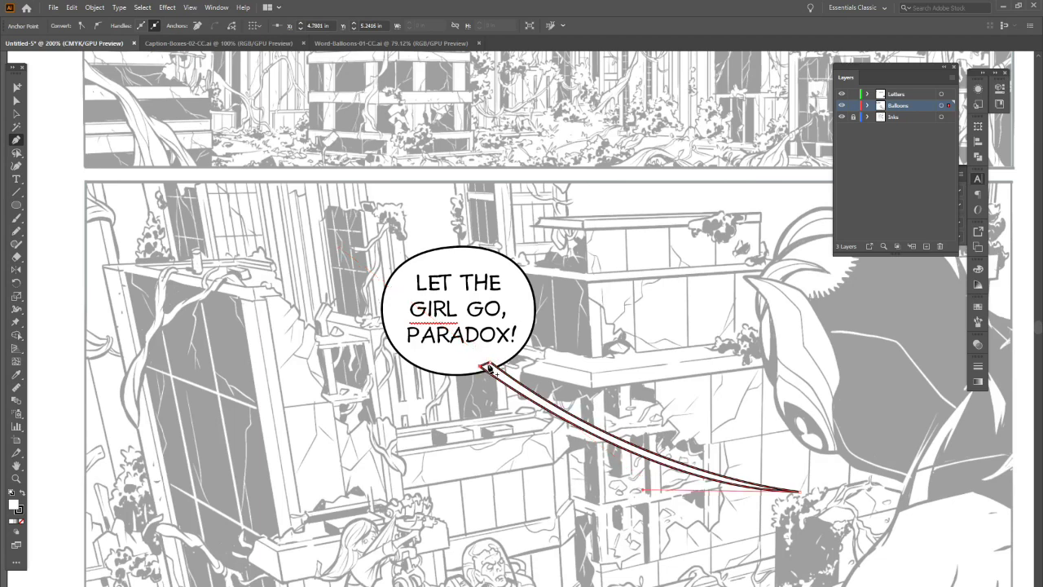
{"action": "left_click", "coordinate": [15, 113]}
{"action": "left_click", "coordinate": [49, 119]}
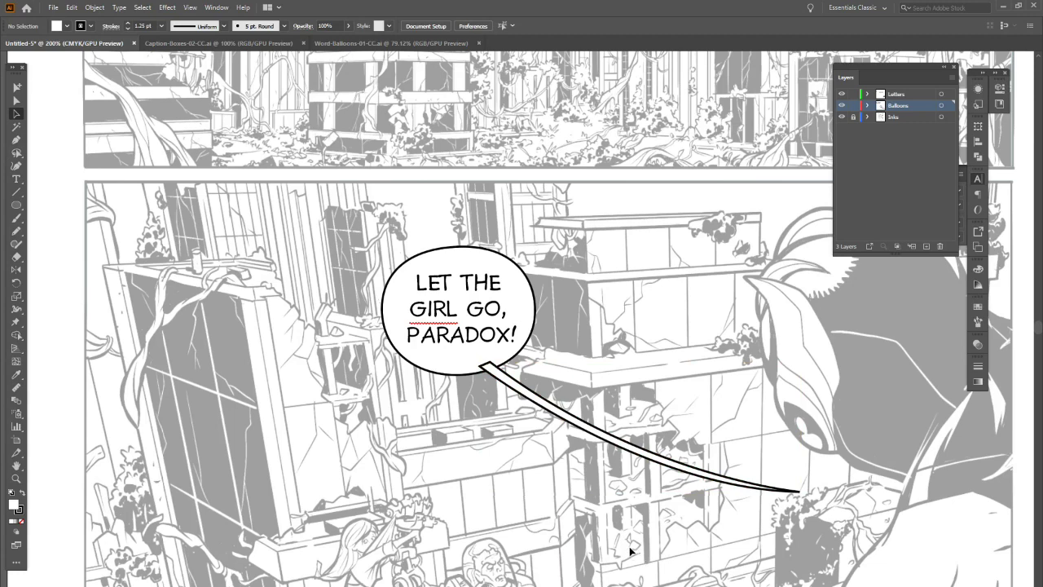
Try merging the balloon and its tail into a single path with the Pathfinder Unite operation.
{"action": "left_click", "coordinate": [979, 158]}
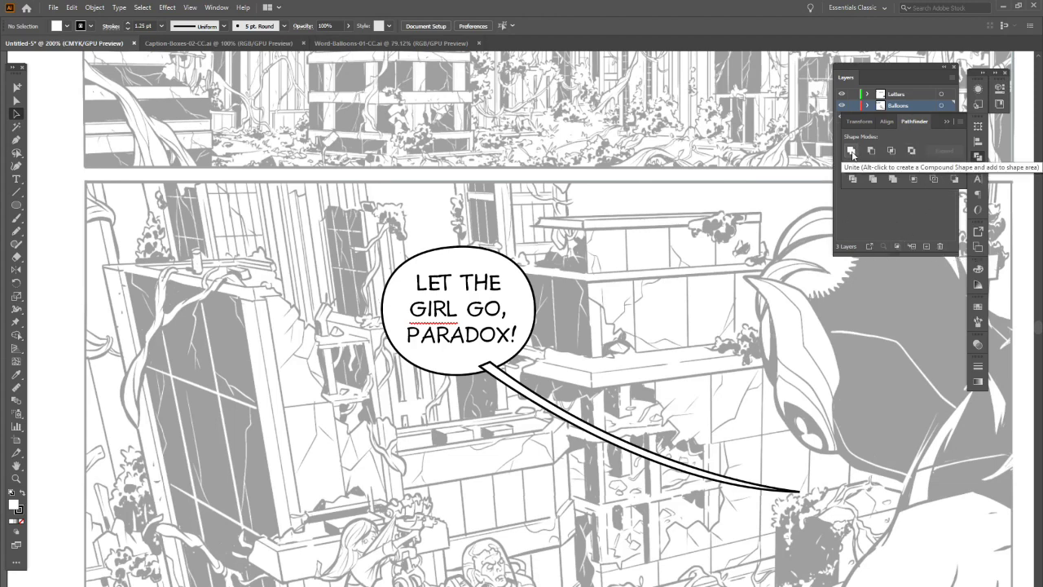
{"action": "left_click", "coordinate": [486, 369]}
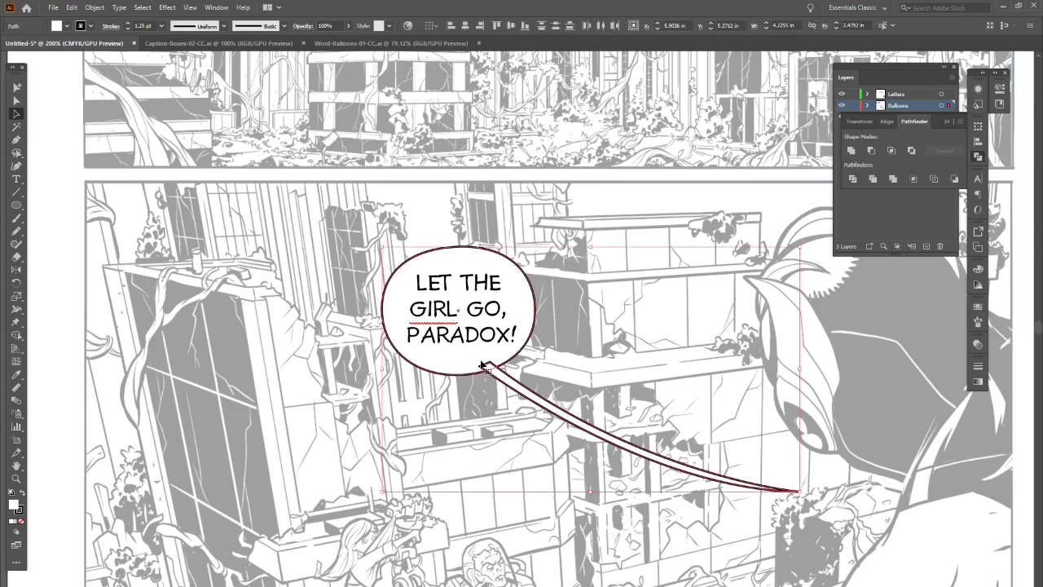
{"action": "left_click", "coordinate": [853, 152]}
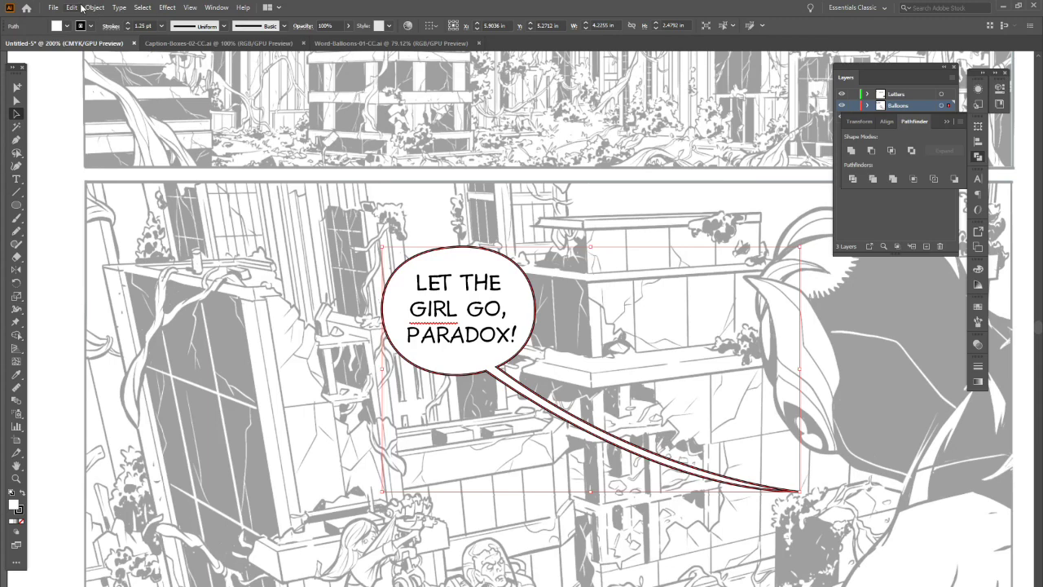
{"action": "left_click", "coordinate": [710, 361]}
Select the balloon and its tail together and make them a compound shape.
{"action": "left_click", "coordinate": [486, 365]}
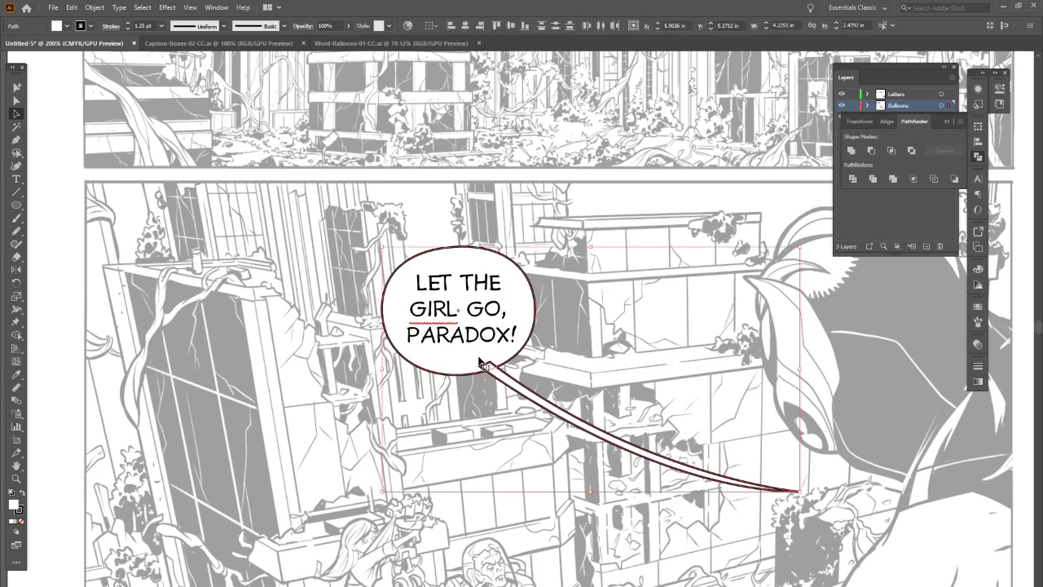
{"action": "left_click", "coordinate": [961, 123]}
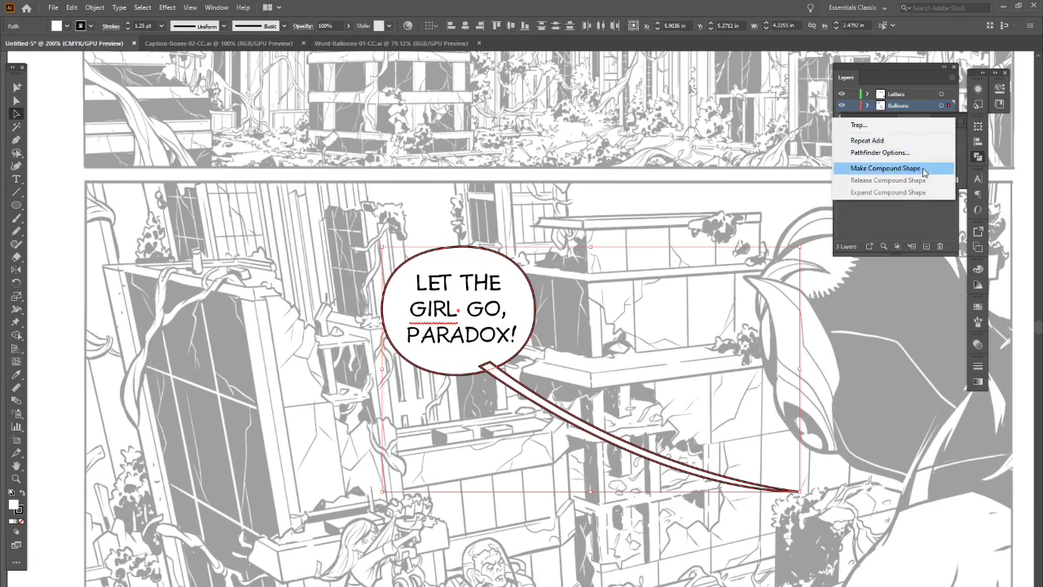
{"action": "left_click", "coordinate": [924, 172]}
{"action": "left_click", "coordinate": [563, 583]}
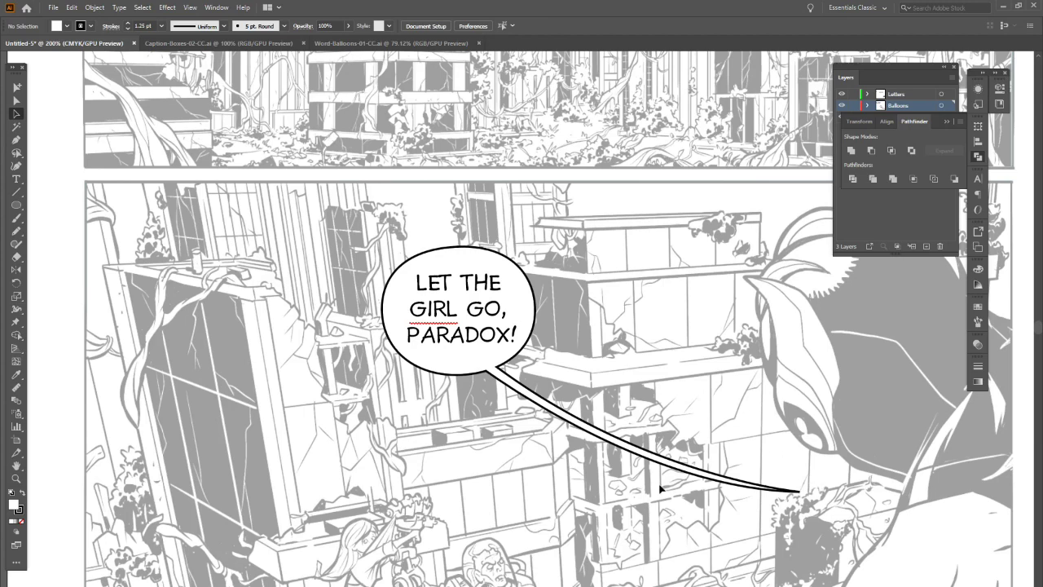
Release the compound shape so the balloon and tail are separate paths again.
{"action": "left_click", "coordinate": [481, 373]}
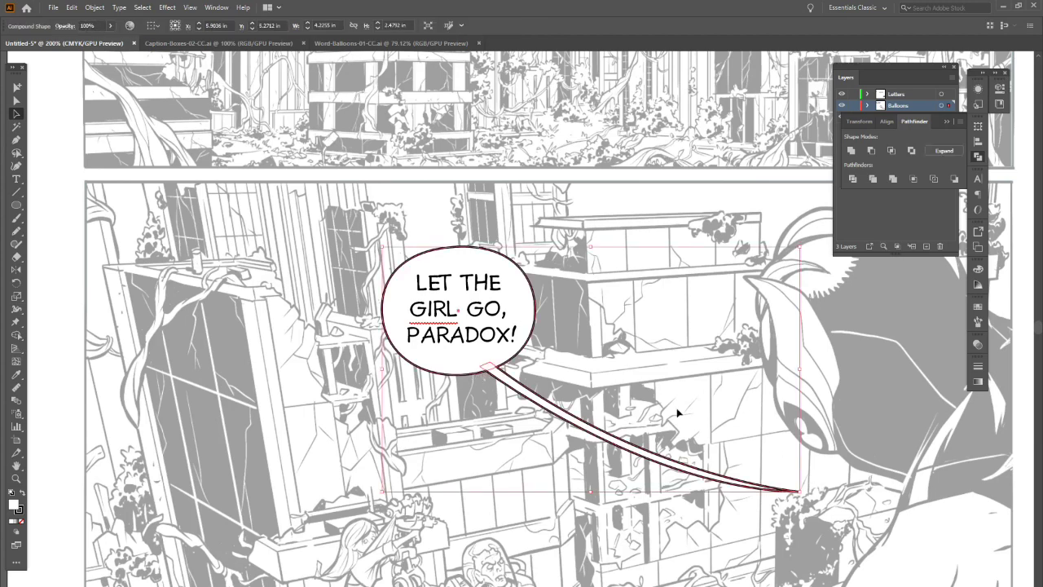
{"action": "left_click", "coordinate": [959, 122]}
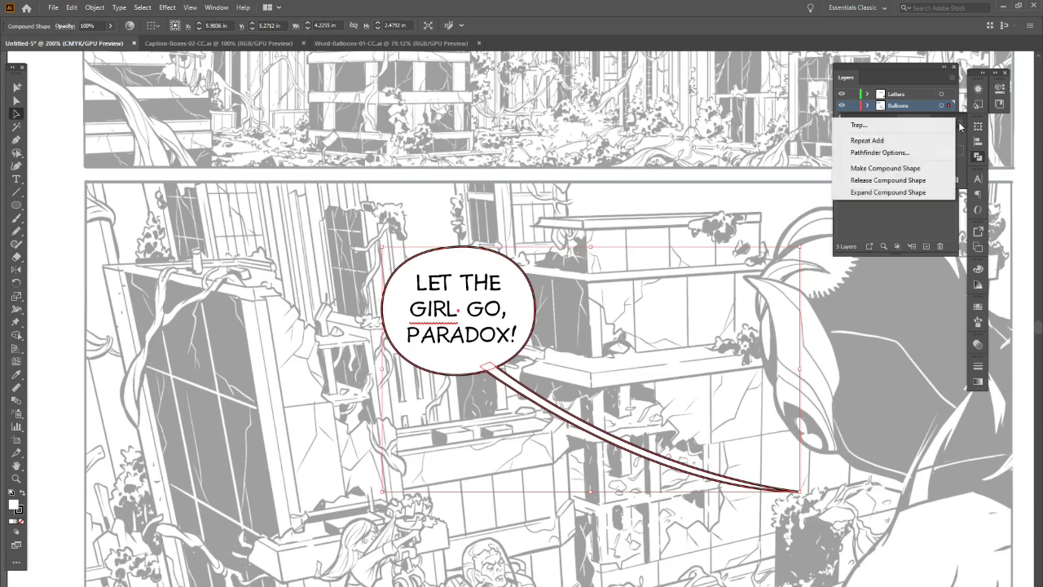
{"action": "left_click", "coordinate": [929, 181]}
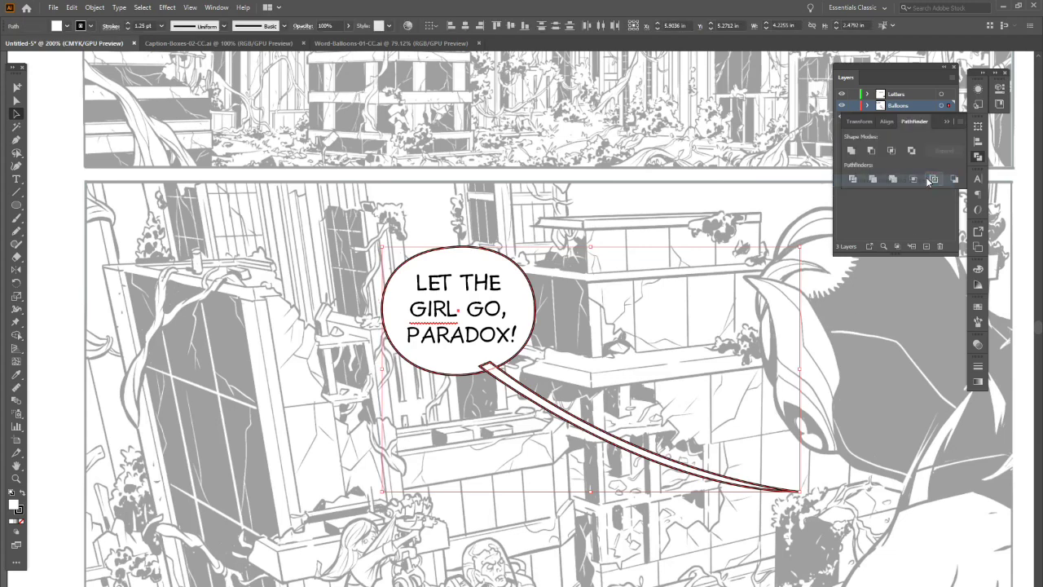
Nudge the tail slightly upward, and combine it with the balloon as a compound shape.
{"action": "left_click", "coordinate": [646, 528]}
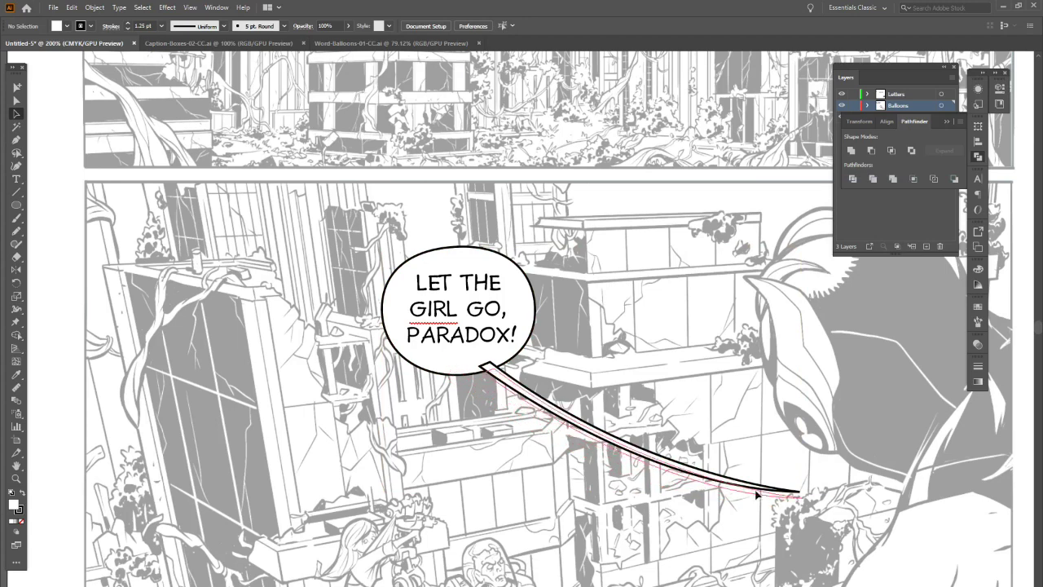
{"action": "left_click_drag", "start_coordinate": [540, 476], "coordinate": [482, 352]}
{"action": "left_click", "coordinate": [960, 122]}
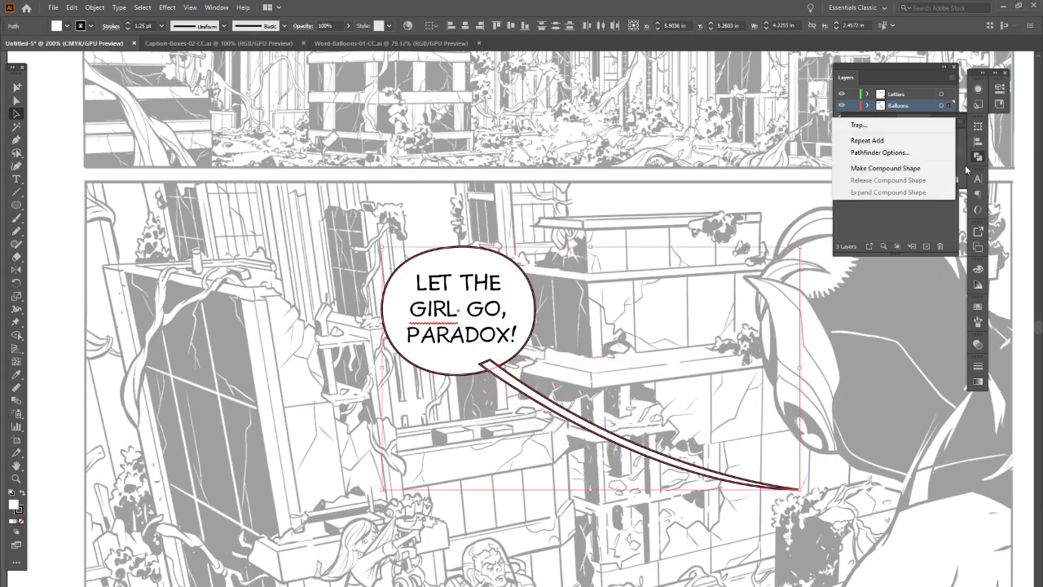
{"action": "left_click", "coordinate": [901, 171]}
{"action": "left_click", "coordinate": [714, 415]}
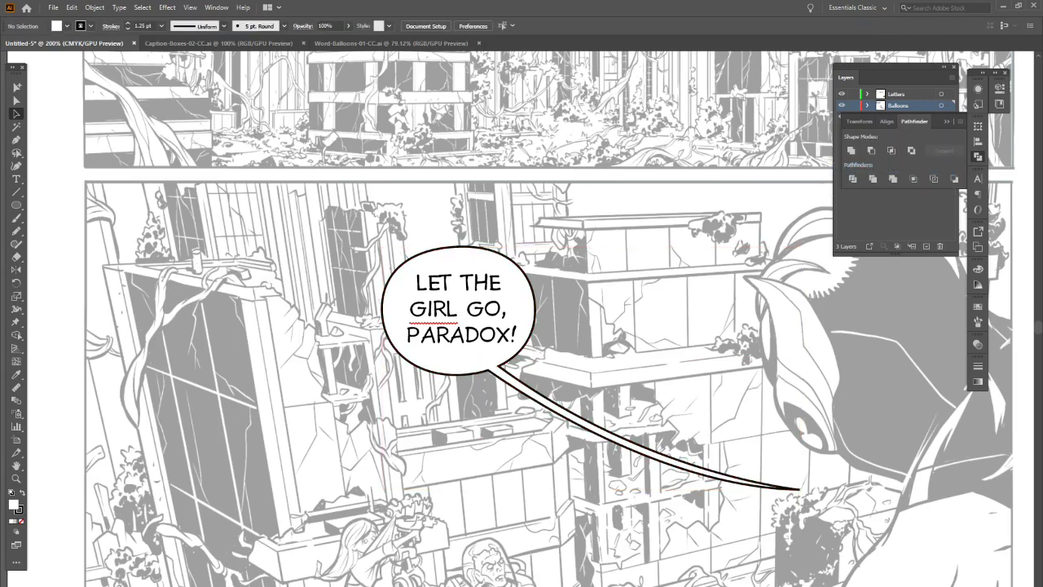
Copy the line "This is none of your concern, cretin!" from the script in OpenOffice Writer and paste it into the Illustrator comic page.
{"action": "left_click", "coordinate": [15, 478]}
{"action": "left_click", "coordinate": [710, 430], "text": "alt"}
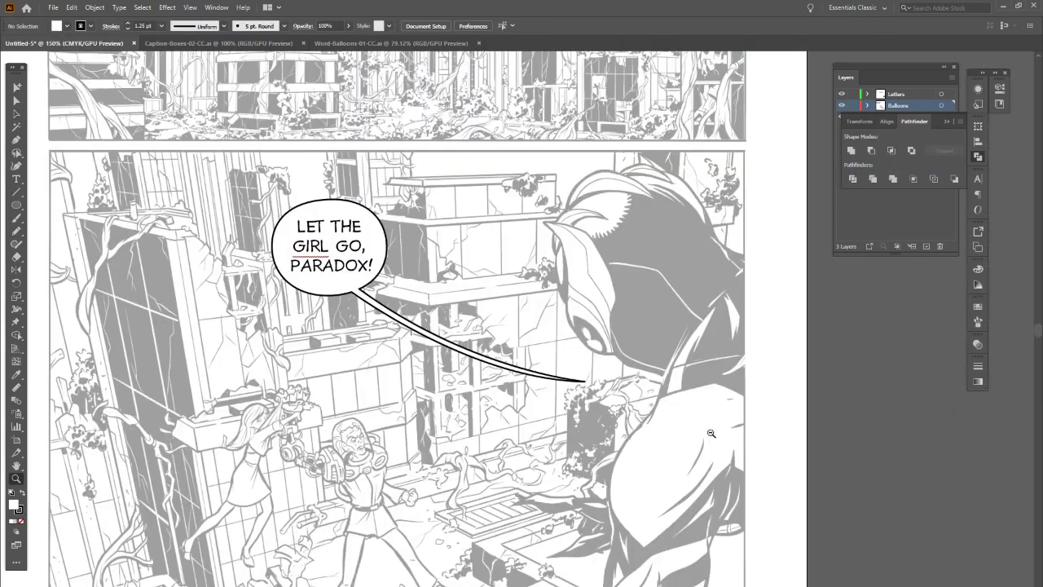
{"action": "scroll", "coordinate": [411, 407], "scroll_direction": "down", "scroll_amount": 5}
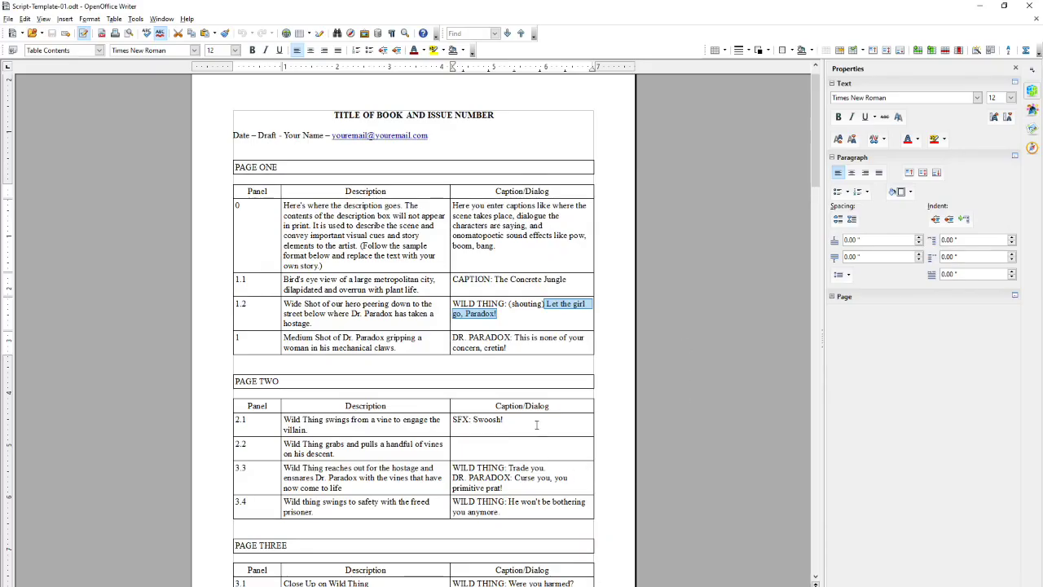
{"action": "left_click_drag", "start_coordinate": [514, 337], "coordinate": [572, 349]}
{"action": "key", "text": "ctrl+c"}
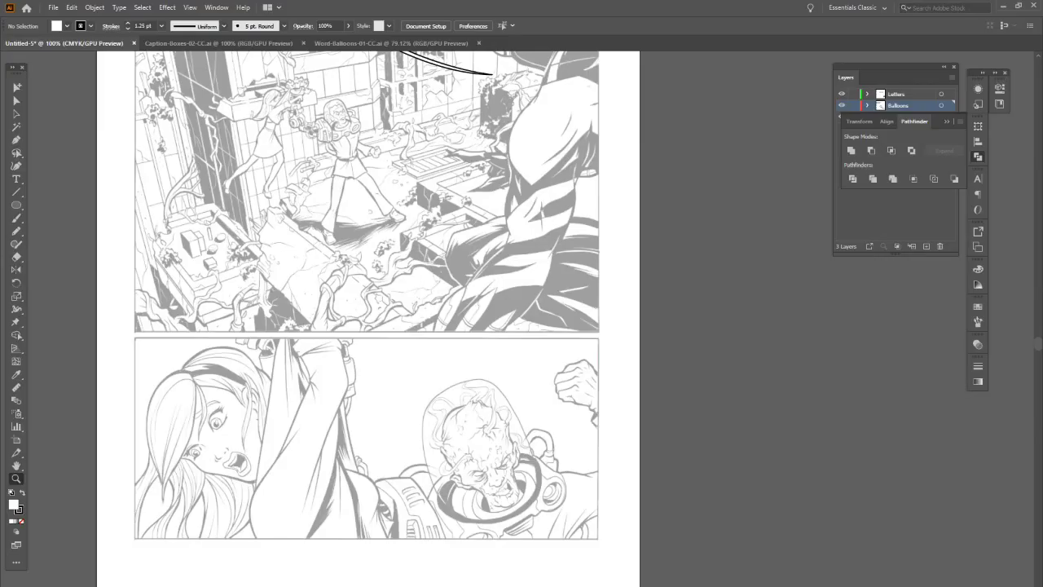
{"action": "left_click", "coordinate": [75, 10]}
{"action": "left_click", "coordinate": [90, 71]}
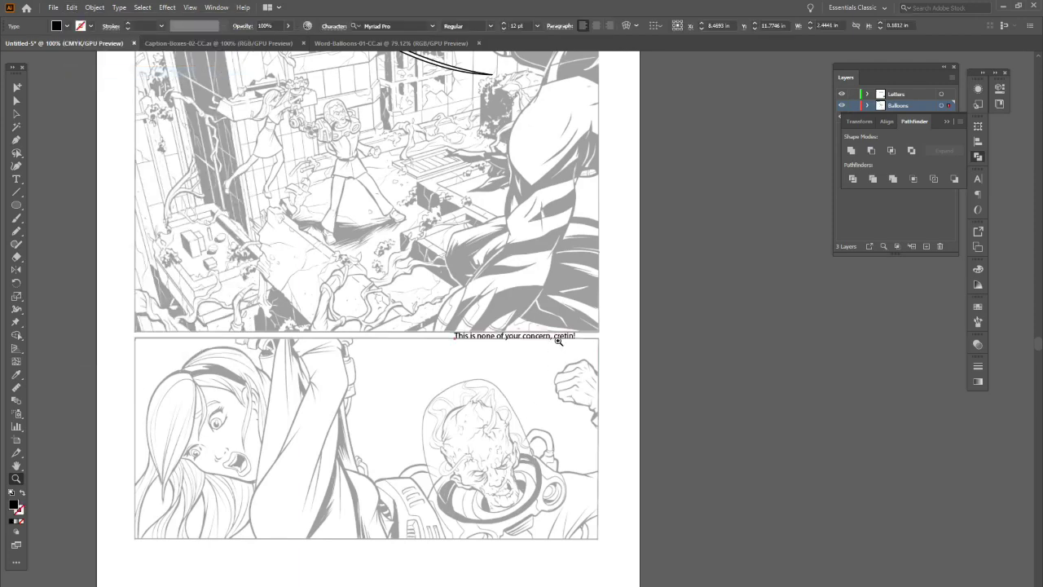
Move the pasted dialogue onto the empty area beside the page and set its font size to 24 pt.
{"action": "left_click", "coordinate": [17, 101]}
{"action": "left_click_drag", "start_coordinate": [546, 347], "coordinate": [766, 436]}
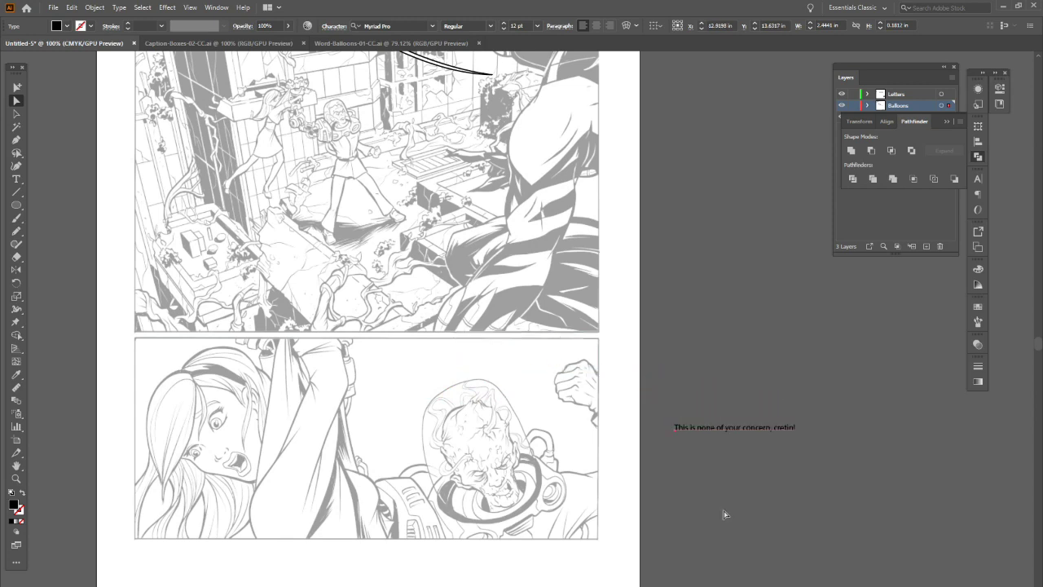
{"action": "left_click", "coordinate": [537, 25]}
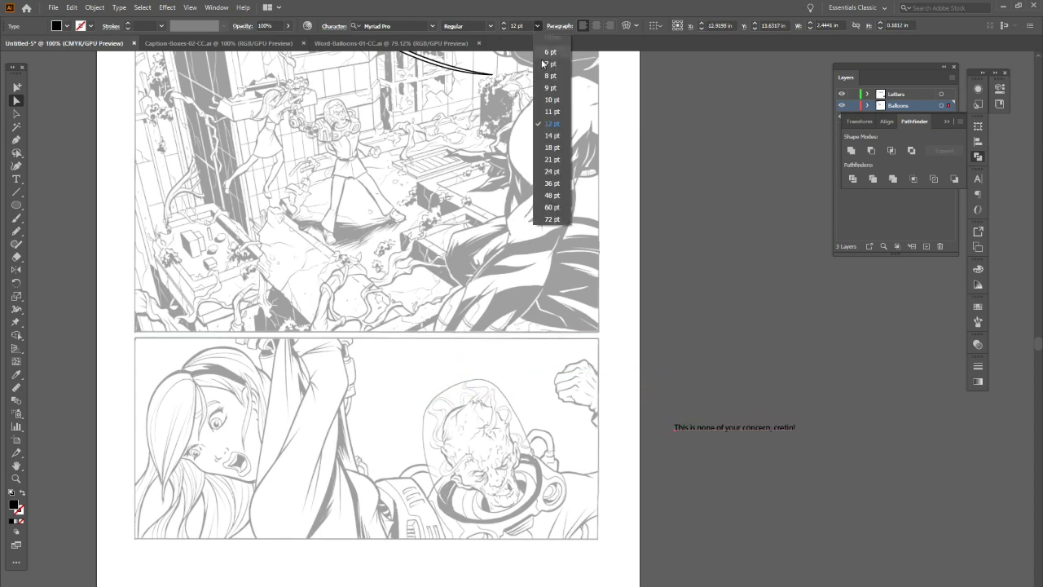
{"action": "left_click", "coordinate": [552, 171]}
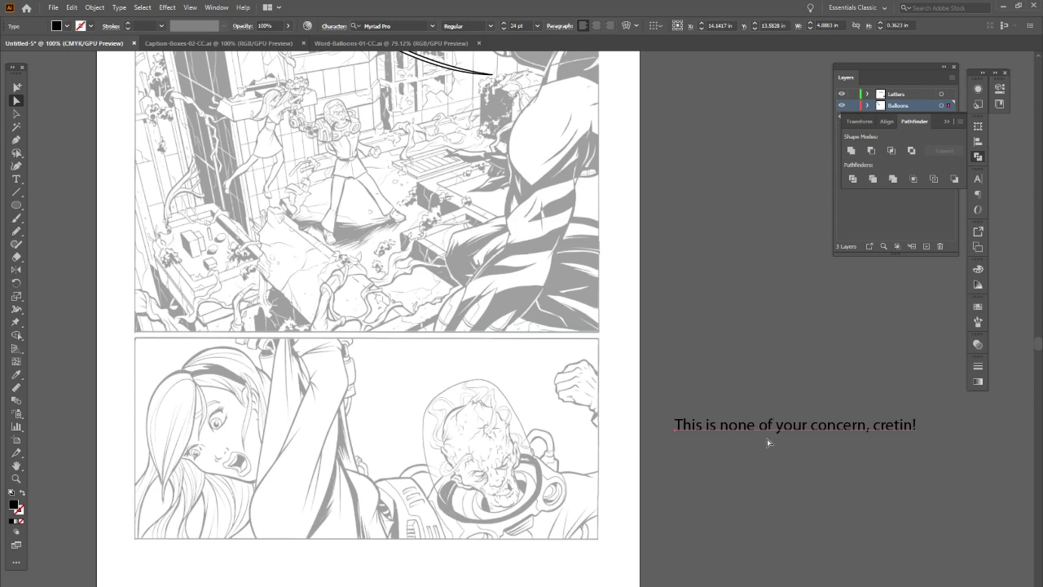
Set the dialogue's font to Six Feet Deep and place the line above the helmeted villain in the bottom panel.
{"action": "left_click", "coordinate": [396, 26]}
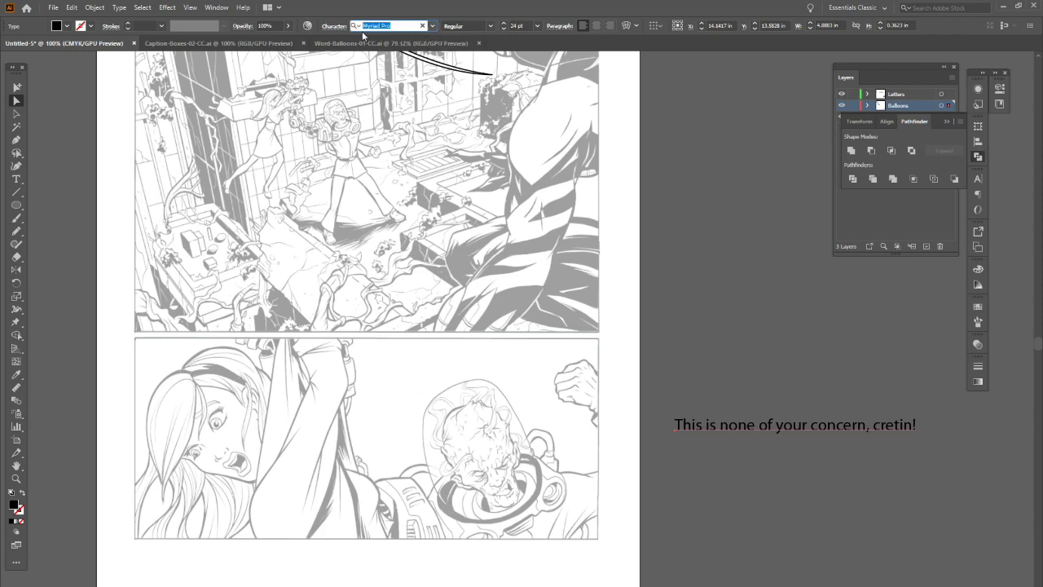
{"action": "type", "text": "six"}
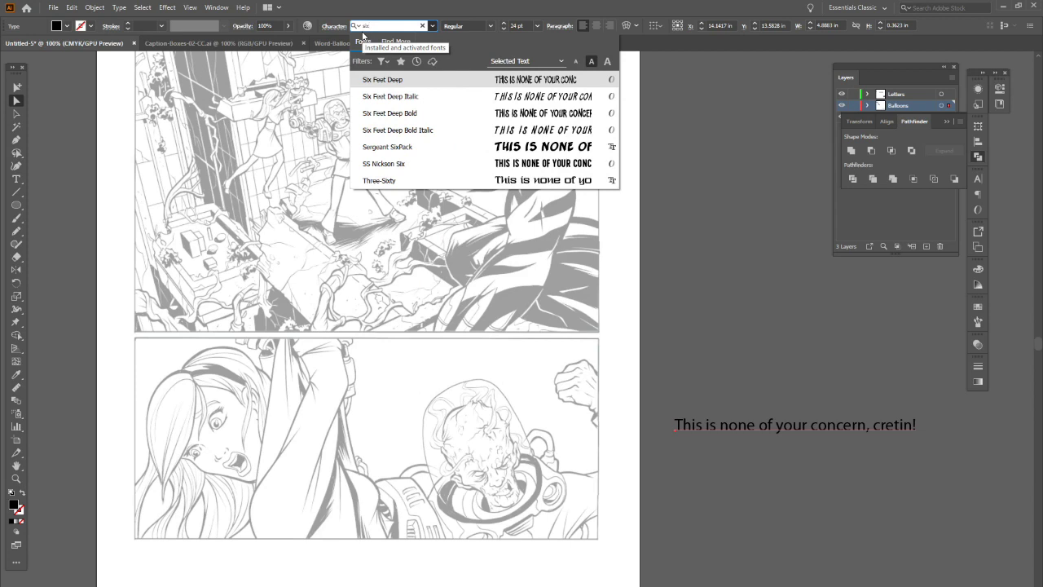
{"action": "key", "text": "Return"}
{"action": "left_click_drag", "start_coordinate": [832, 443], "coordinate": [518, 380]}
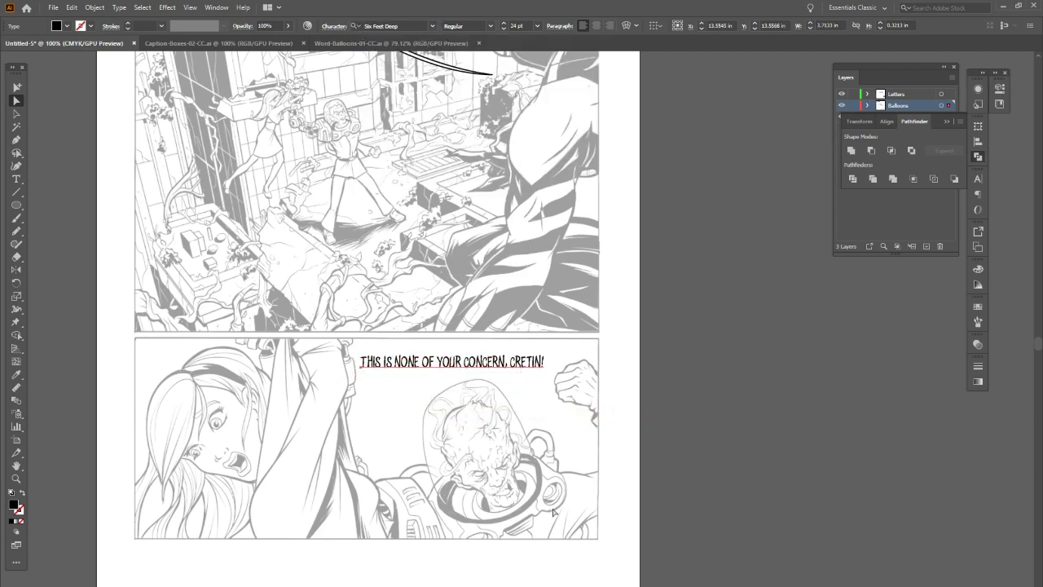
Break the villain's dialogue into four lines: "This is", "none of your", "concern," and "cretin!".
{"action": "left_click", "coordinate": [16, 178]}
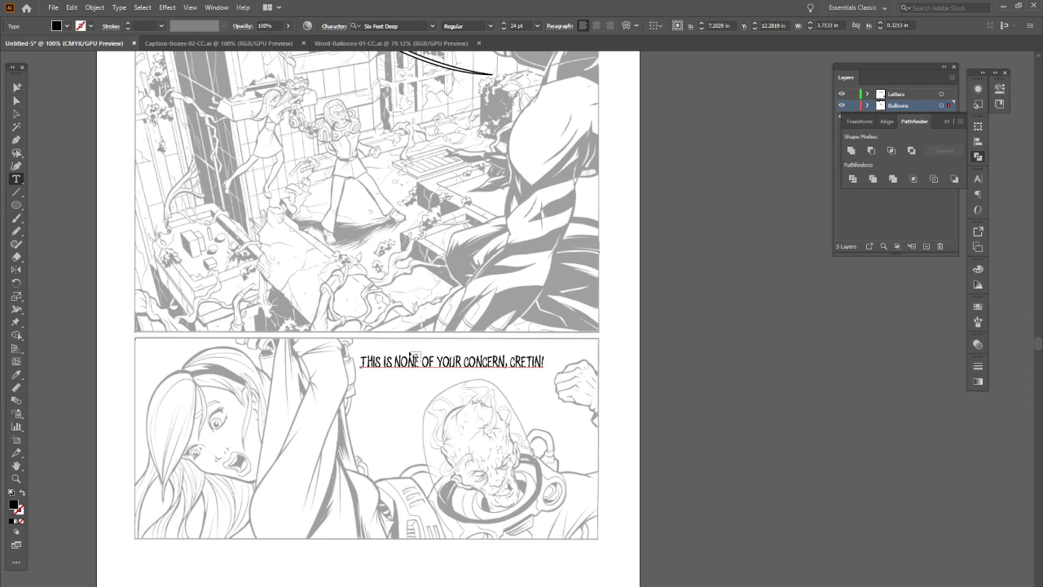
{"action": "left_click", "coordinate": [394, 361]}
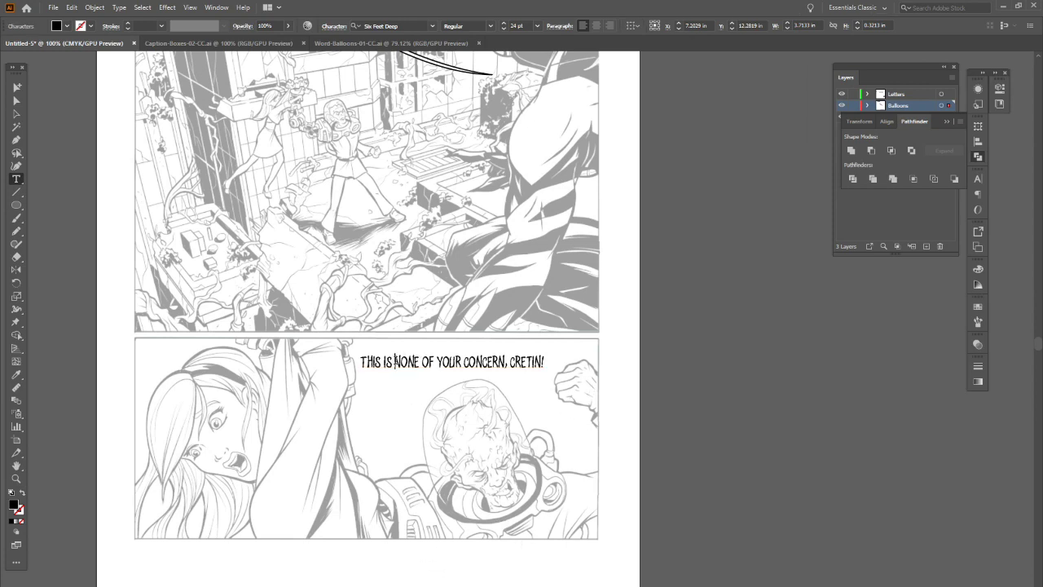
{"action": "key", "text": "Return"}
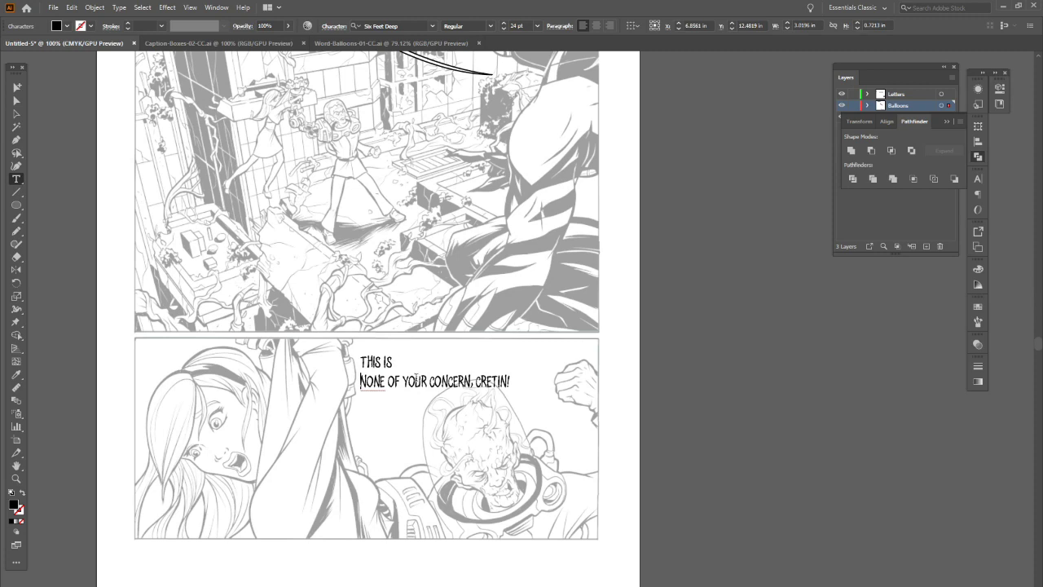
{"action": "left_click", "coordinate": [430, 380]}
{"action": "key", "text": "Return"}
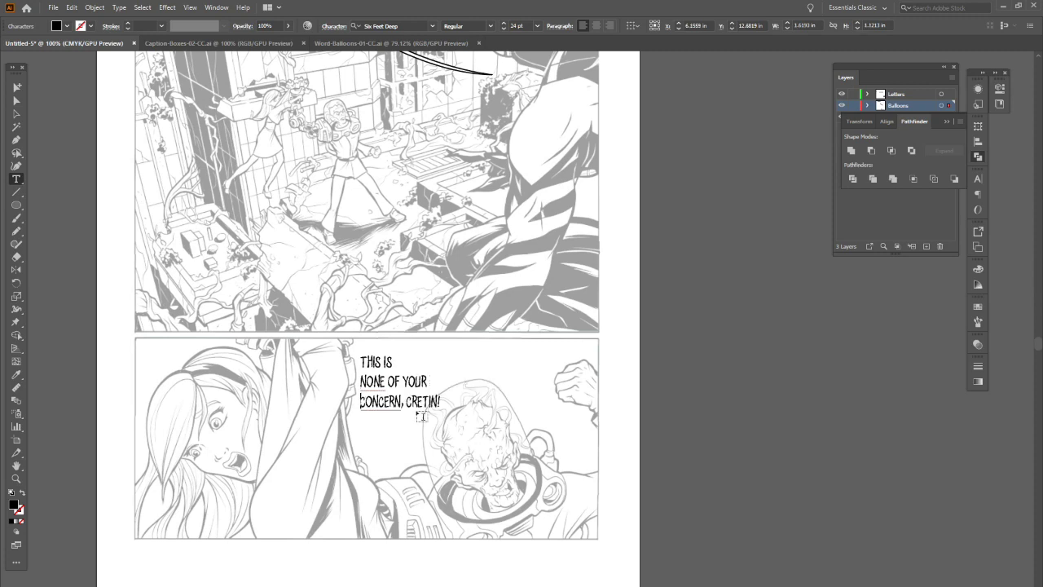
{"action": "left_click", "coordinate": [405, 403]}
{"action": "key", "text": "Return"}
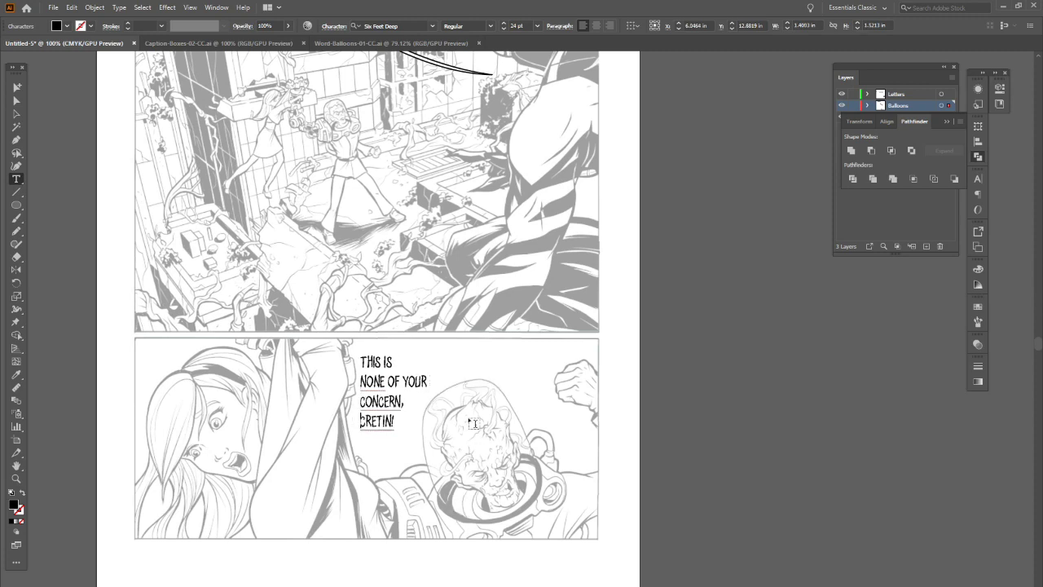
Center-align the villain's dialogue and move it just beside the glass helmet in the bottom panel.
{"action": "left_click", "coordinate": [18, 101]}
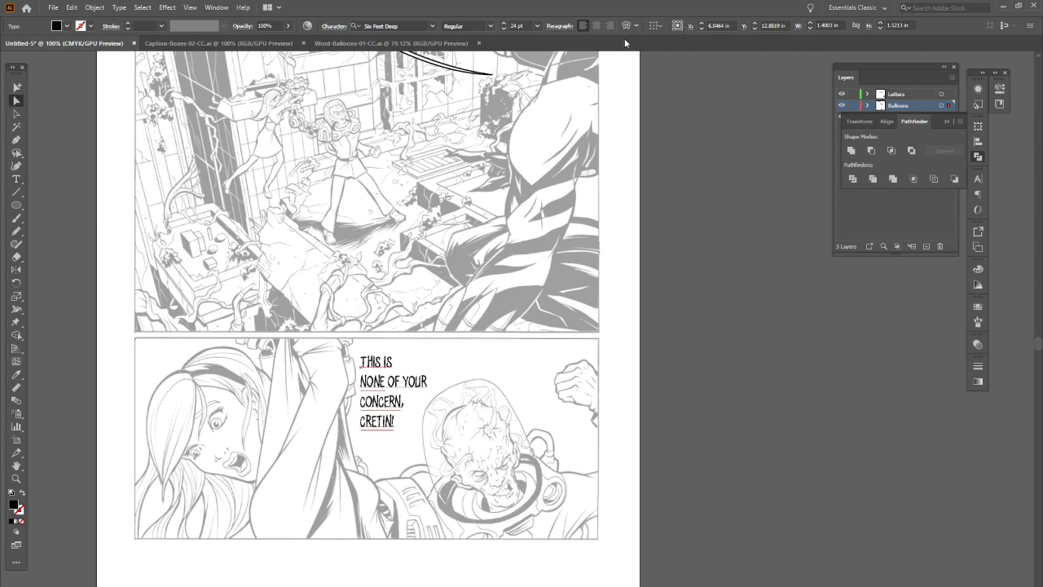
{"action": "left_click", "coordinate": [597, 25]}
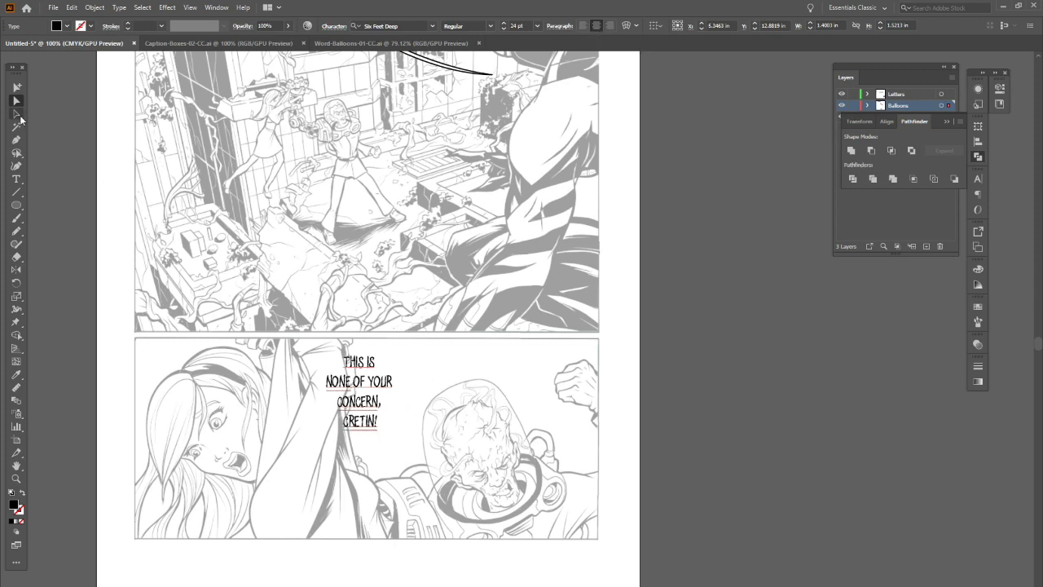
{"action": "left_click", "coordinate": [14, 114]}
{"action": "left_click_drag", "start_coordinate": [360, 401], "coordinate": [402, 401]}
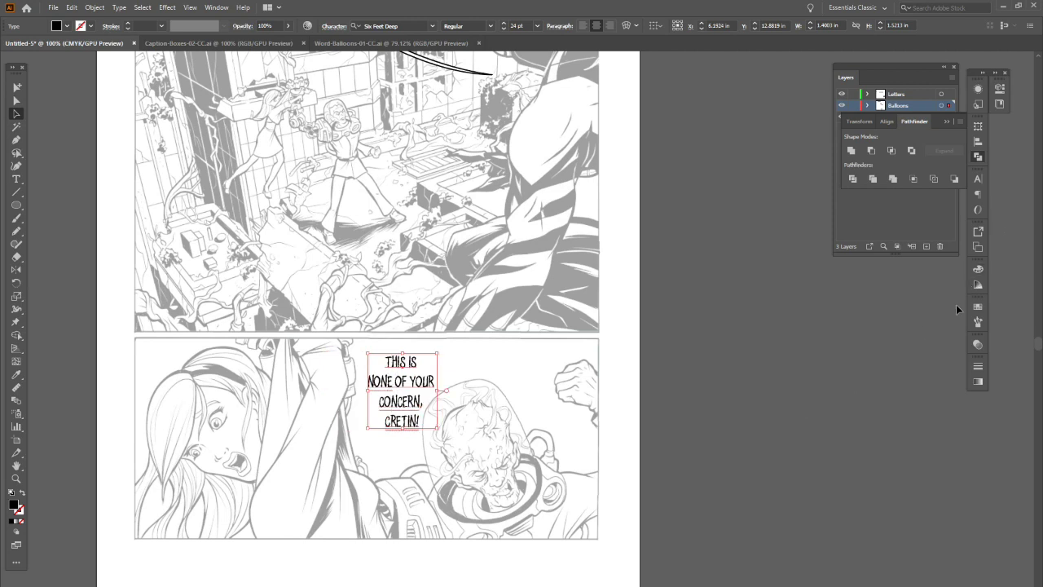
Tighten the leading of the villain's dialogue to 25 pt and deselect it.
{"action": "left_click", "coordinate": [978, 179]}
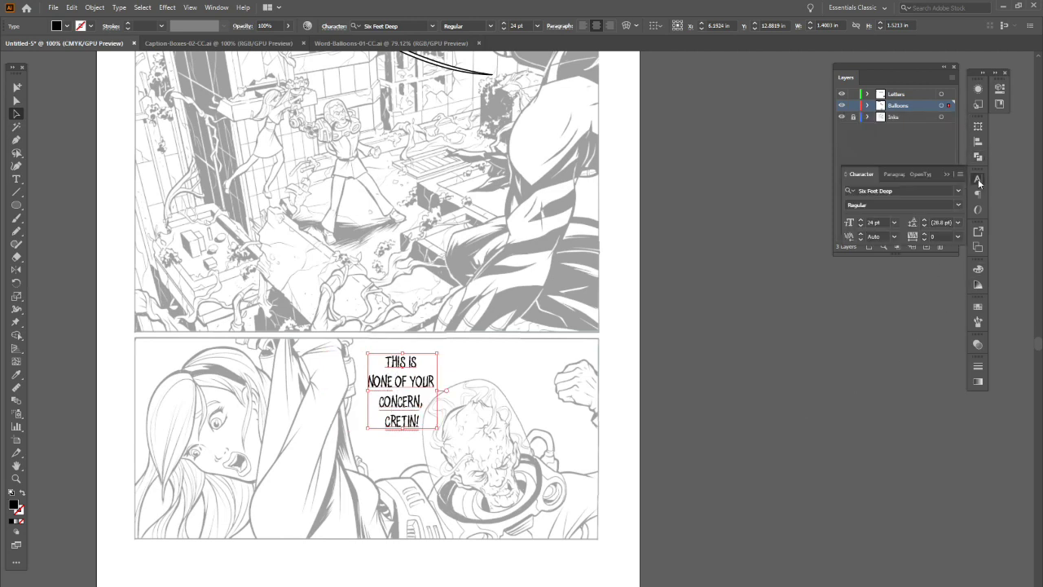
{"action": "left_click", "coordinate": [924, 226]}
{"action": "left_click", "coordinate": [925, 226]}
{"action": "left_click", "coordinate": [924, 226]}
{"action": "left_click", "coordinate": [924, 226]}
{"action": "left_click", "coordinate": [656, 483]}
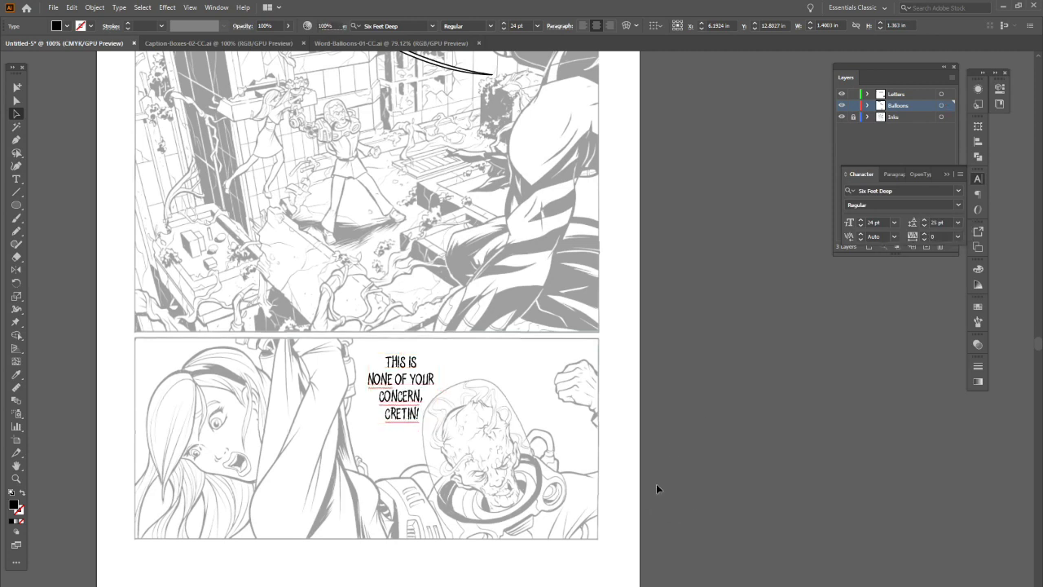
Move the villain's dialogue farther from the helmet, over the edge of the raised arm.
{"action": "left_click_drag", "start_coordinate": [420, 386], "coordinate": [388, 388]}
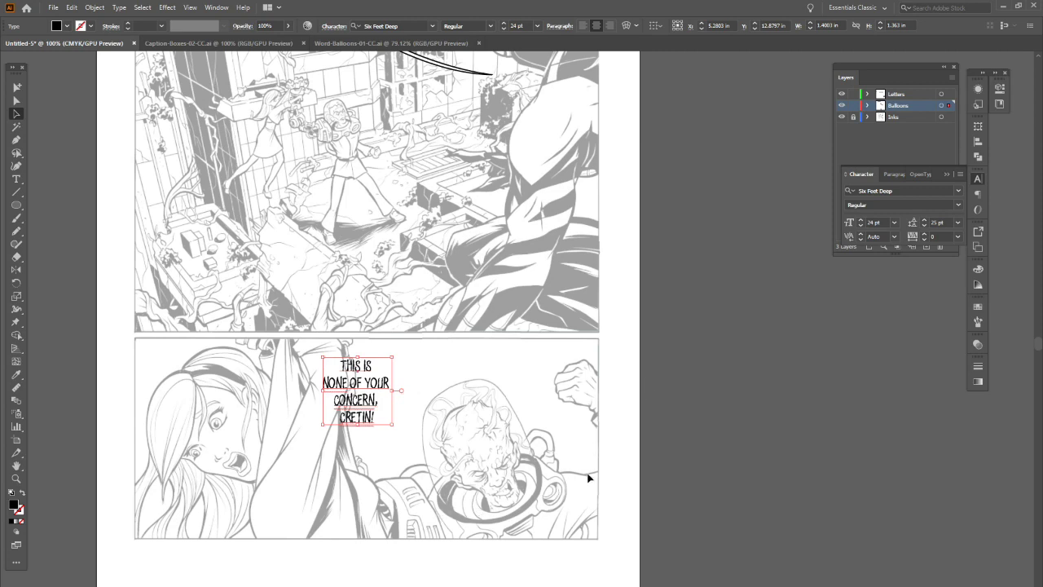
{"action": "mouse_move", "coordinate": [379, 394]}
{"action": "left_mouse_down"}
{"action": "mouse_move", "coordinate": [389, 400]}
{"action": "mouse_move", "coordinate": [379, 380]}
{"action": "left_mouse_up"}
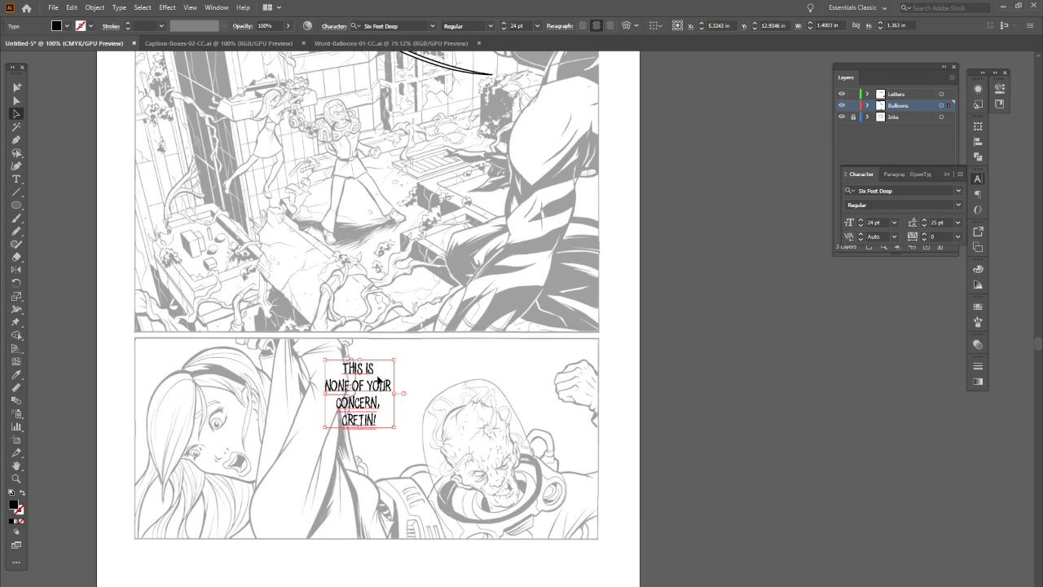
{"action": "left_click_drag", "start_coordinate": [378, 379], "coordinate": [383, 380]}
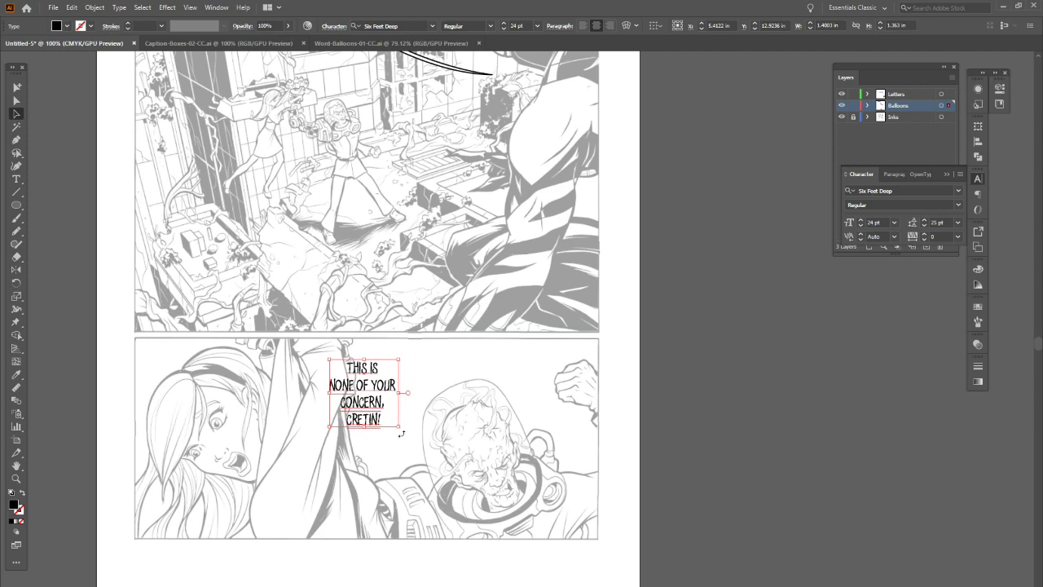
Try joining "cretin!" to the "concern," line, and restore the line break before it.
{"action": "key", "text": "t"}
{"action": "left_click", "coordinate": [349, 421]}
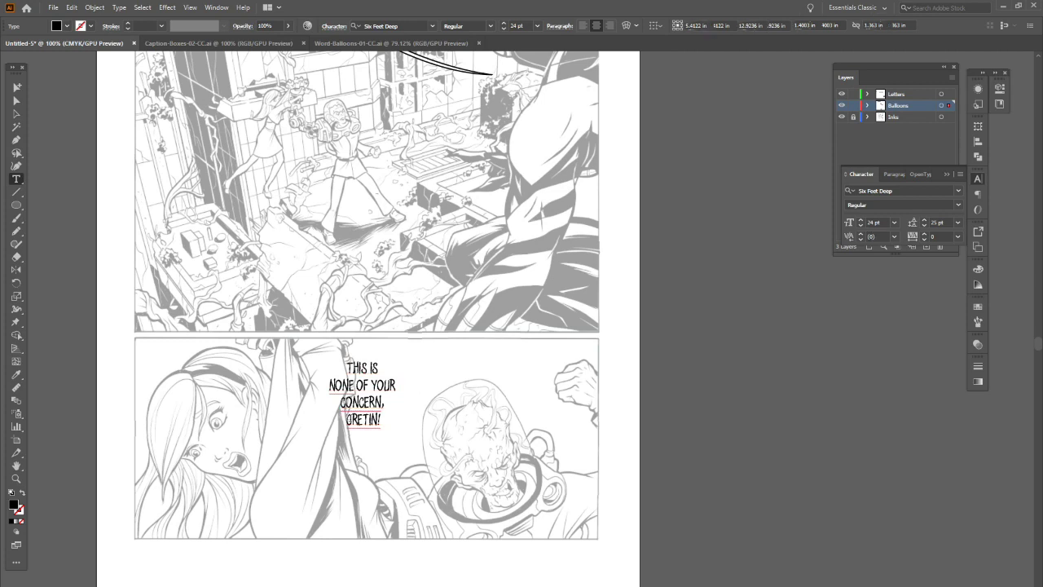
{"action": "key", "text": "BackSpace"}
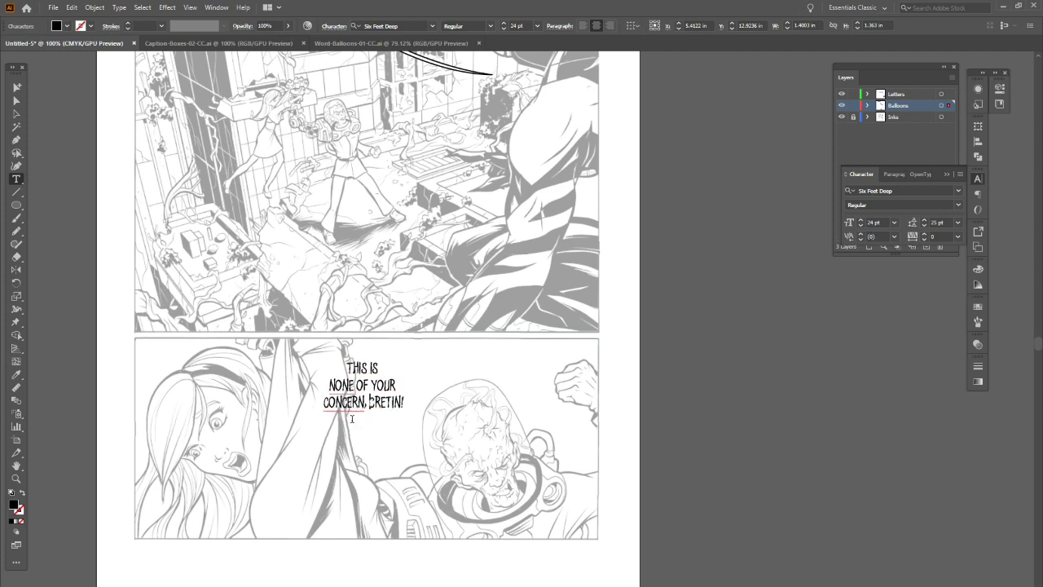
{"action": "key", "text": "BackSpace"}
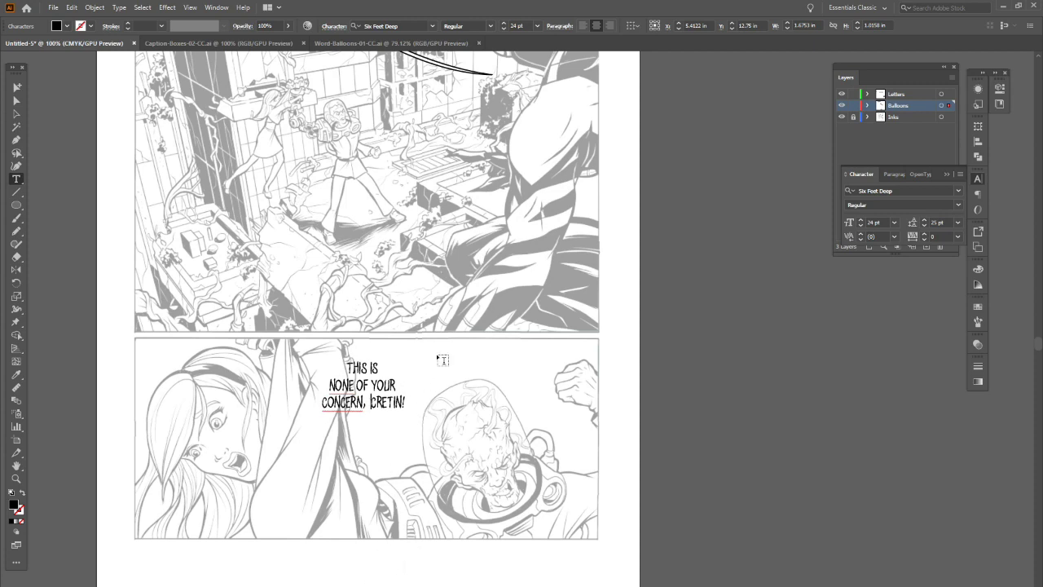
{"action": "key", "text": "Return"}
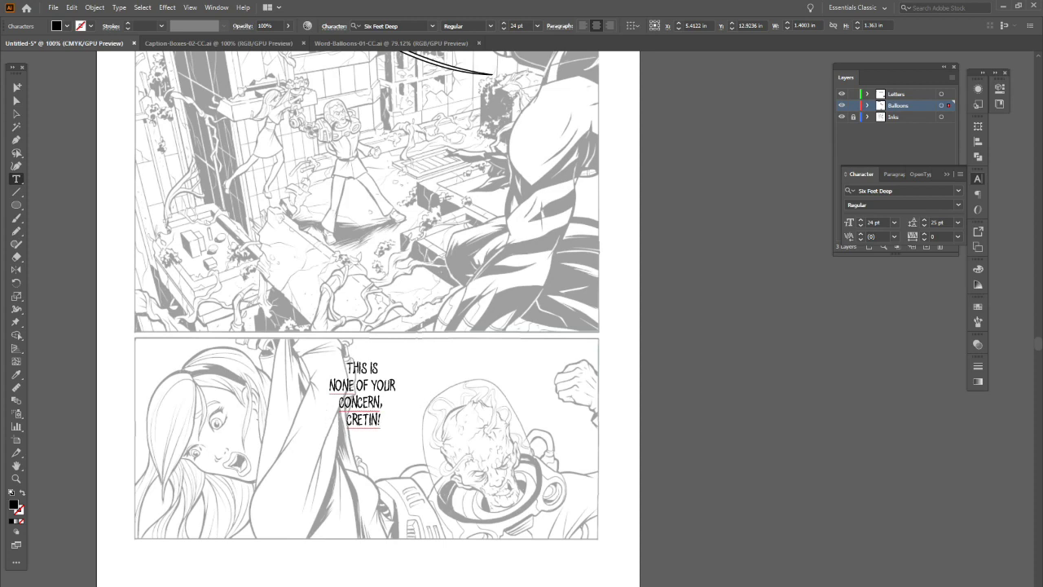
Nudge the dialogue block slightly down and toward the helmeted villain.
{"action": "left_click", "coordinate": [15, 101]}
{"action": "left_click_drag", "start_coordinate": [380, 384], "coordinate": [388, 392]}
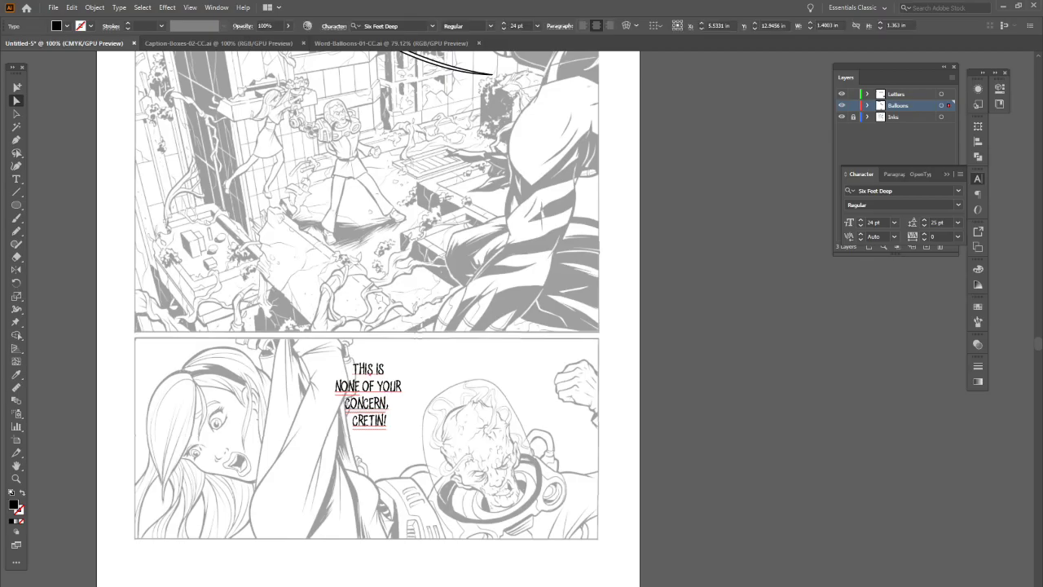
Look over the Word-Balloons-01-CC sheet and open the Word-Balloons-02-CC file.
{"action": "left_click", "coordinate": [431, 44]}
{"action": "mouse_move", "coordinate": [1039, 333]}
{"action": "left_mouse_down"}
{"action": "mouse_move", "coordinate": [1037, 354]}
{"action": "mouse_move", "coordinate": [1038, 331]}
{"action": "left_mouse_up"}
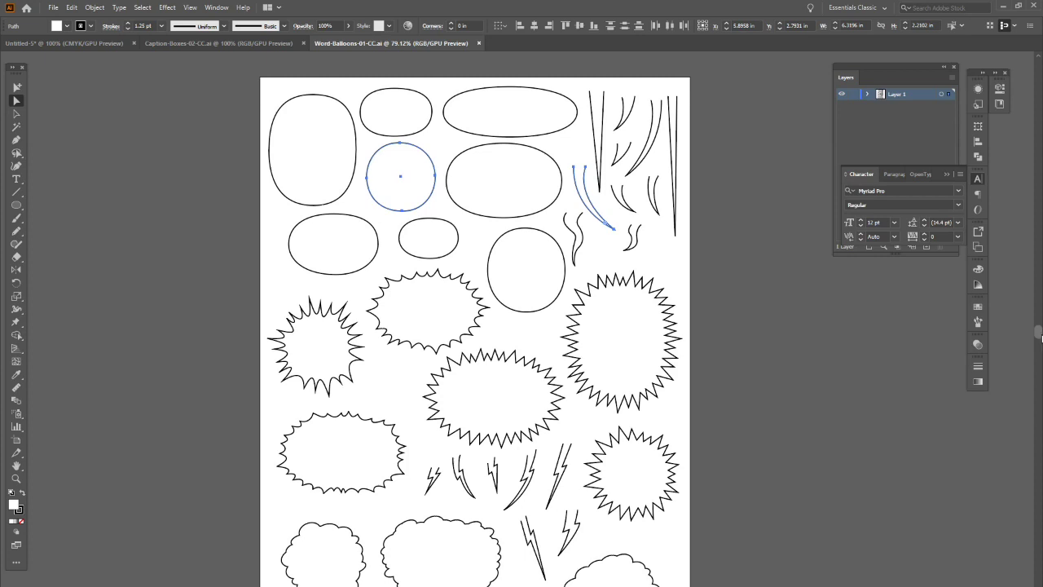
{"action": "left_click_drag", "start_coordinate": [1038, 334], "coordinate": [1038, 336]}
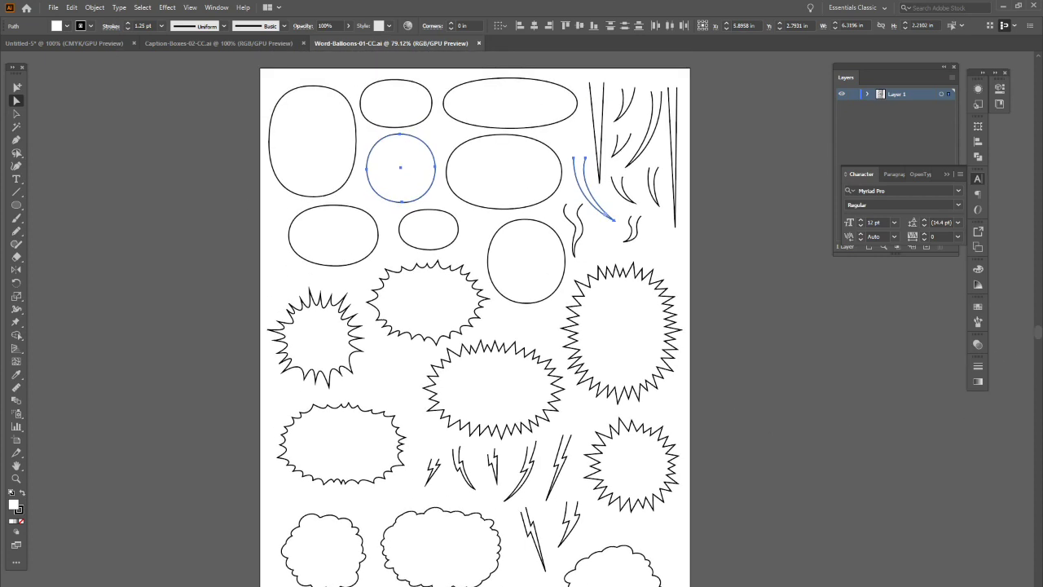
{"action": "left_click", "coordinate": [53, 7]}
{"action": "mouse_move", "coordinate": [72, 8]}
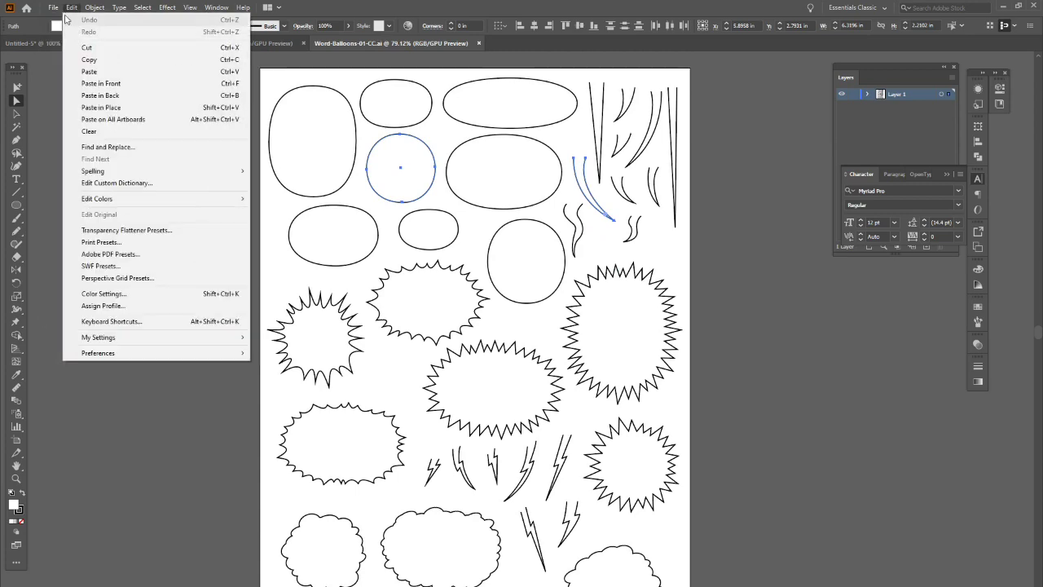
{"action": "left_click", "coordinate": [69, 44]}
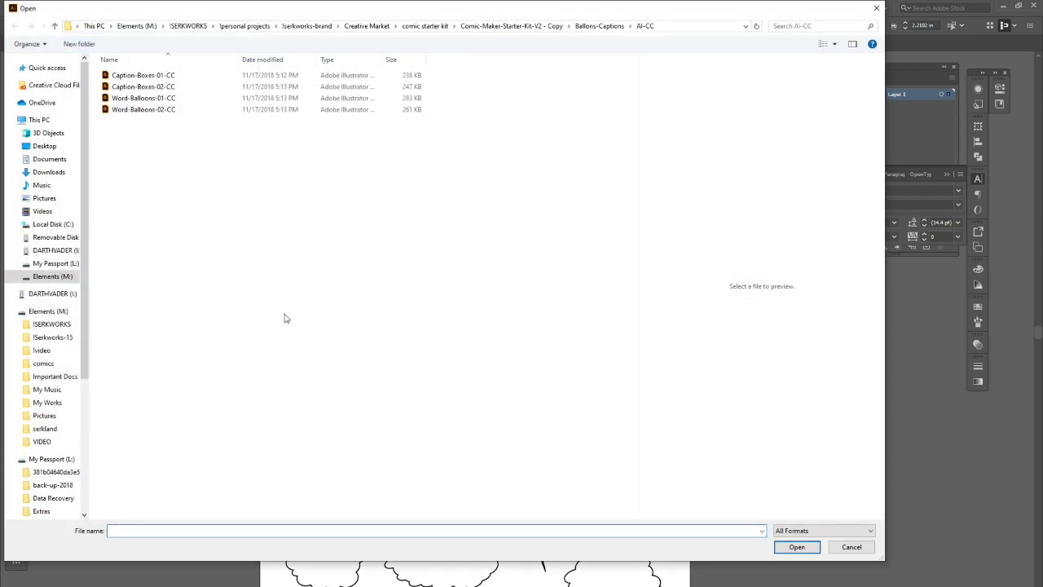
{"action": "left_click", "coordinate": [176, 109]}
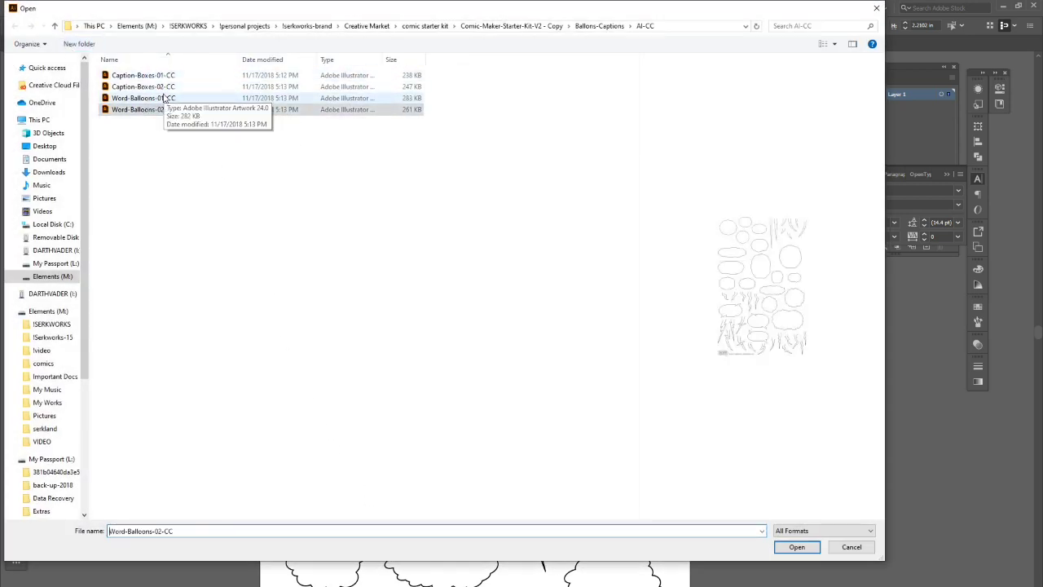
{"action": "left_click", "coordinate": [786, 547]}
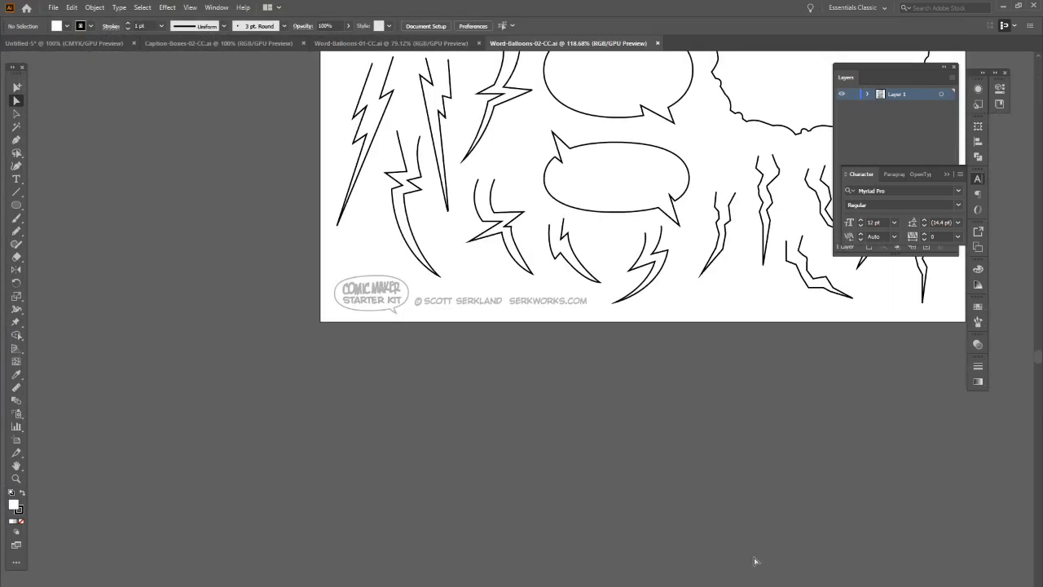
Select the rough-edged round balloon and a curved jagged tail in the Word-Balloons-02-CC sheet, and return to the comic page.
{"action": "left_click", "coordinate": [16, 479]}
{"action": "left_click", "coordinate": [585, 134], "text": "alt"}
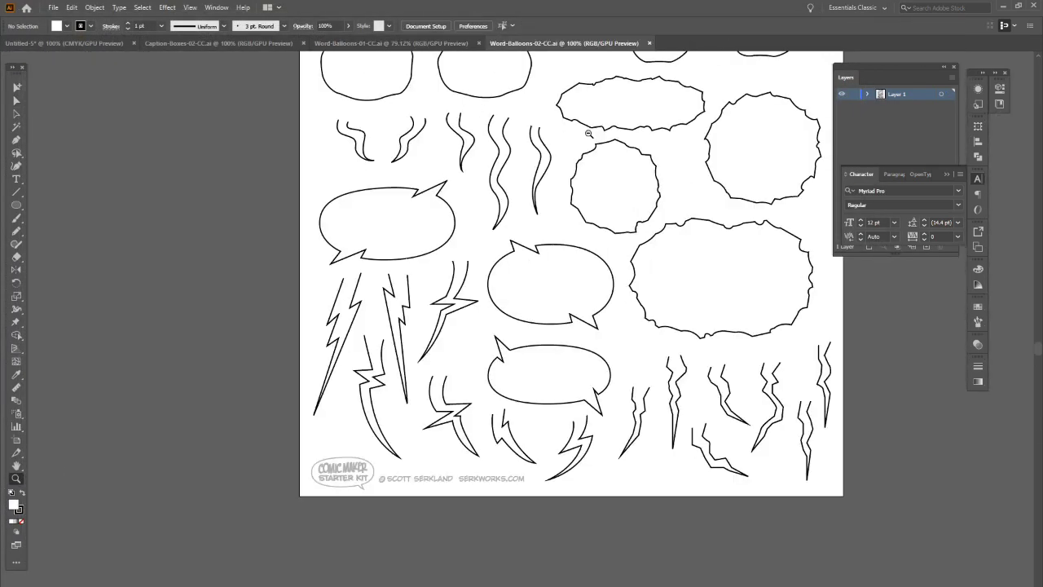
{"action": "left_click", "coordinate": [606, 166], "text": "alt"}
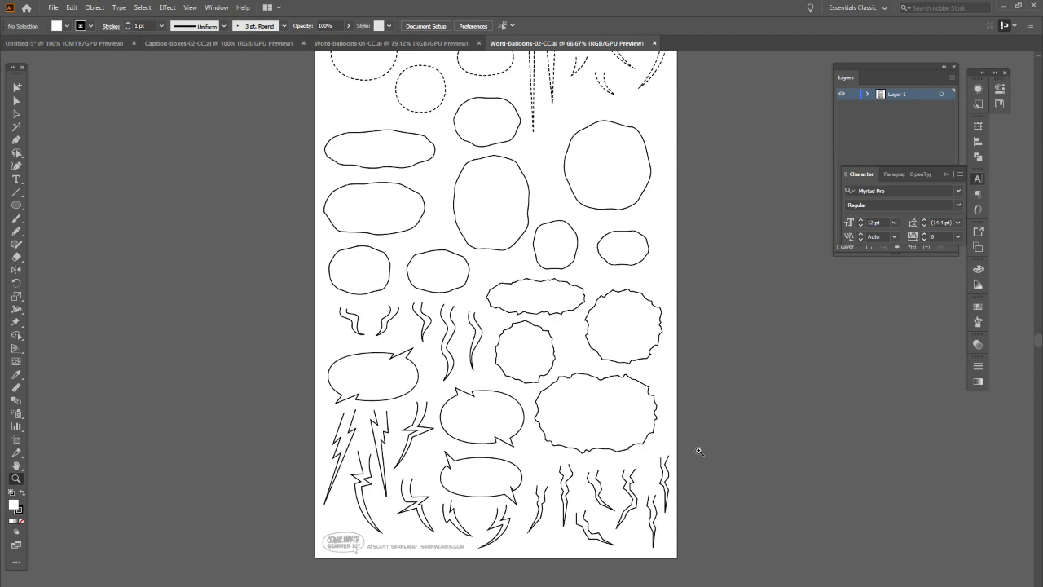
{"action": "left_click", "coordinate": [17, 116]}
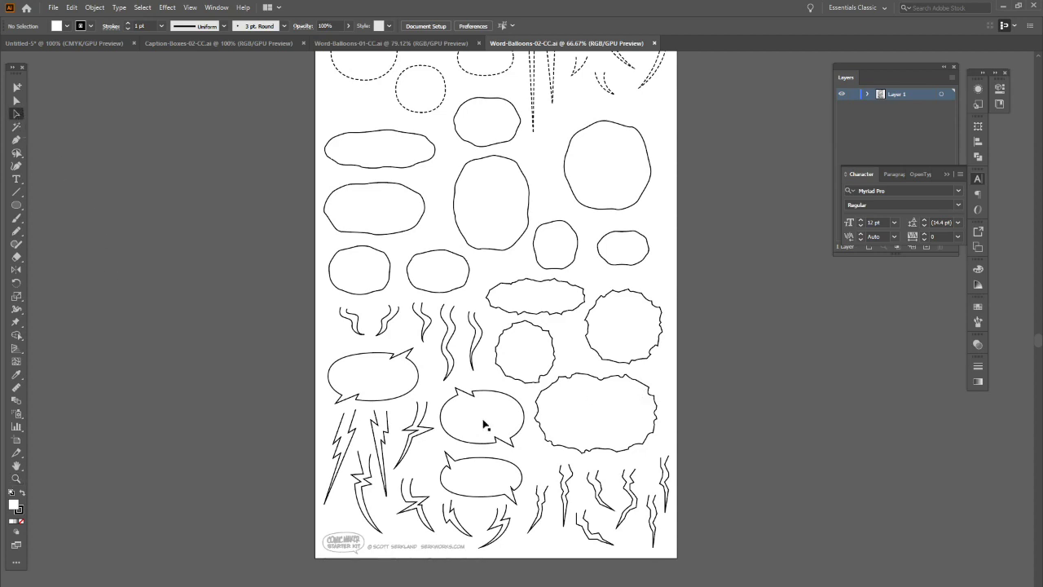
{"action": "left_click", "coordinate": [641, 339]}
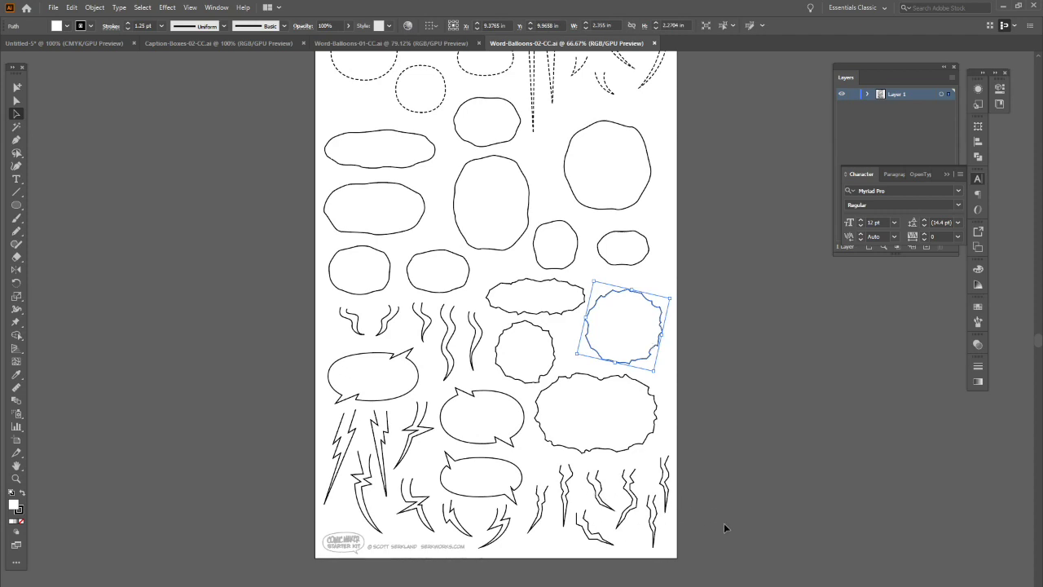
{"action": "left_click", "coordinate": [634, 508], "text": "shift"}
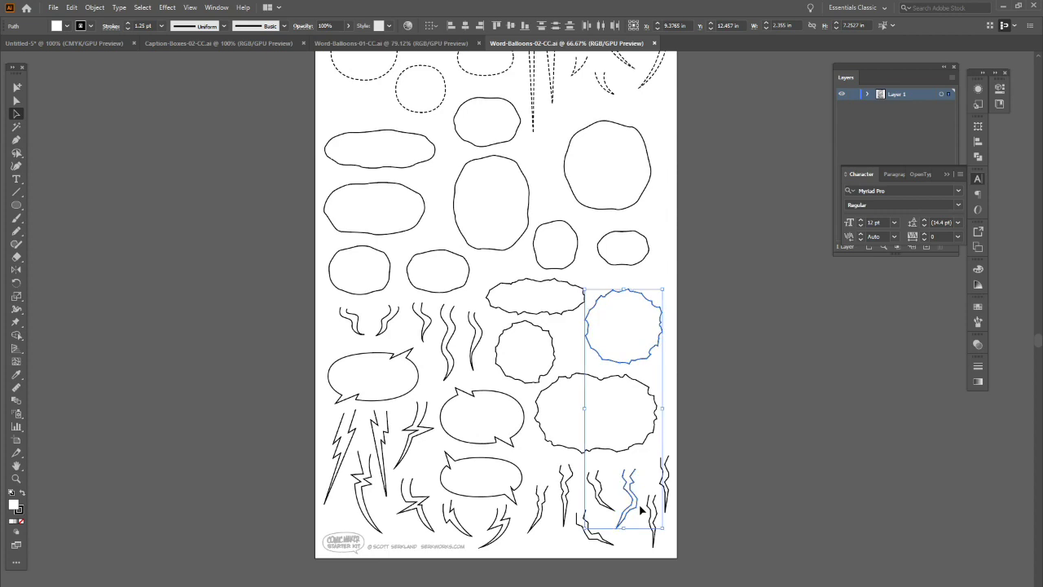
{"action": "left_click", "coordinate": [96, 43]}
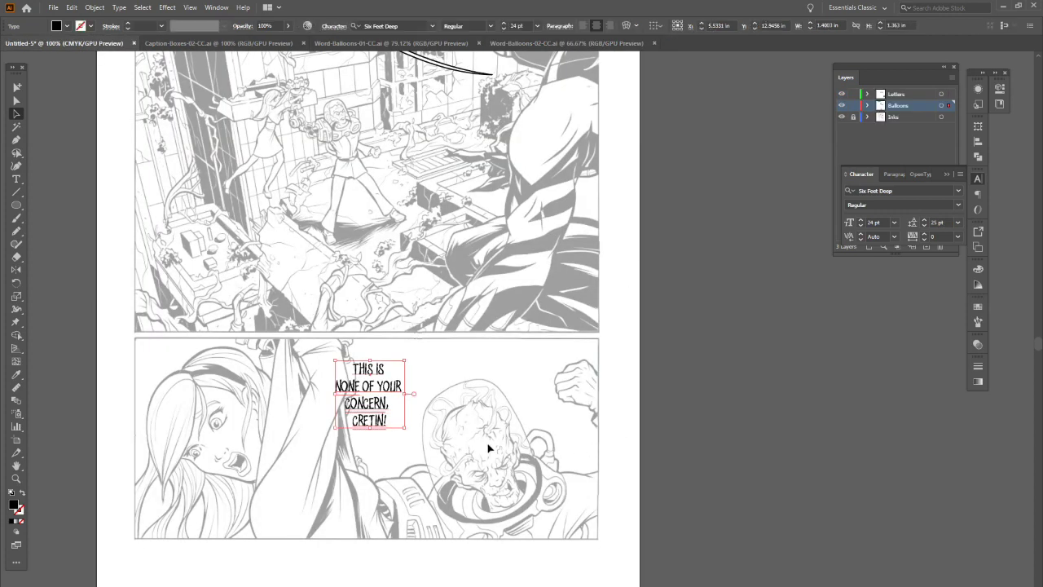
{"action": "left_click", "coordinate": [732, 368]}
{"action": "left_click", "coordinate": [72, 8]}
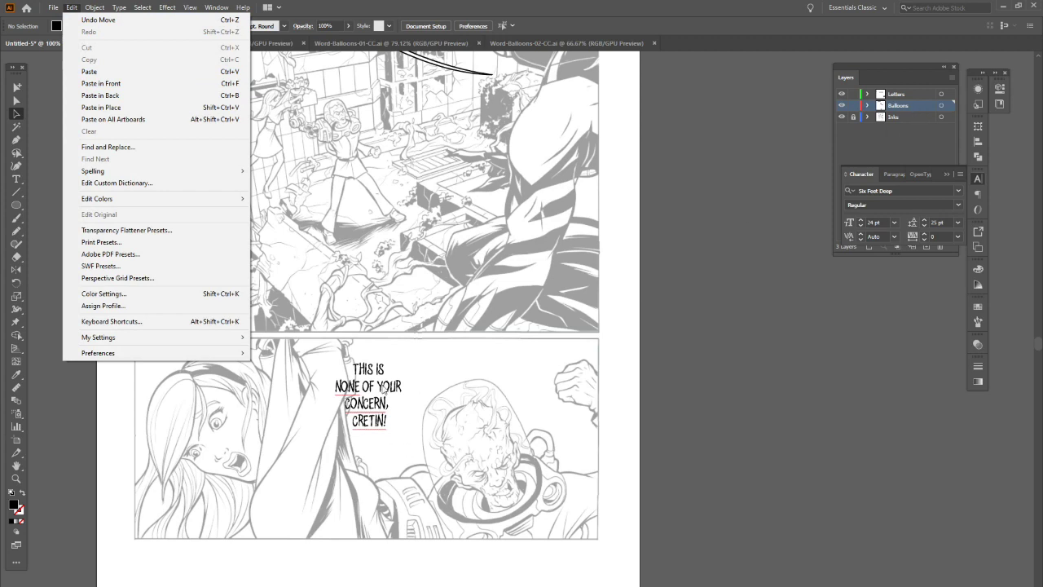
{"action": "left_click", "coordinate": [747, 342]}
Move the villain's dialogue from the Balloons layer to the Letters layer, and make Balloons the active layer.
{"action": "left_click", "coordinate": [390, 388]}
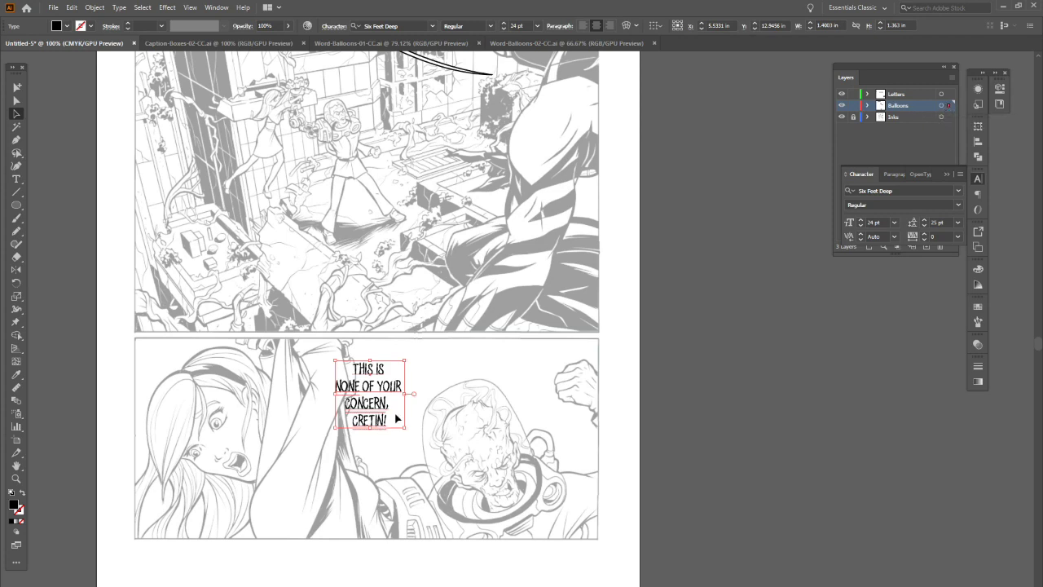
{"action": "left_click", "coordinate": [948, 108]}
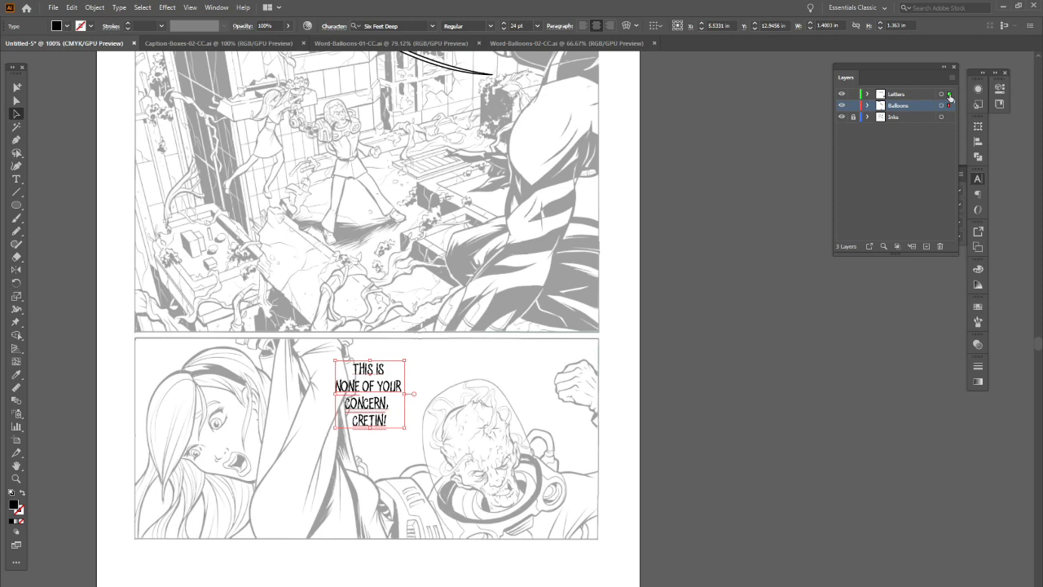
{"action": "left_click_drag", "start_coordinate": [950, 96], "coordinate": [950, 95]}
{"action": "left_click", "coordinate": [918, 107]}
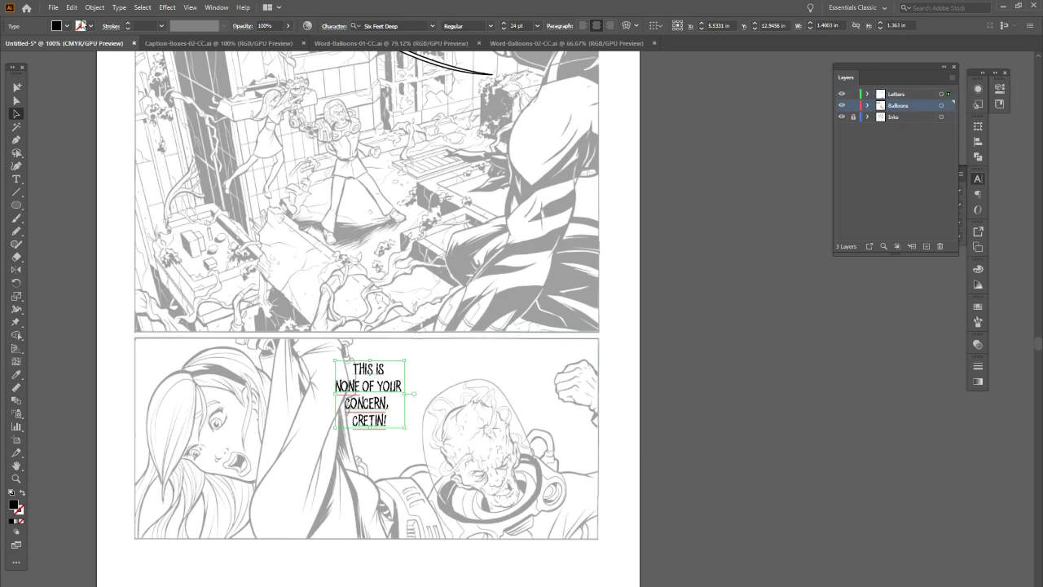
{"action": "left_click", "coordinate": [723, 507]}
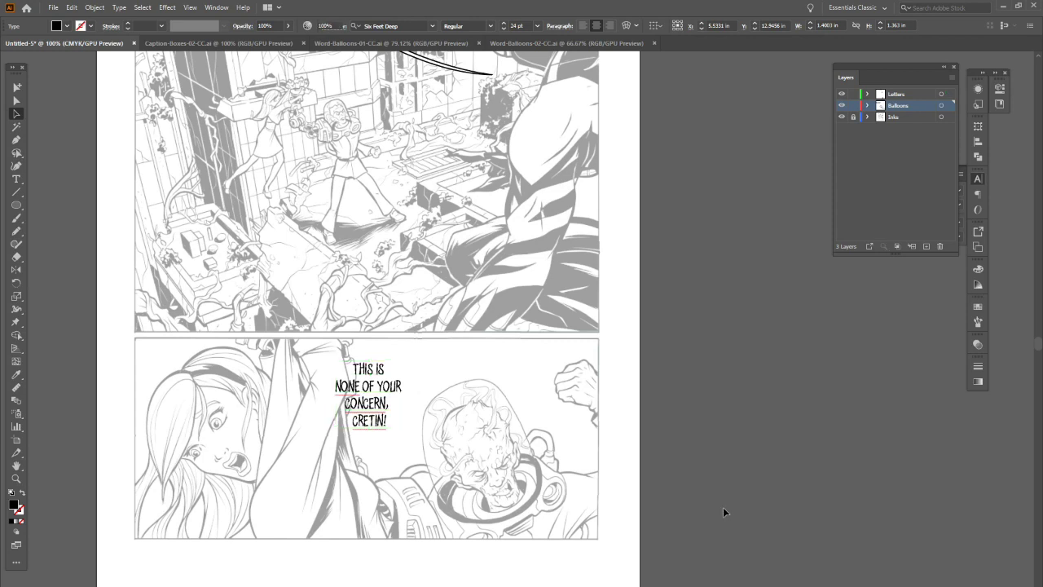
Paste the rough-edged balloon and jagged tail onto the Balloons layer, and move the balloon behind the villain's dialogue.
{"action": "key", "text": "ctrl+v"}
{"action": "left_click", "coordinate": [657, 221]}
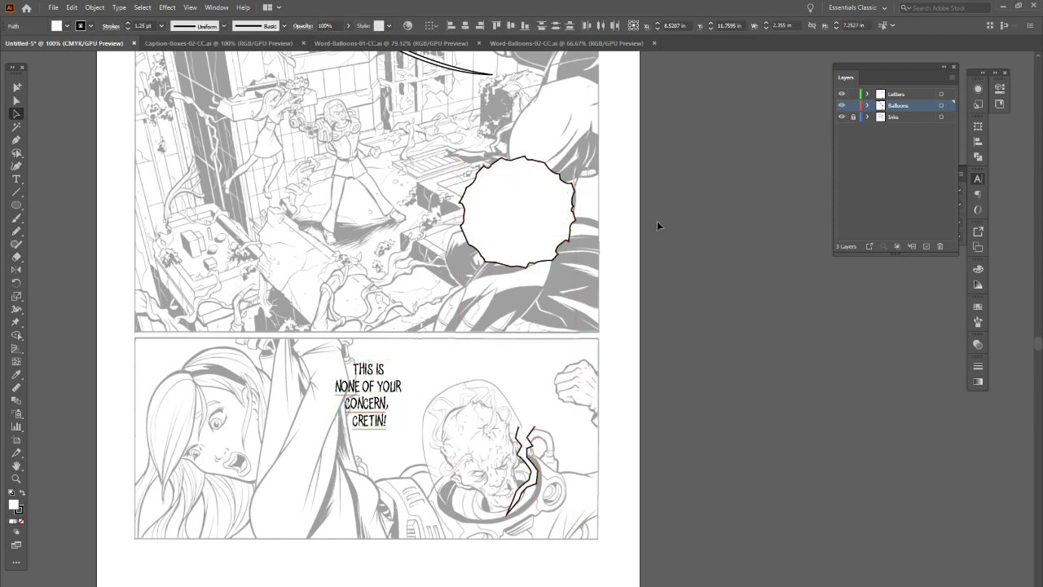
{"action": "left_click_drag", "start_coordinate": [547, 223], "coordinate": [401, 407]}
{"action": "left_click", "coordinate": [672, 481]}
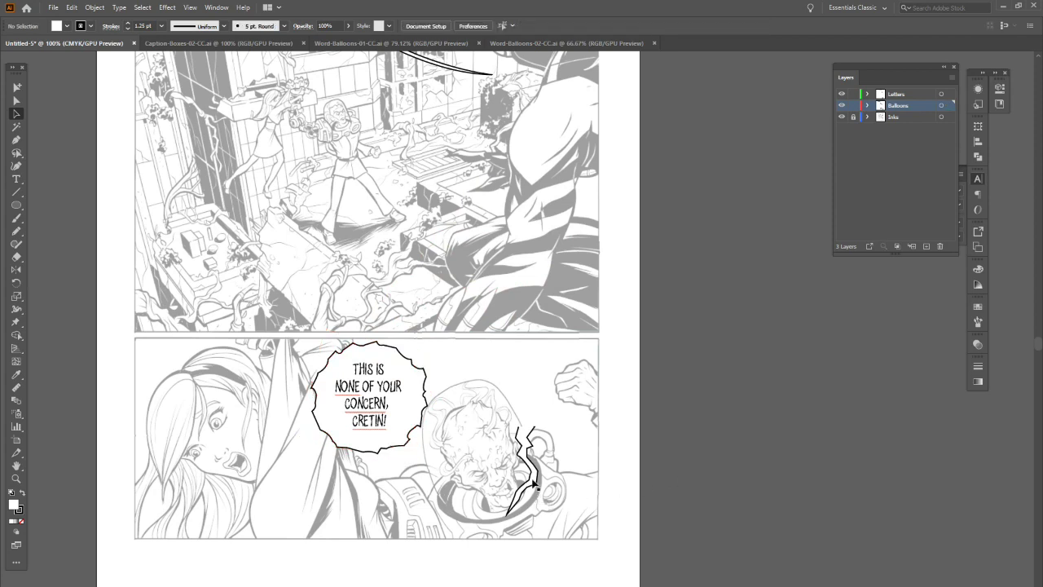
Shrink the rough-edged balloon to fit around the villain's dialogue, about 2.07 in wide and 2.01 in high.
{"action": "left_click", "coordinate": [363, 450]}
{"action": "left_click_drag", "start_coordinate": [361, 454], "coordinate": [360, 441]}
{"action": "left_click_drag", "start_coordinate": [382, 343], "coordinate": [381, 347]}
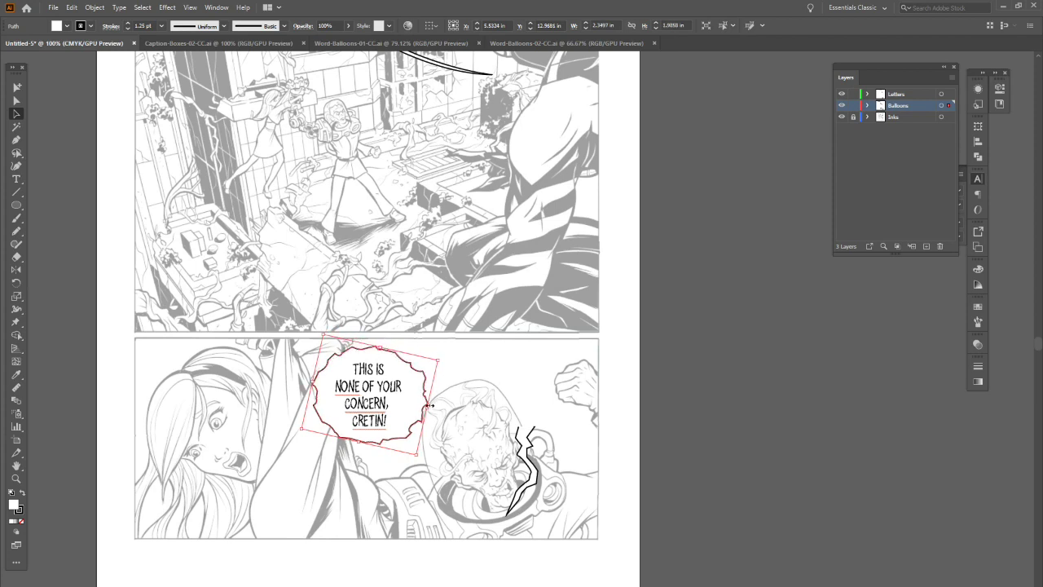
{"action": "left_click_drag", "start_coordinate": [428, 405], "coordinate": [422, 405]}
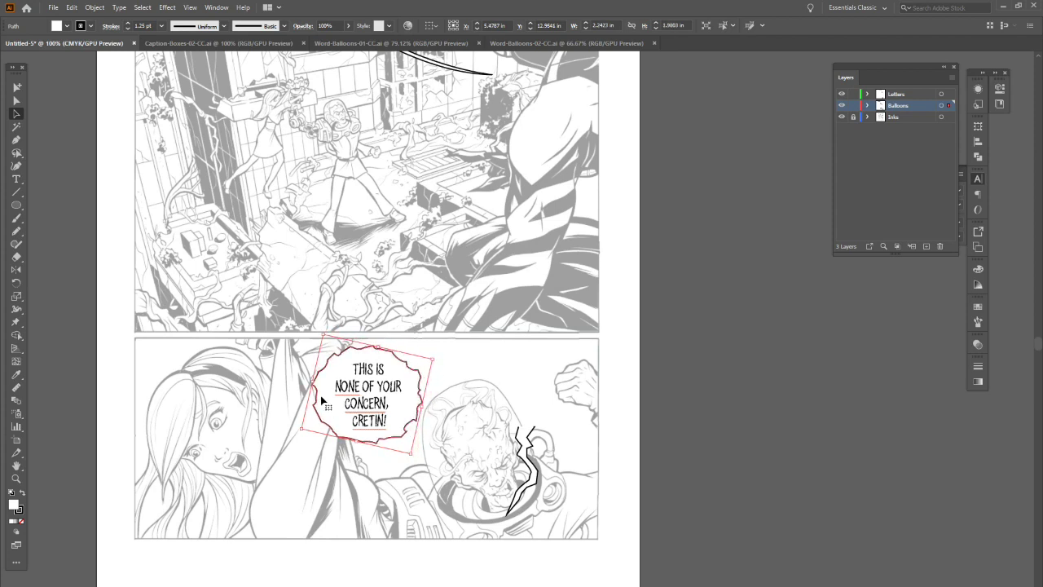
{"action": "left_click_drag", "start_coordinate": [313, 381], "coordinate": [318, 381]}
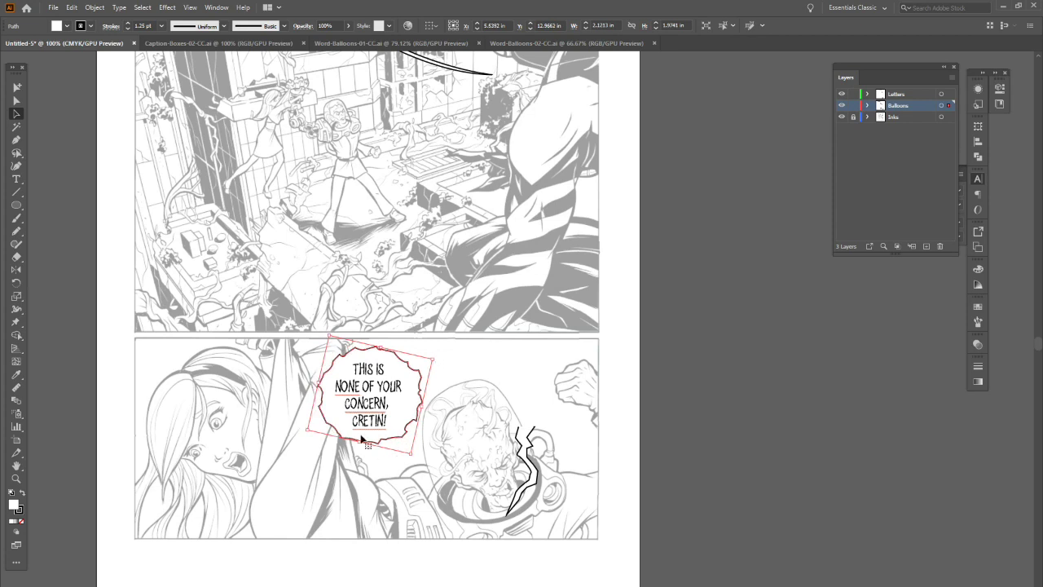
{"action": "left_click_drag", "start_coordinate": [360, 443], "coordinate": [360, 445]}
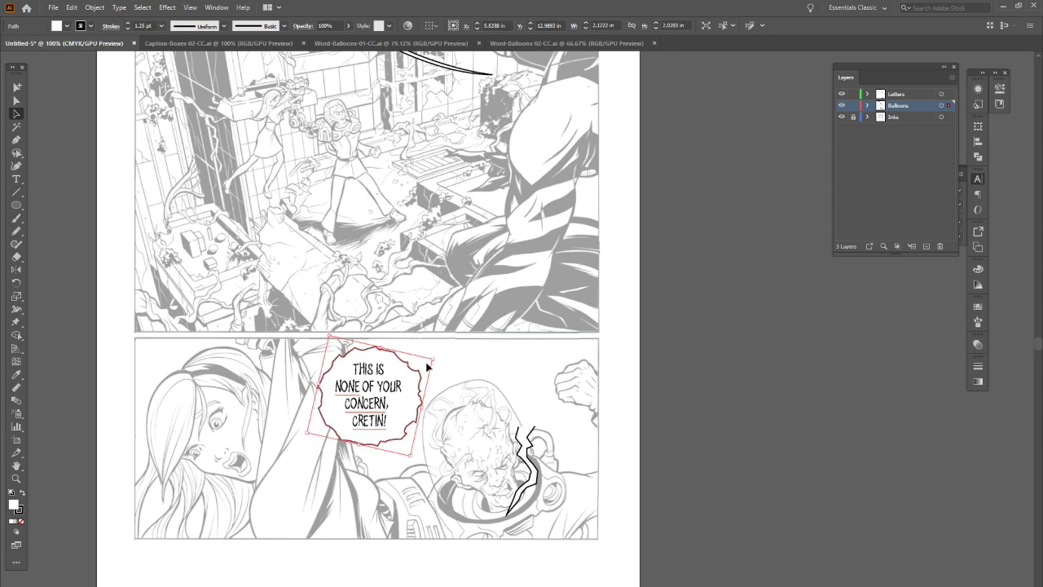
{"action": "left_click_drag", "start_coordinate": [423, 405], "coordinate": [419, 405]}
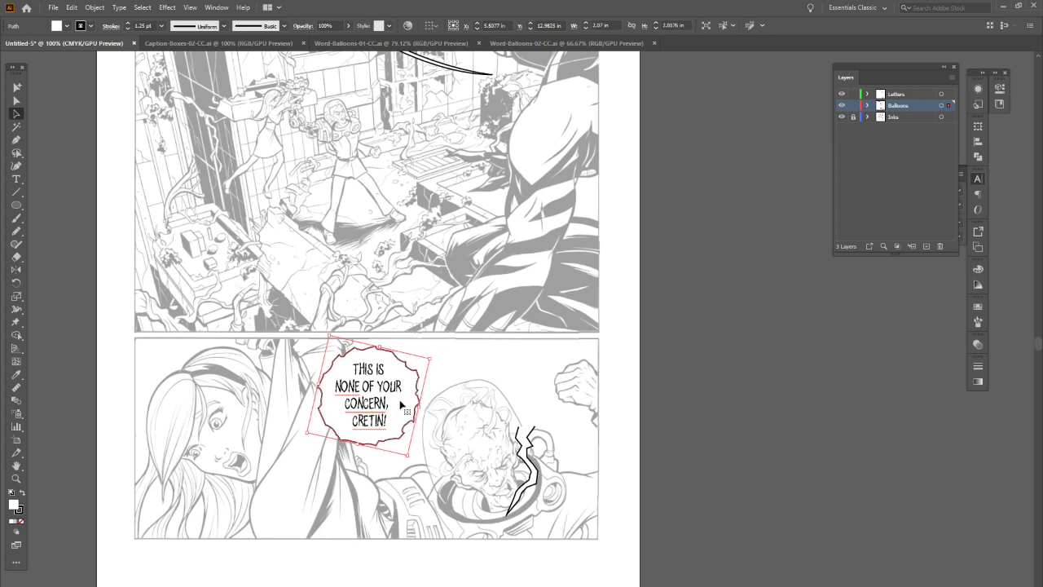
Place trial copies of the small round cloud balloon and the wide cloud balloon beside the artboard in Word-Balloons-01-CC.
{"action": "left_click", "coordinate": [423, 43]}
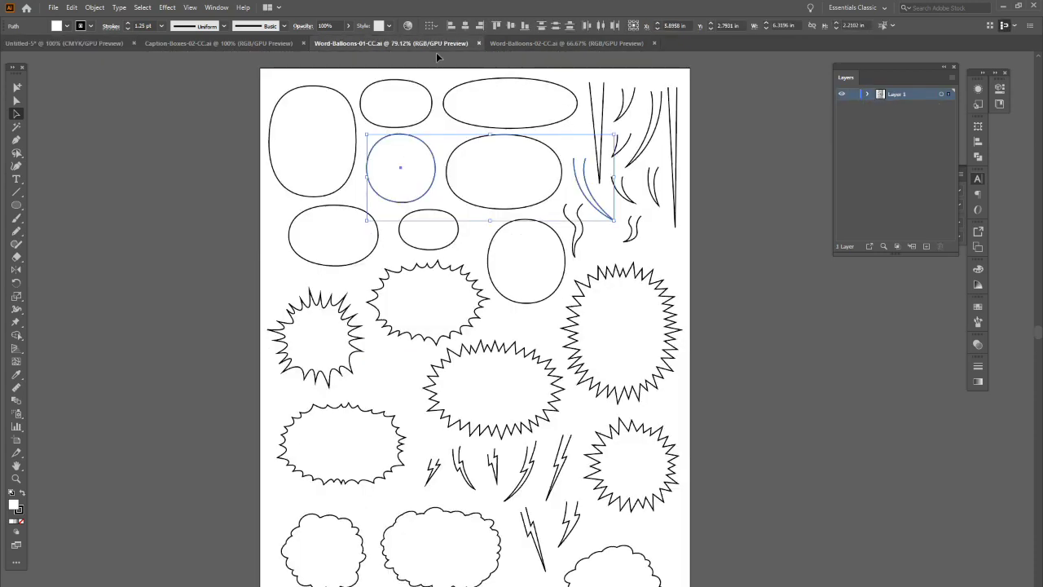
{"action": "left_click", "coordinate": [357, 558]}
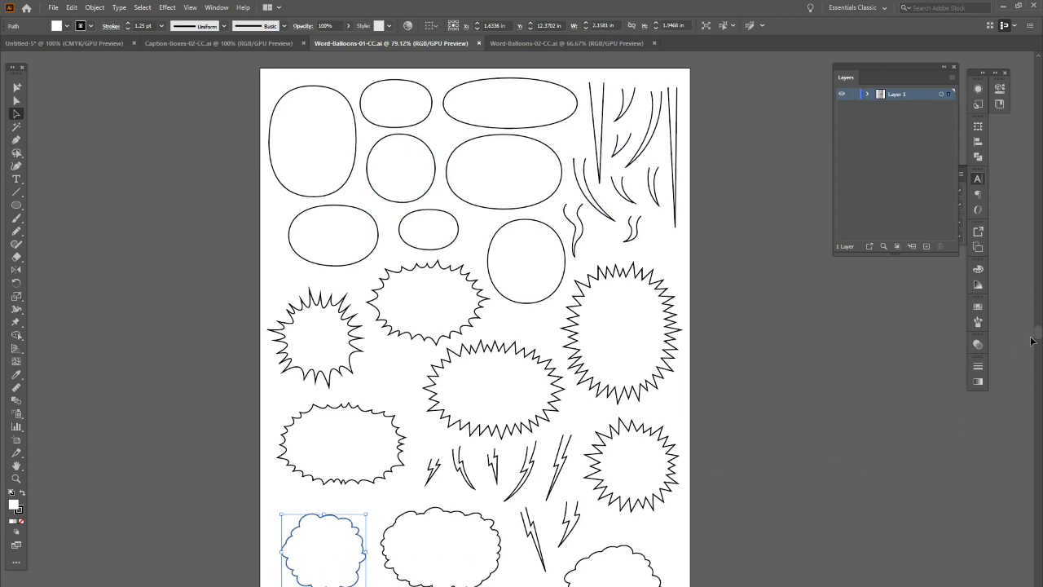
{"action": "scroll", "coordinate": [1029, 342], "scroll_direction": "down", "scroll_amount": 3}
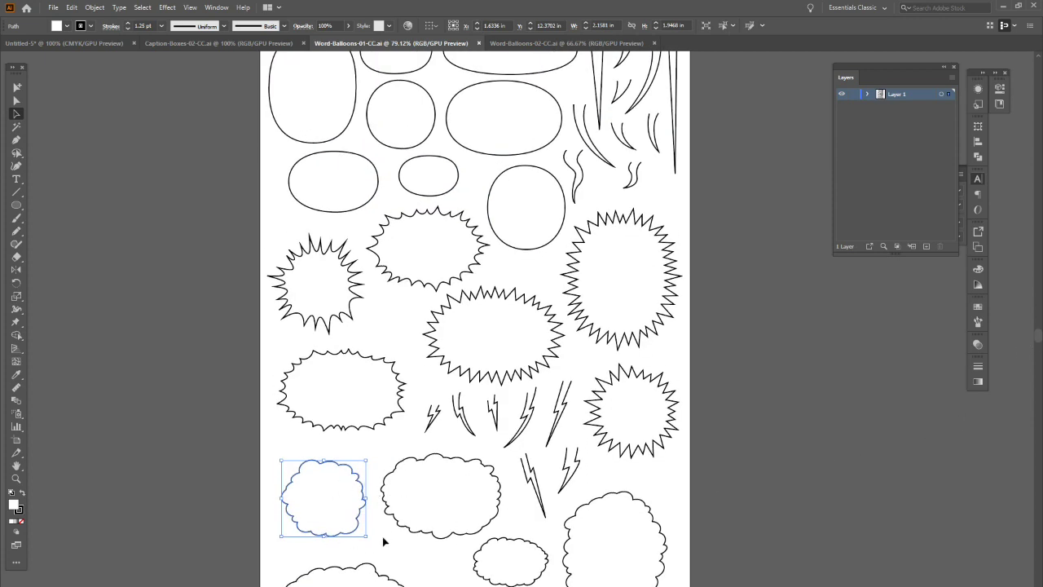
{"action": "left_click_drag", "start_coordinate": [345, 511], "coordinate": [238, 499]}
{"action": "left_click", "coordinate": [237, 544]}
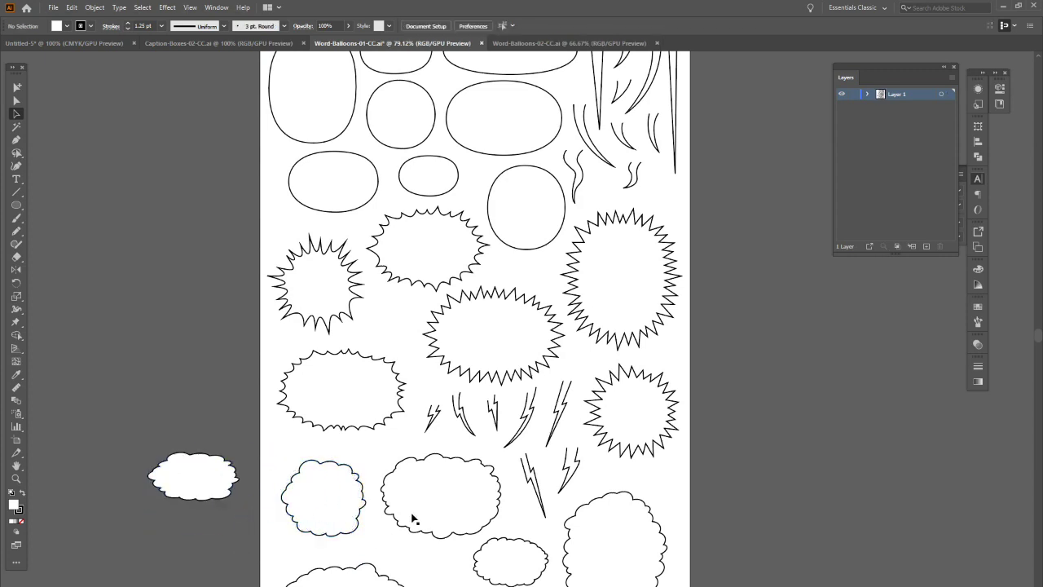
{"action": "left_click", "coordinate": [472, 515]}
{"action": "left_click_drag", "start_coordinate": [472, 515], "coordinate": [178, 570]}
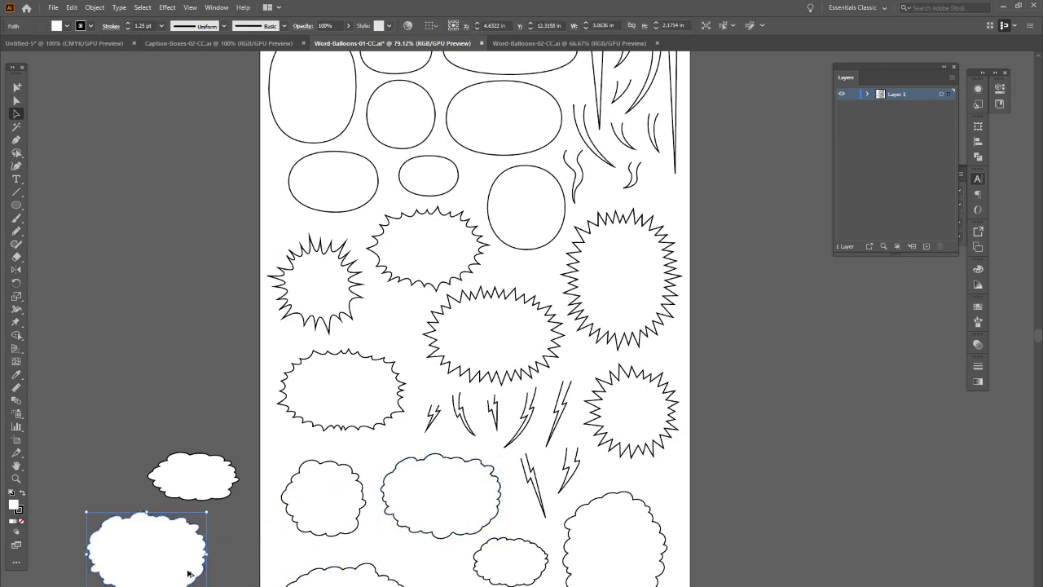
Reshape the smaller cloud balloon copy beside the artboard by stretching its height and scaling it down.
{"action": "left_click", "coordinate": [241, 510]}
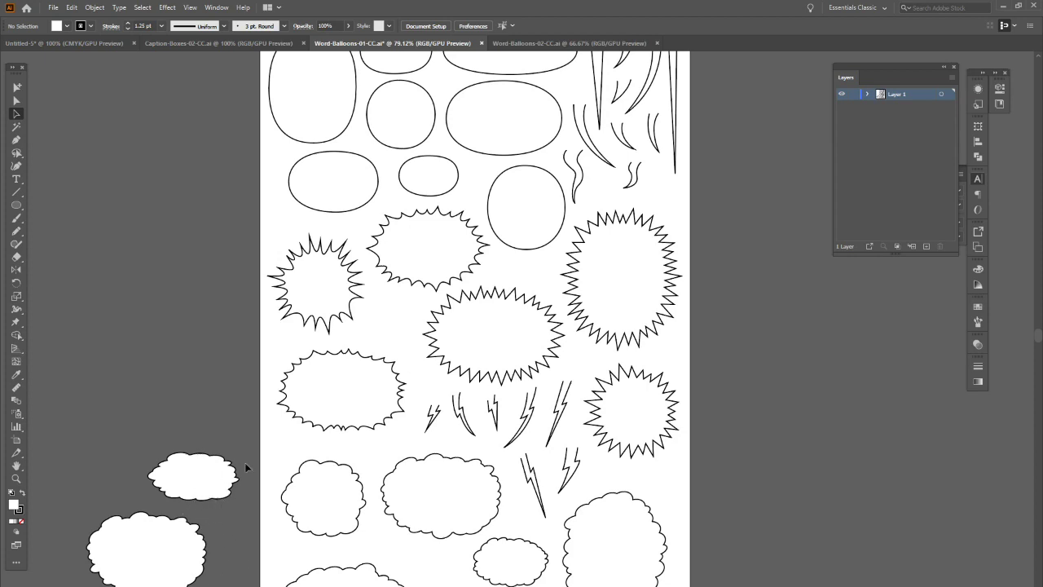
{"action": "left_click", "coordinate": [220, 499]}
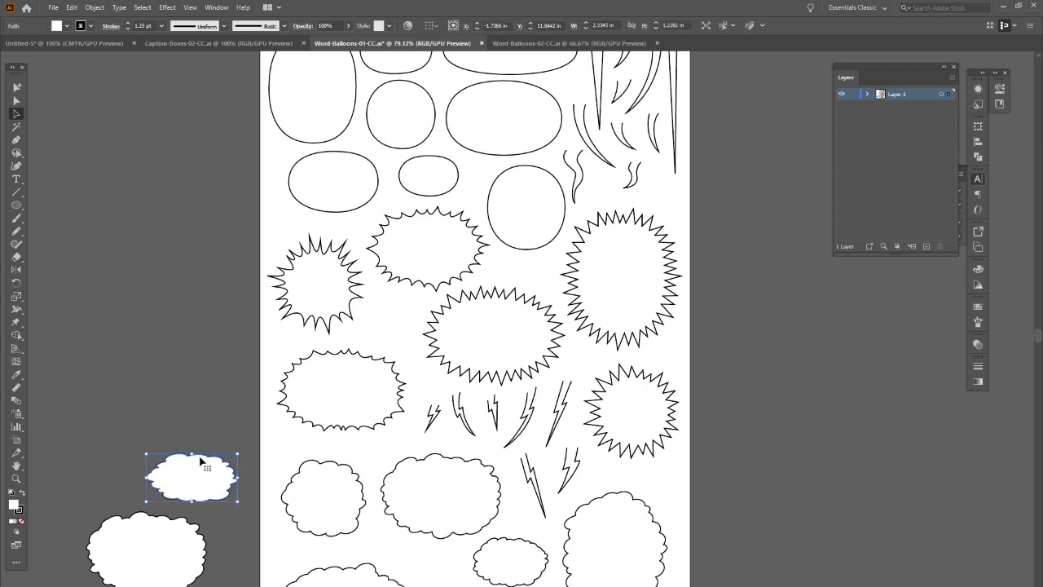
{"action": "left_click_drag", "start_coordinate": [231, 440], "coordinate": [249, 505]}
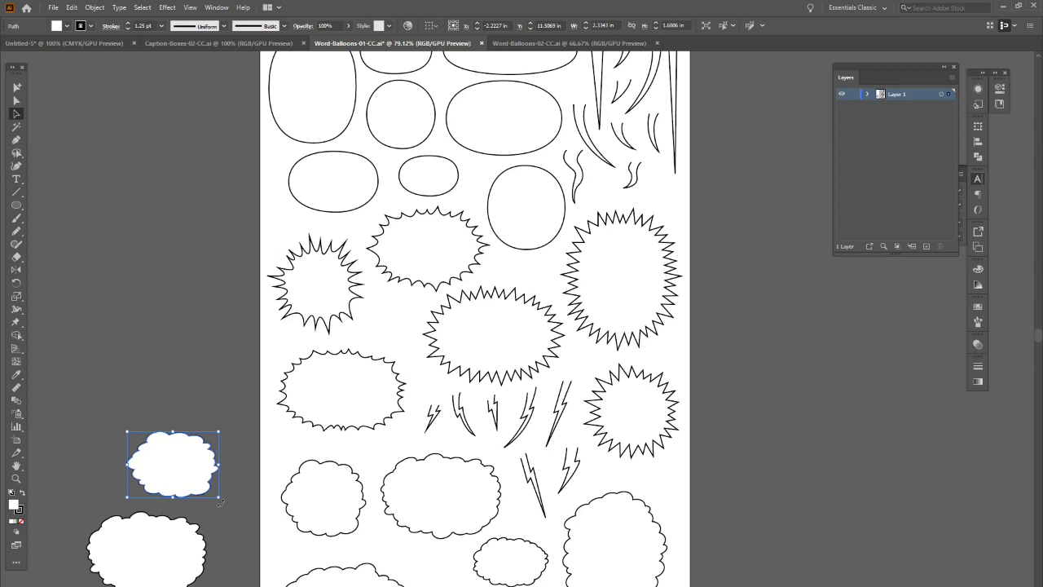
{"action": "mouse_move", "coordinate": [218, 498]}
{"action": "left_mouse_down"}
{"action": "mouse_move", "coordinate": [199, 481]}
{"action": "mouse_move", "coordinate": [220, 504]}
{"action": "mouse_move", "coordinate": [203, 483]}
{"action": "mouse_move", "coordinate": [212, 502]}
{"action": "mouse_move", "coordinate": [209, 490]}
{"action": "left_mouse_up"}
Delete both cloud balloon copies beside the artboard and return to the comic page.
{"action": "left_click", "coordinate": [239, 561]}
{"action": "left_click_drag", "start_coordinate": [143, 442], "coordinate": [194, 582]}
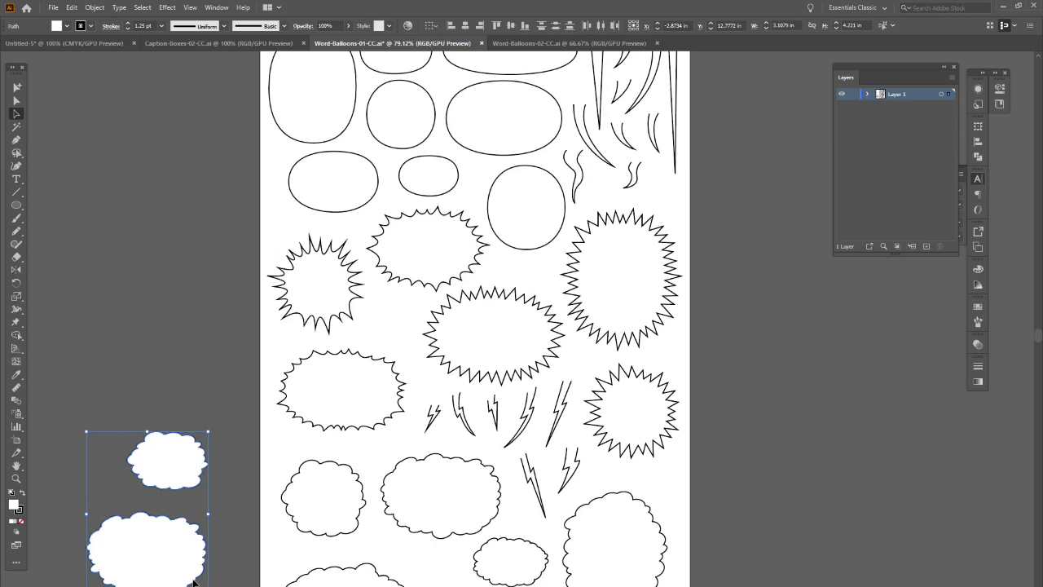
{"action": "key", "text": "Delete"}
{"action": "left_click", "coordinate": [569, 42]}
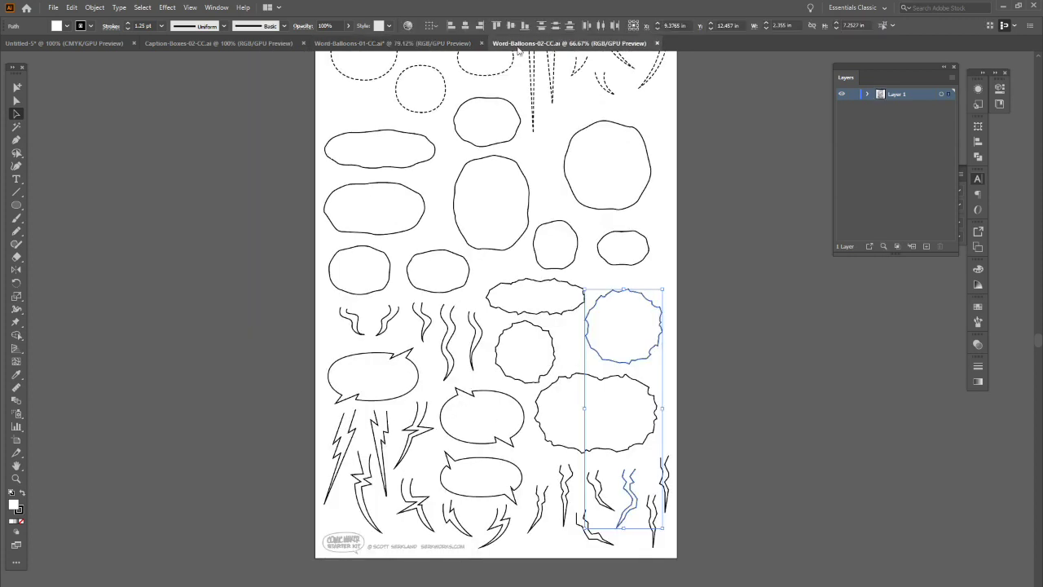
{"action": "left_click", "coordinate": [108, 45]}
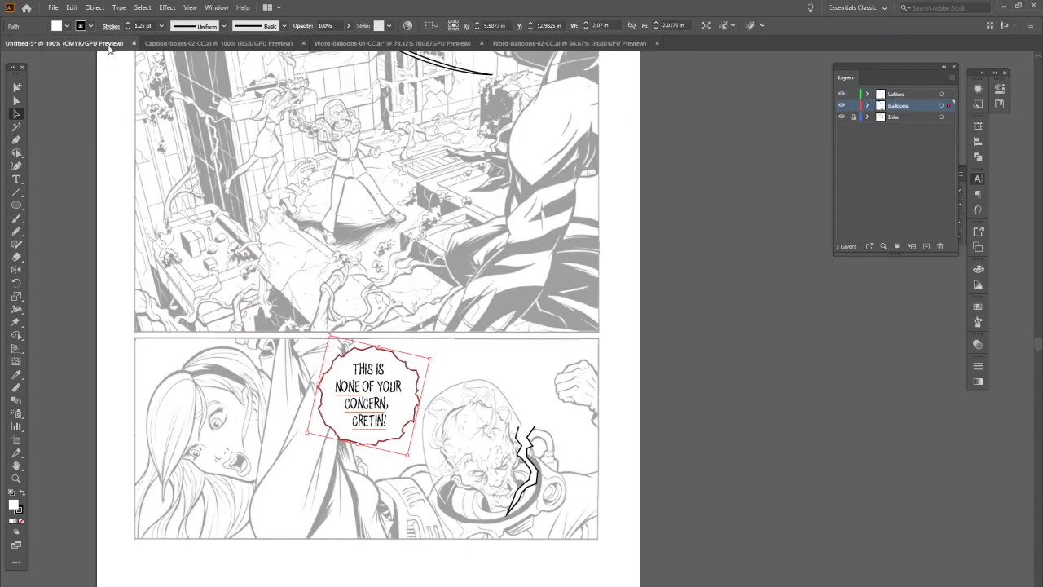
Move the jagged tail to the lower edge of the villain's balloon and tilt it toward the villain.
{"action": "left_click", "coordinate": [709, 448]}
{"action": "key", "text": "ctrl+z"}
{"action": "left_click", "coordinate": [733, 432]}
{"action": "left_click_drag", "start_coordinate": [529, 483], "coordinate": [455, 493]}
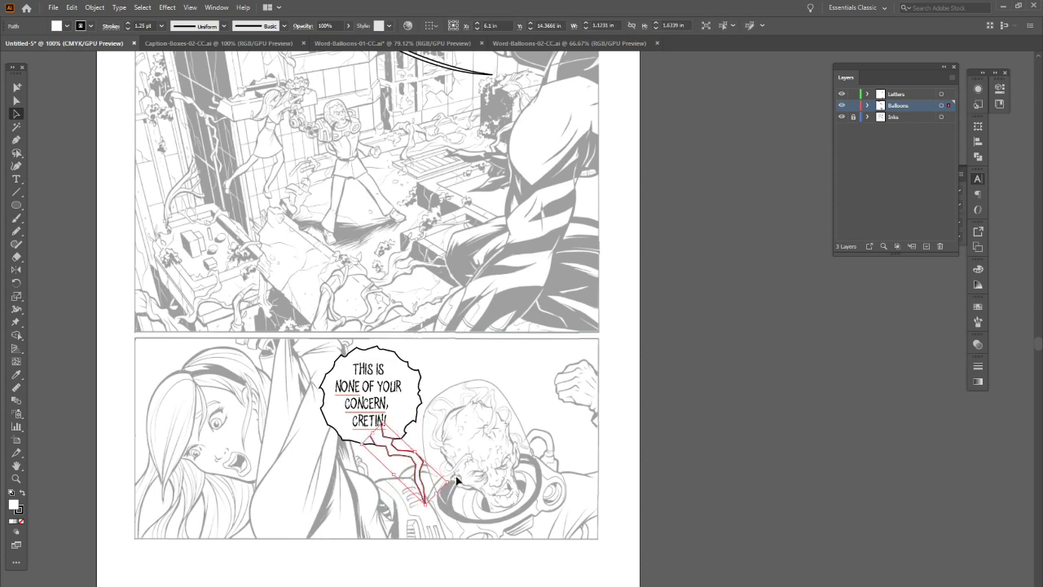
Flip the jagged tail horizontally and rotate it so its tip points at the villain's helmet collar.
{"action": "left_click_drag", "start_coordinate": [426, 483], "coordinate": [397, 525]}
{"action": "left_click_drag", "start_coordinate": [397, 481], "coordinate": [332, 487]}
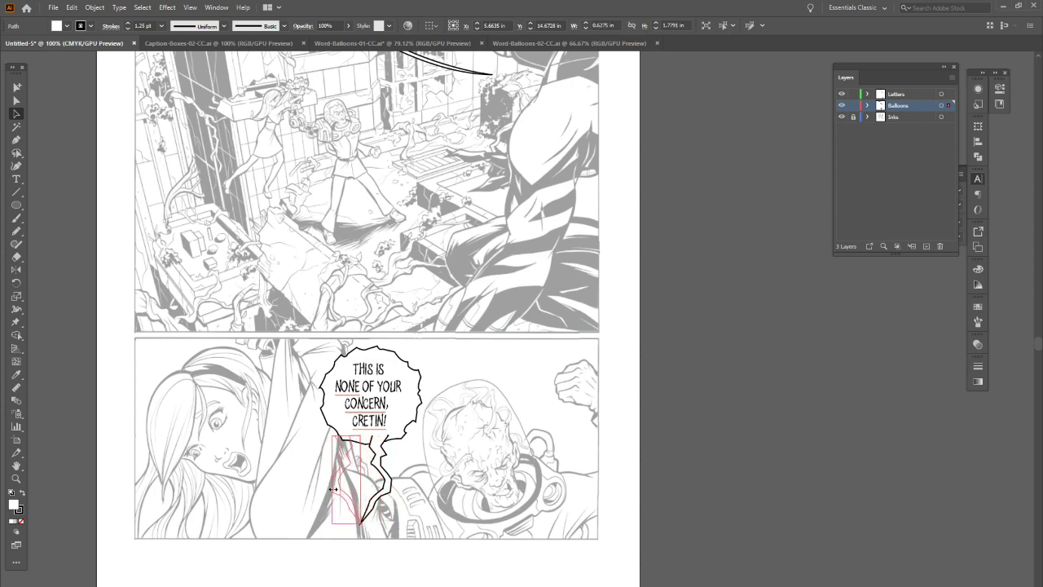
{"action": "left_click", "coordinate": [369, 524]}
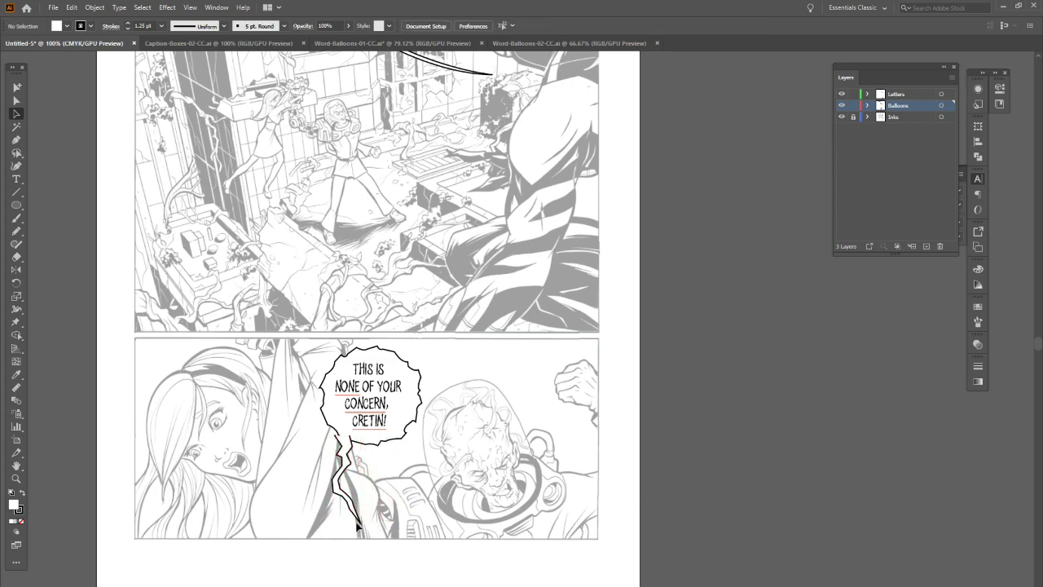
{"action": "left_click", "coordinate": [362, 528]}
{"action": "left_click_drag", "start_coordinate": [364, 524], "coordinate": [441, 491]}
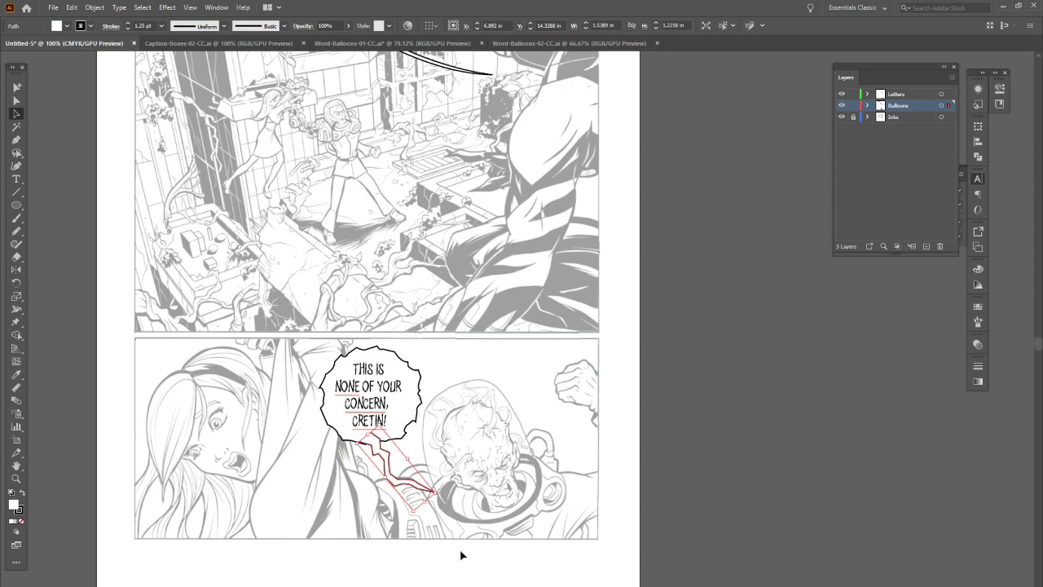
Nudge the villain's balloon and its dialogue slightly left and down over the base of the tail.
{"action": "left_click", "coordinate": [419, 424], "text": "shift"}
{"action": "left_click", "coordinate": [652, 341]}
{"action": "mouse_move", "coordinate": [400, 382]}
{"action": "left_mouse_down"}
{"action": "mouse_move", "coordinate": [394, 394]}
{"action": "mouse_move", "coordinate": [397, 384]}
{"action": "left_mouse_up"}
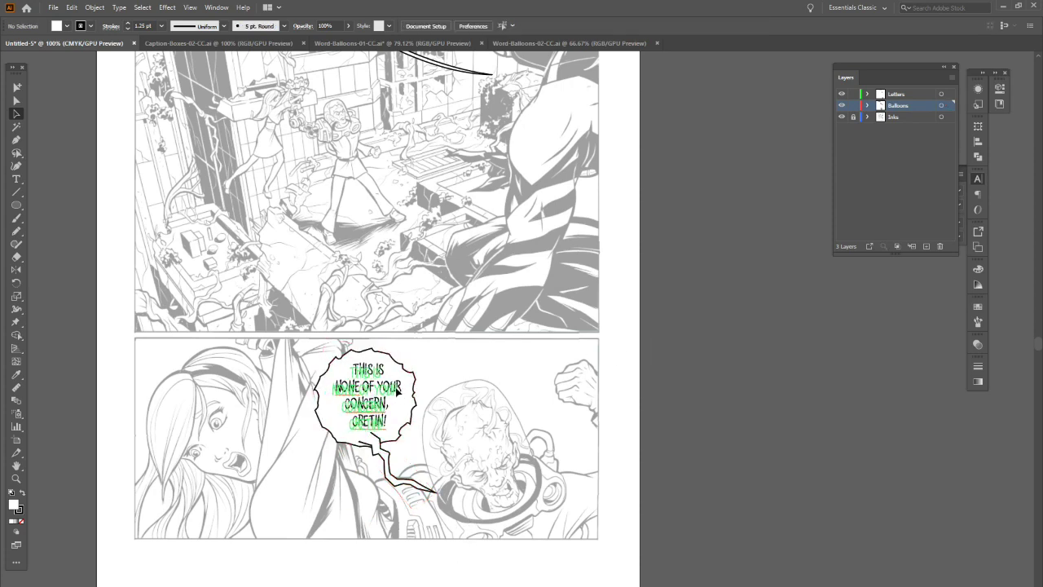
{"action": "left_click", "coordinate": [655, 366]}
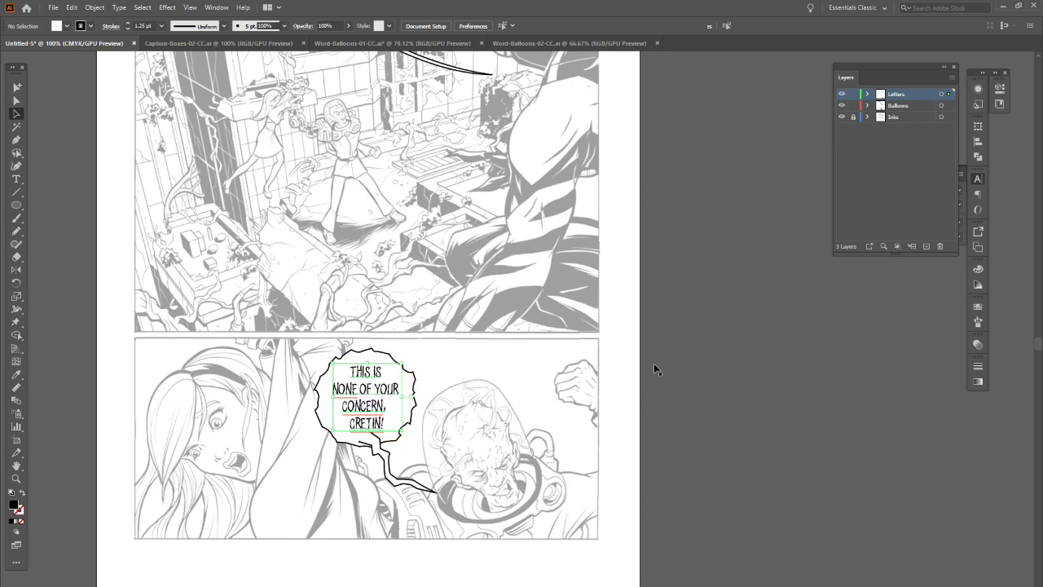
Merge the villain's rough-edged balloon and jagged tail into one compound shape.
{"action": "left_click", "coordinate": [367, 445]}
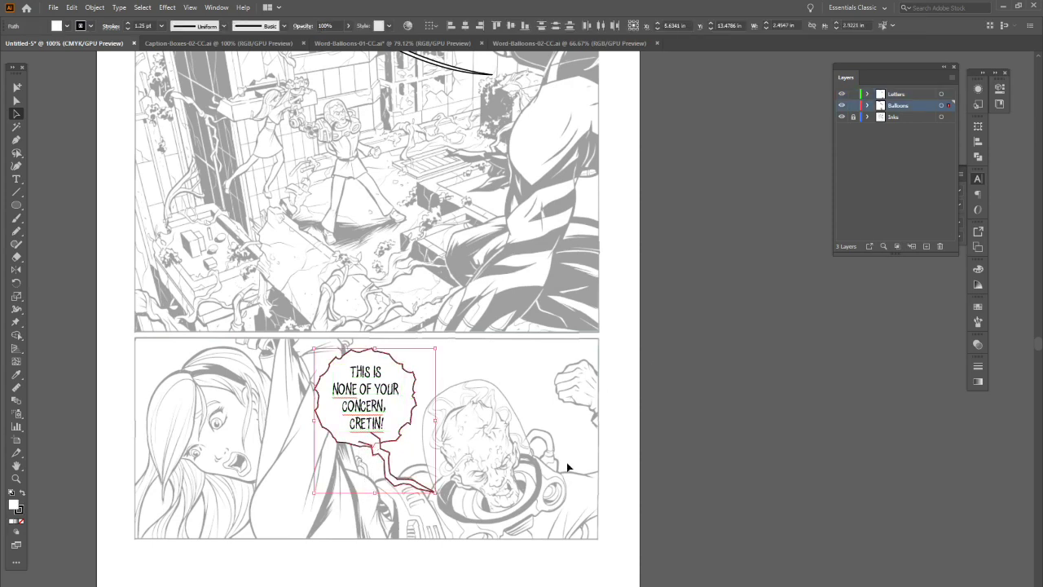
{"action": "left_click", "coordinate": [978, 158]}
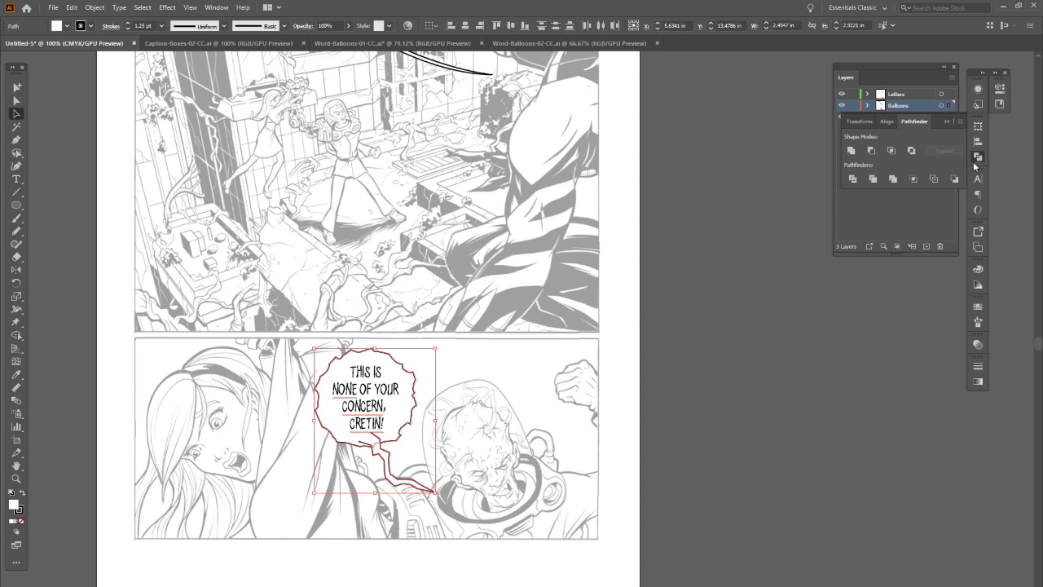
{"action": "left_click", "coordinate": [961, 122]}
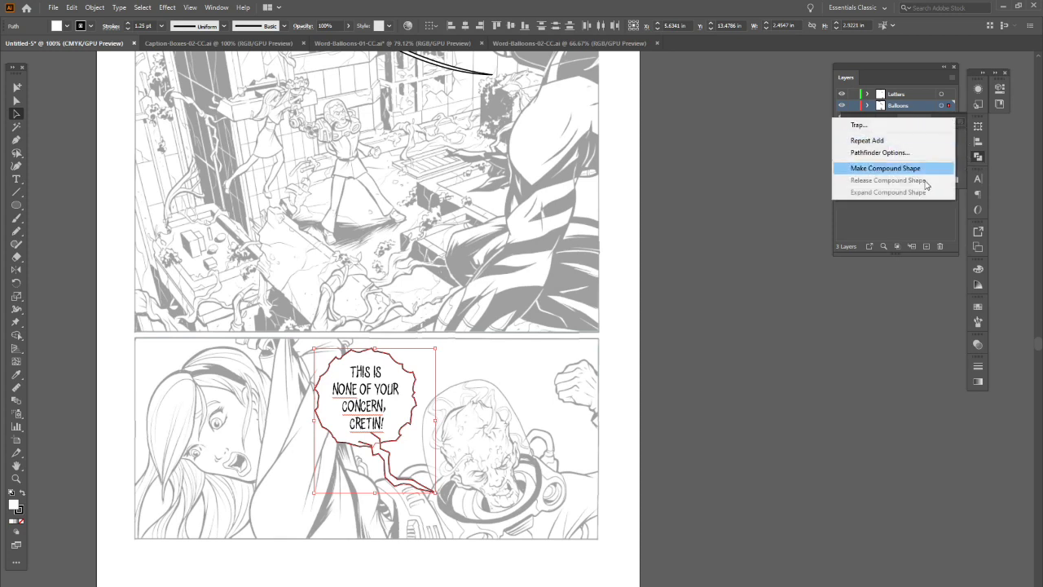
{"action": "left_click", "coordinate": [928, 169]}
{"action": "left_click", "coordinate": [688, 459]}
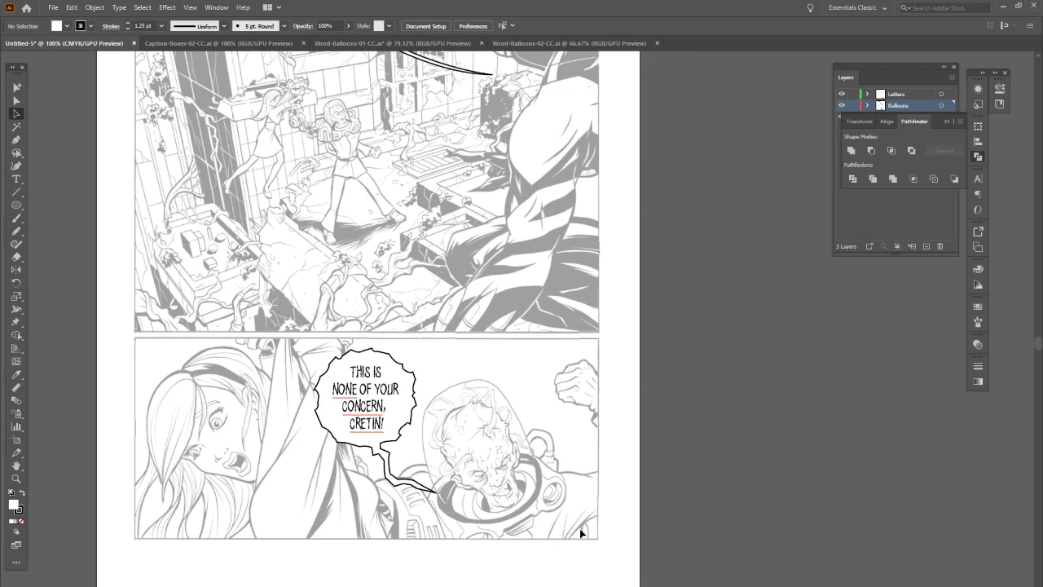
{"action": "left_click", "coordinate": [900, 216]}
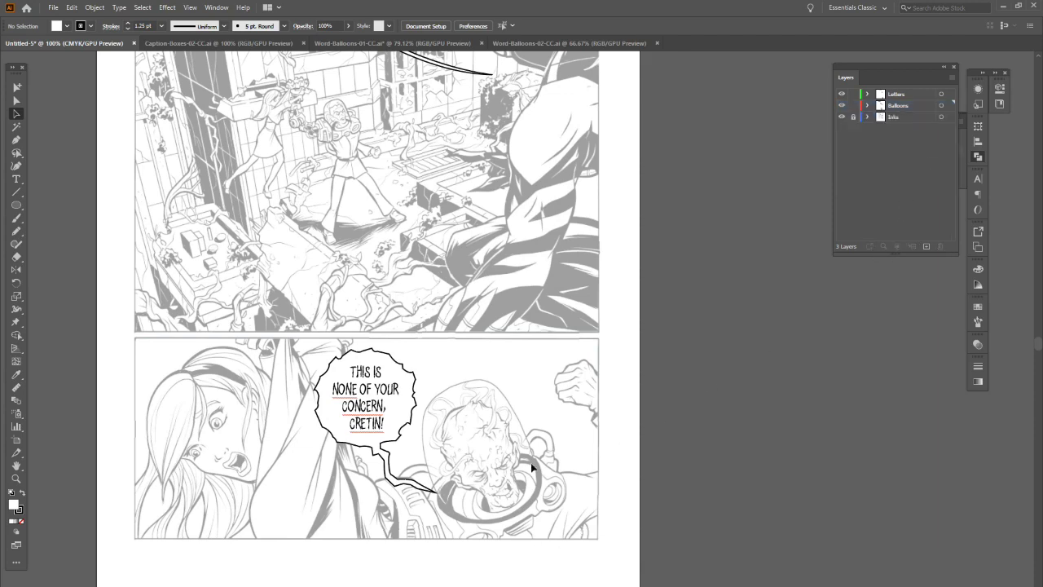
Unlock the Inks layer and set the ink artwork's opacity to 100%.
{"action": "left_click", "coordinate": [16, 478]}
{"action": "left_click", "coordinate": [517, 198], "text": "alt"}
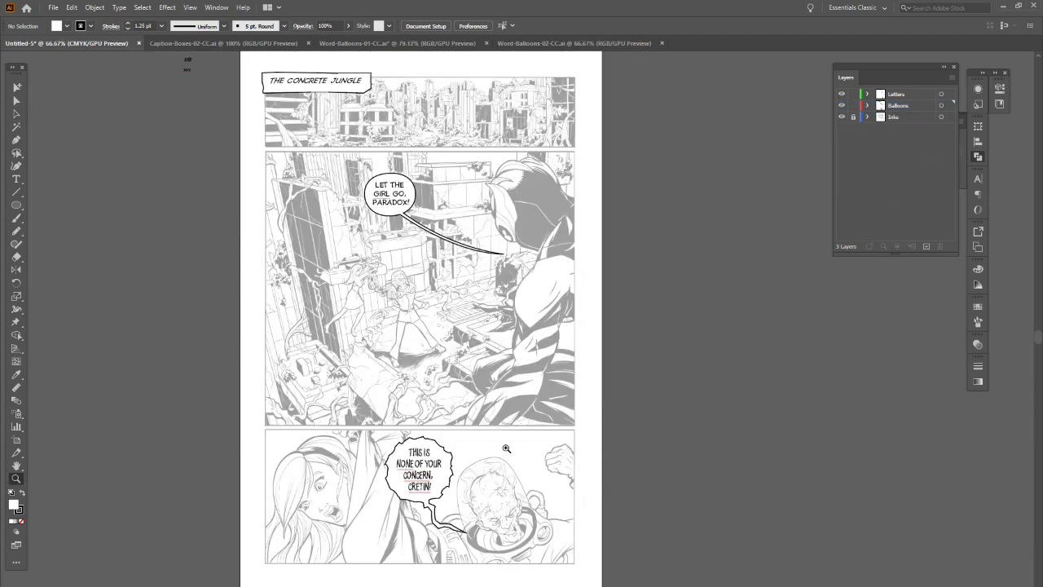
{"action": "left_click", "coordinate": [920, 122]}
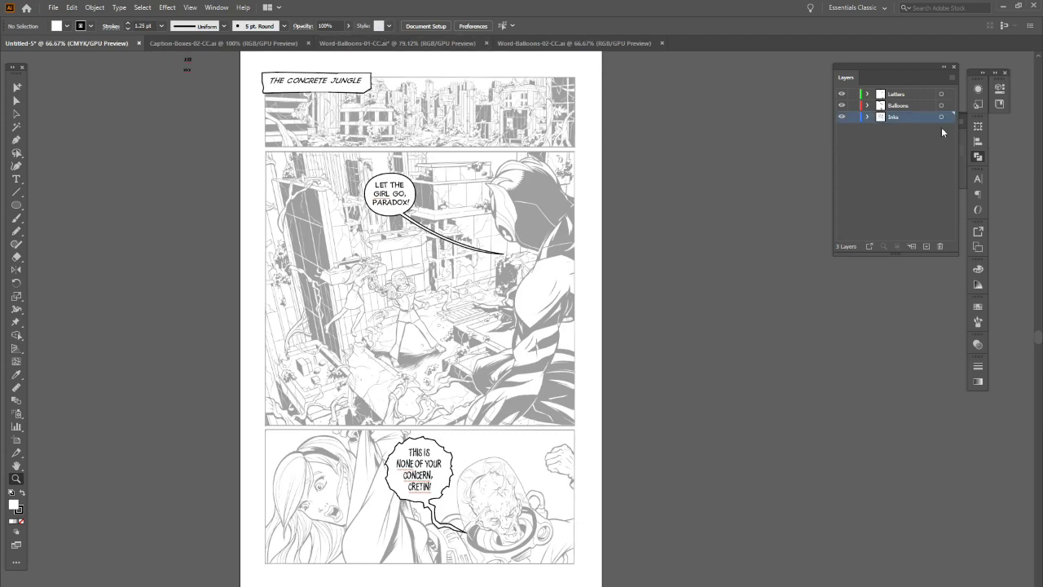
{"action": "key", "text": "v"}
{"action": "key", "text": "ctrl+a"}
{"action": "left_click", "coordinate": [472, 26]}
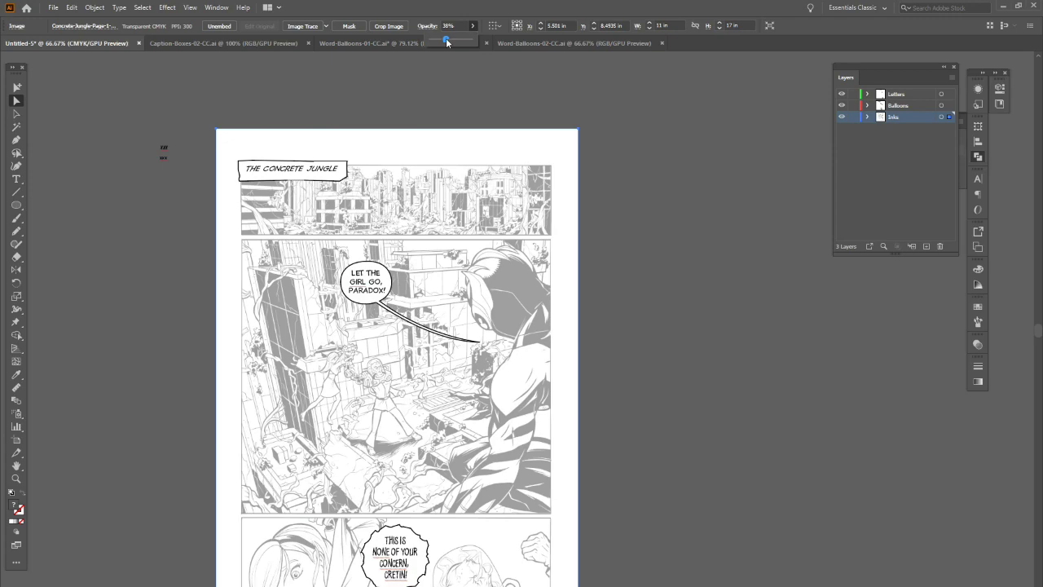
{"action": "left_click_drag", "start_coordinate": [447, 40], "coordinate": [483, 41]}
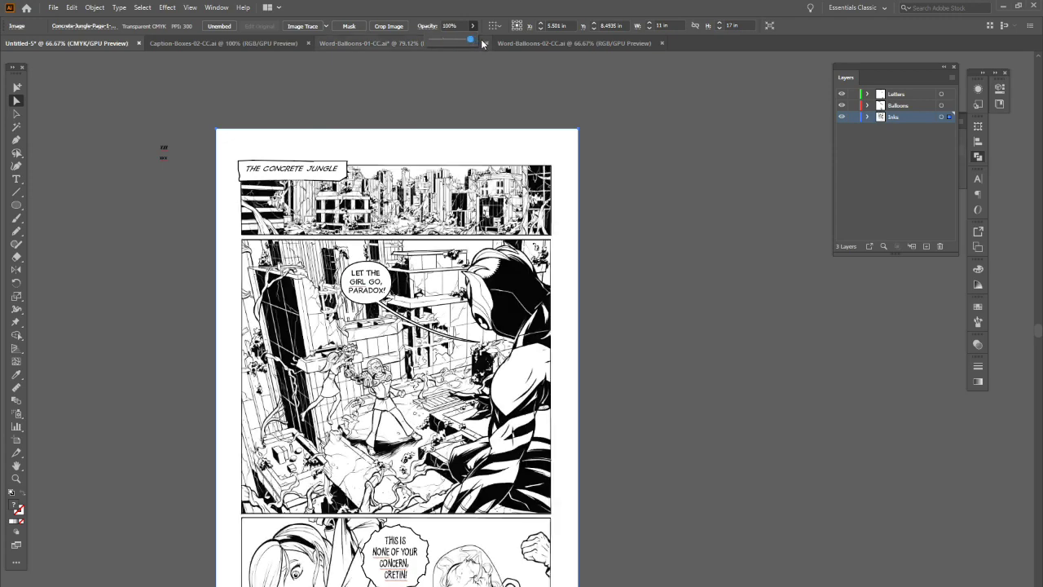
{"action": "left_click", "coordinate": [740, 454]}
{"action": "scroll", "coordinate": [1040, 341], "scroll_direction": "down", "scroll_amount": 3}
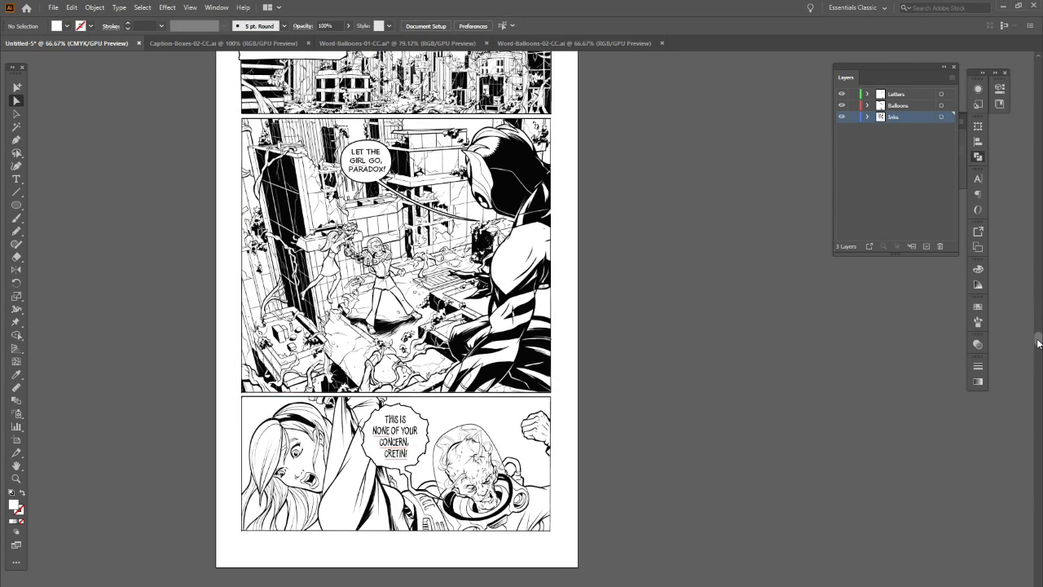
{"action": "scroll", "coordinate": [1041, 341], "scroll_direction": "up", "scroll_amount": 1}
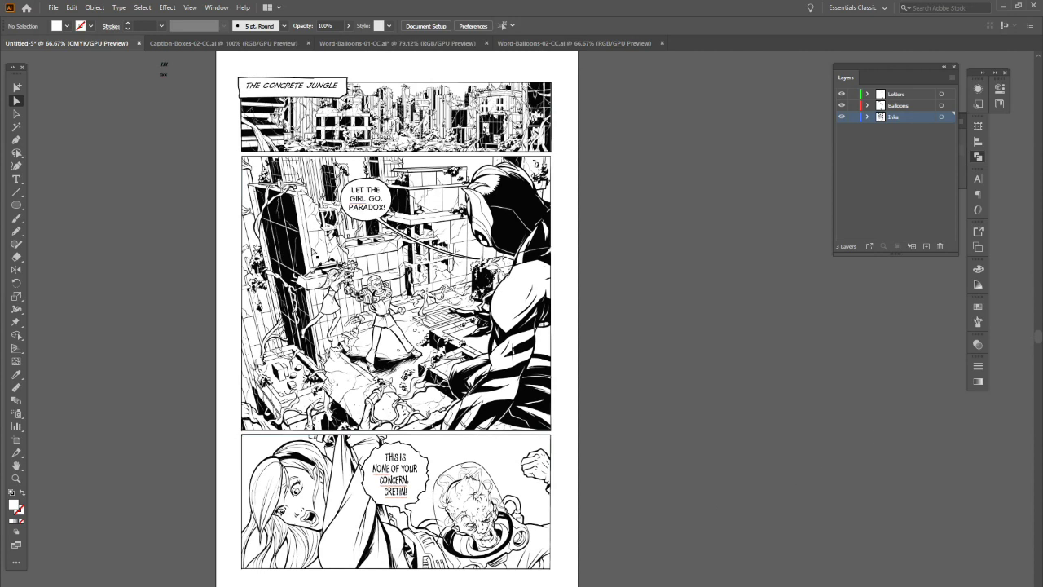